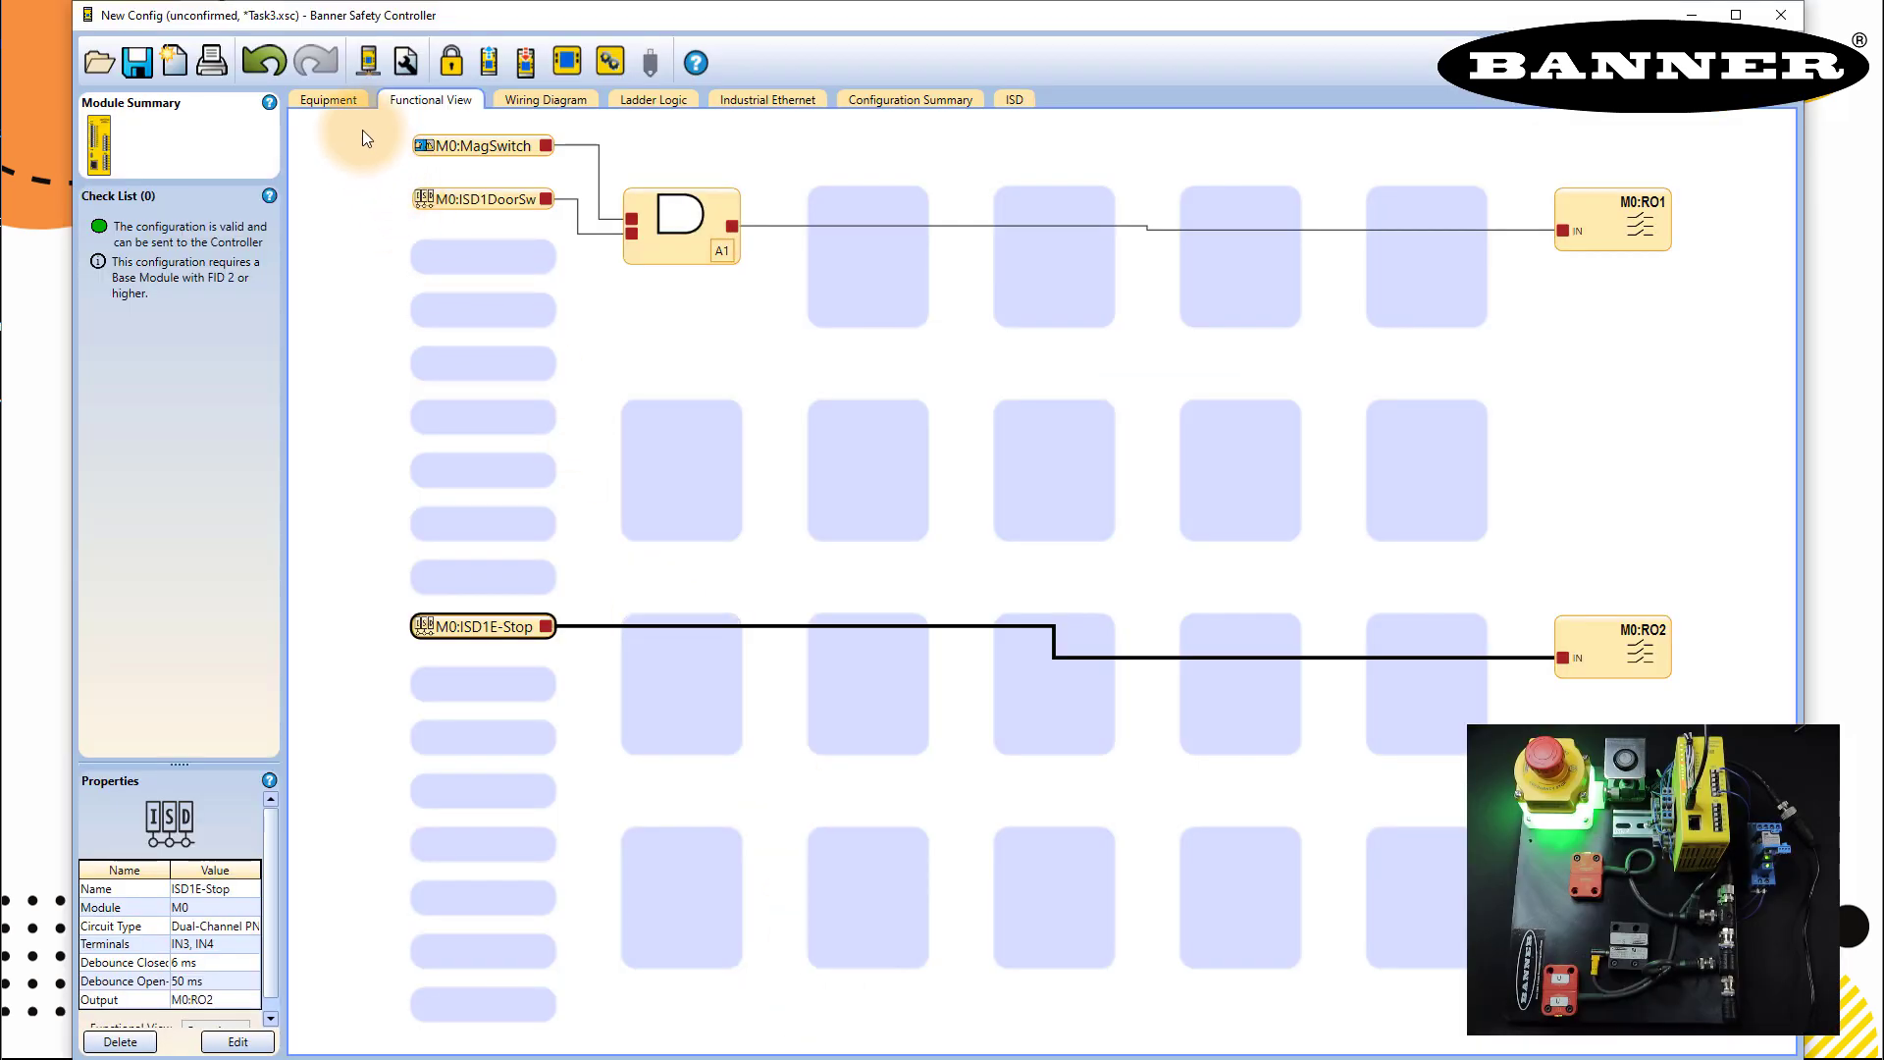
- Add a Manual Reset non-safety input on terminal IO4, keeping the name M0:MR1
click(337, 104)
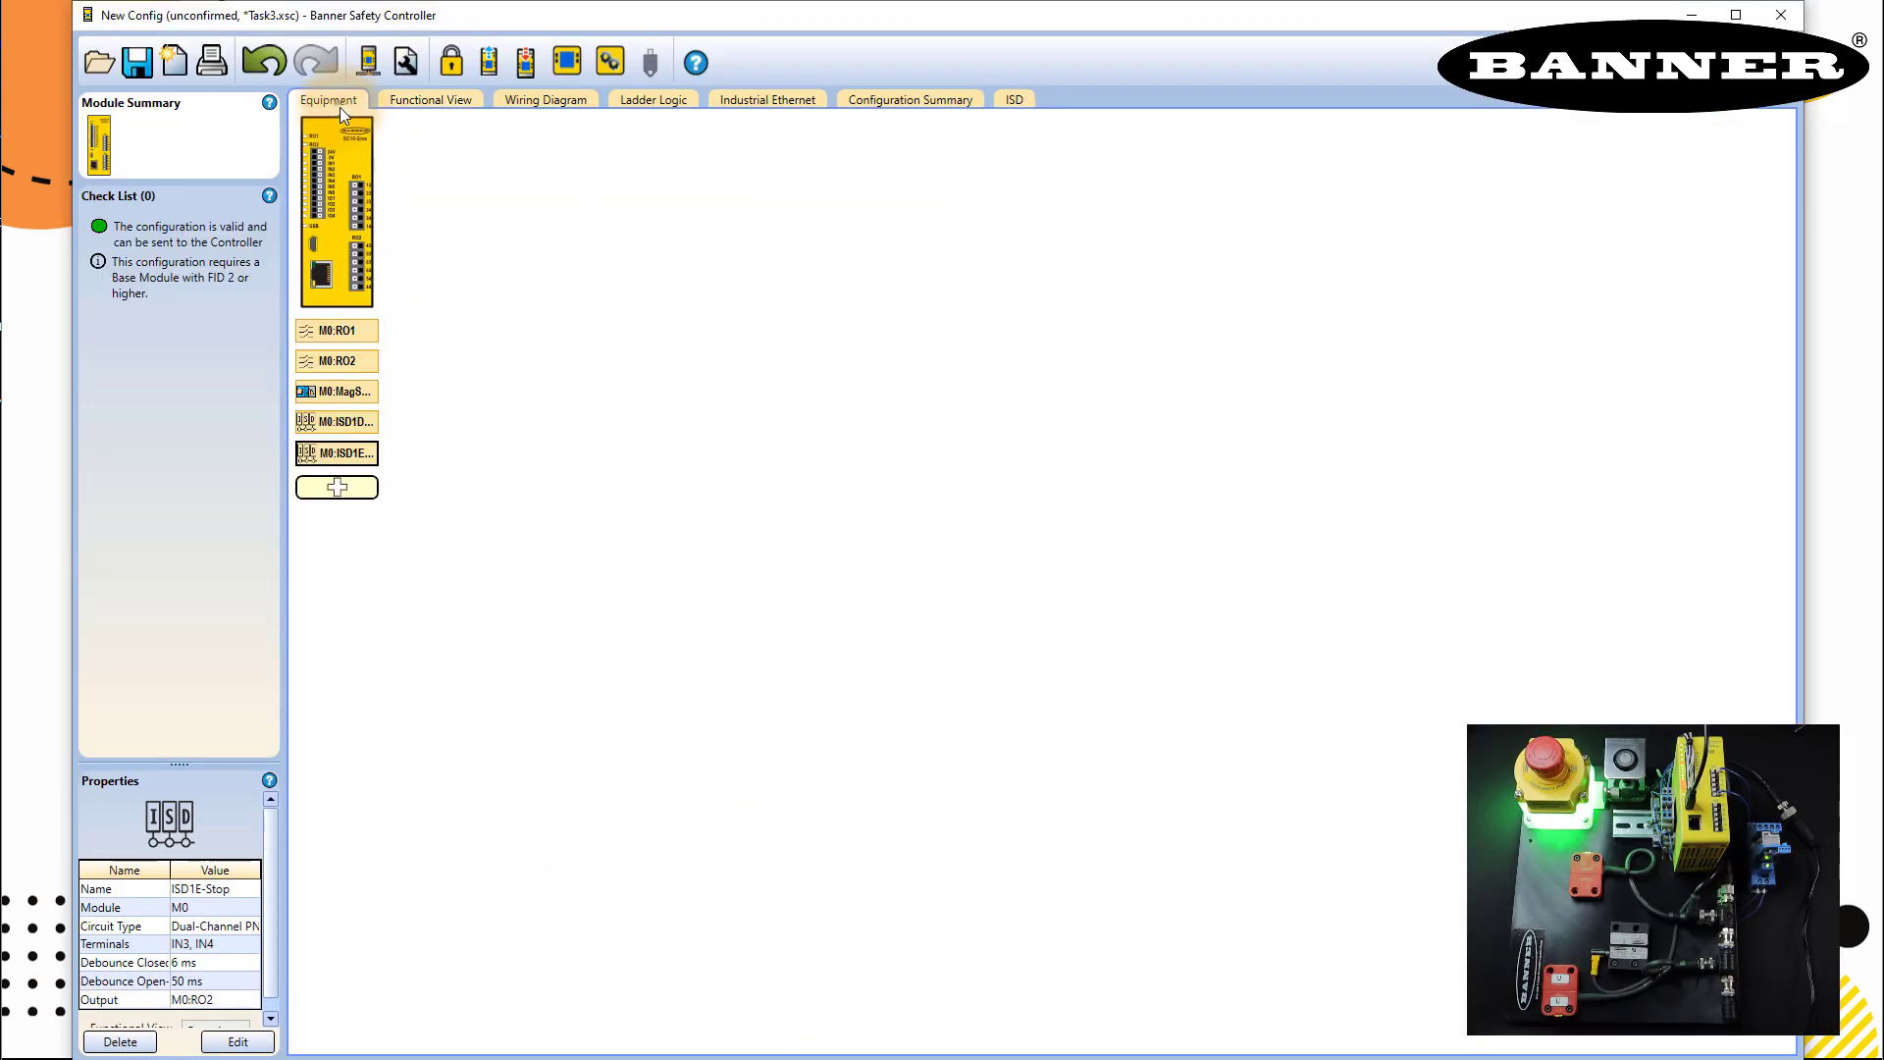
click(338, 487)
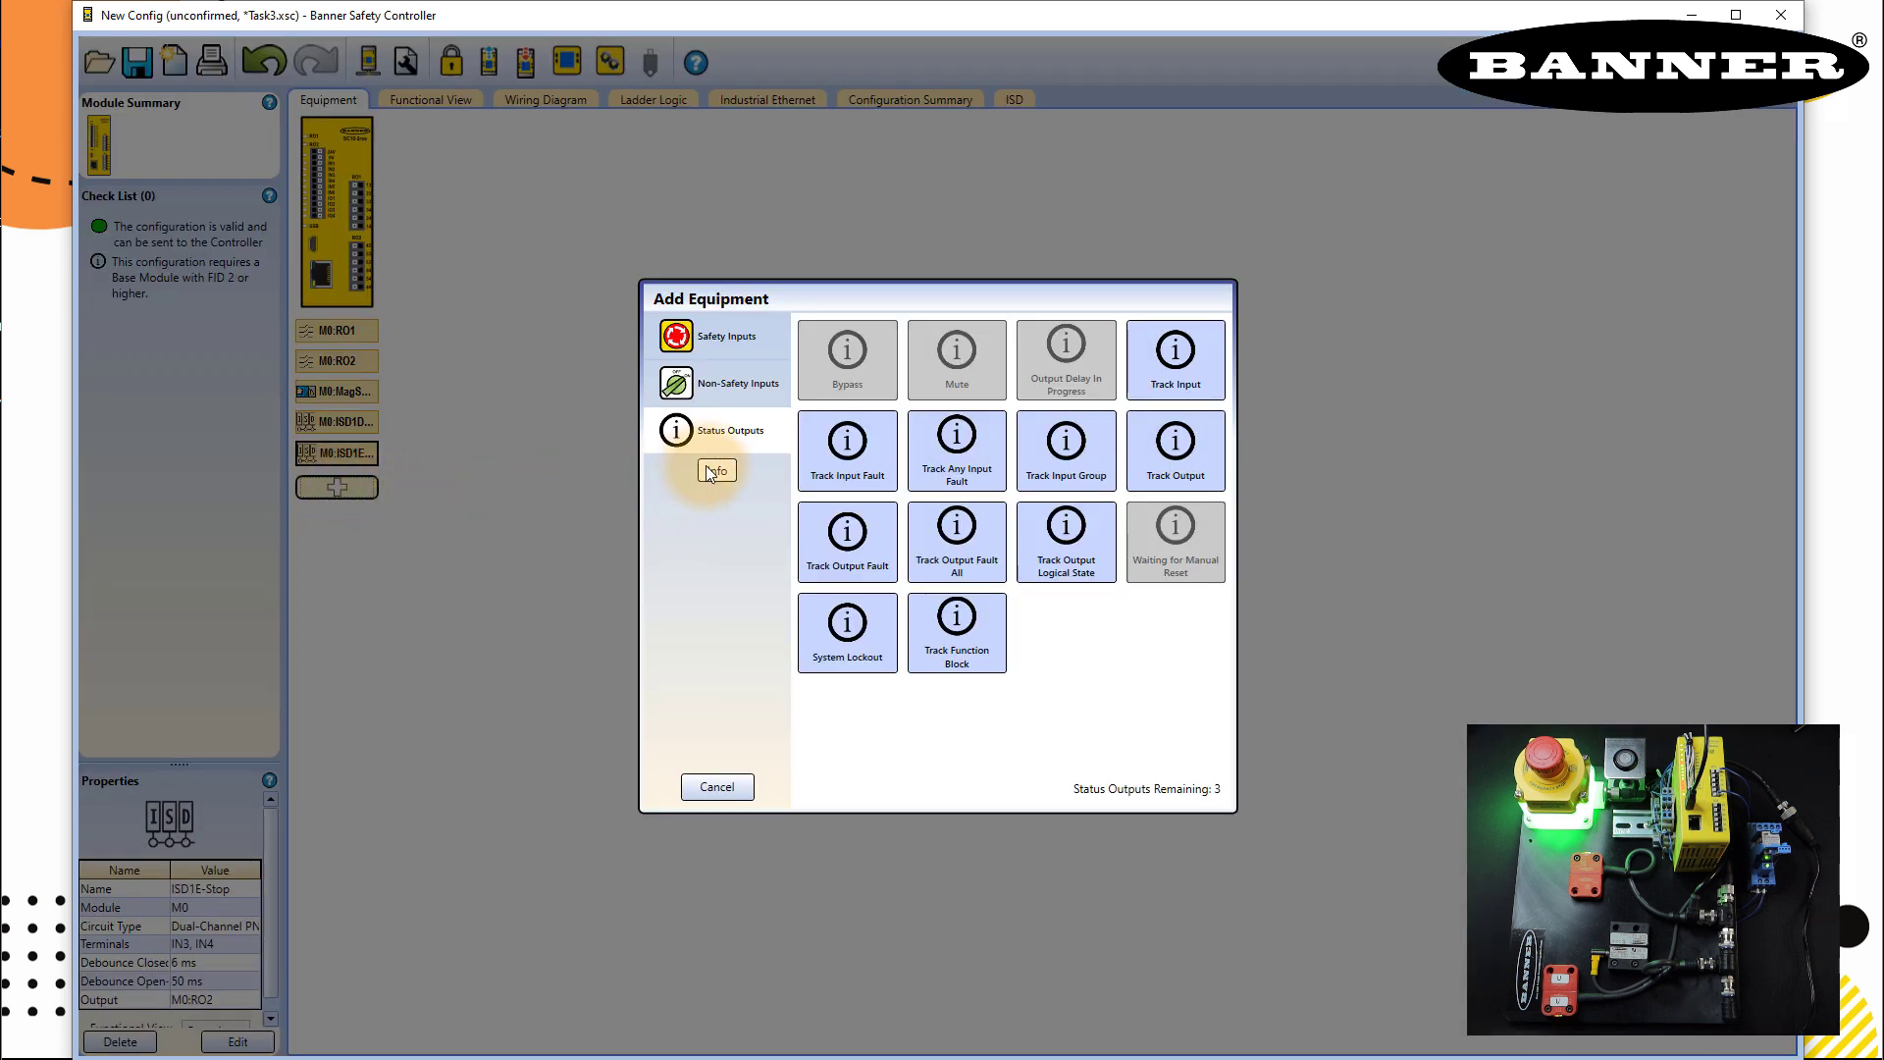
click(726, 387)
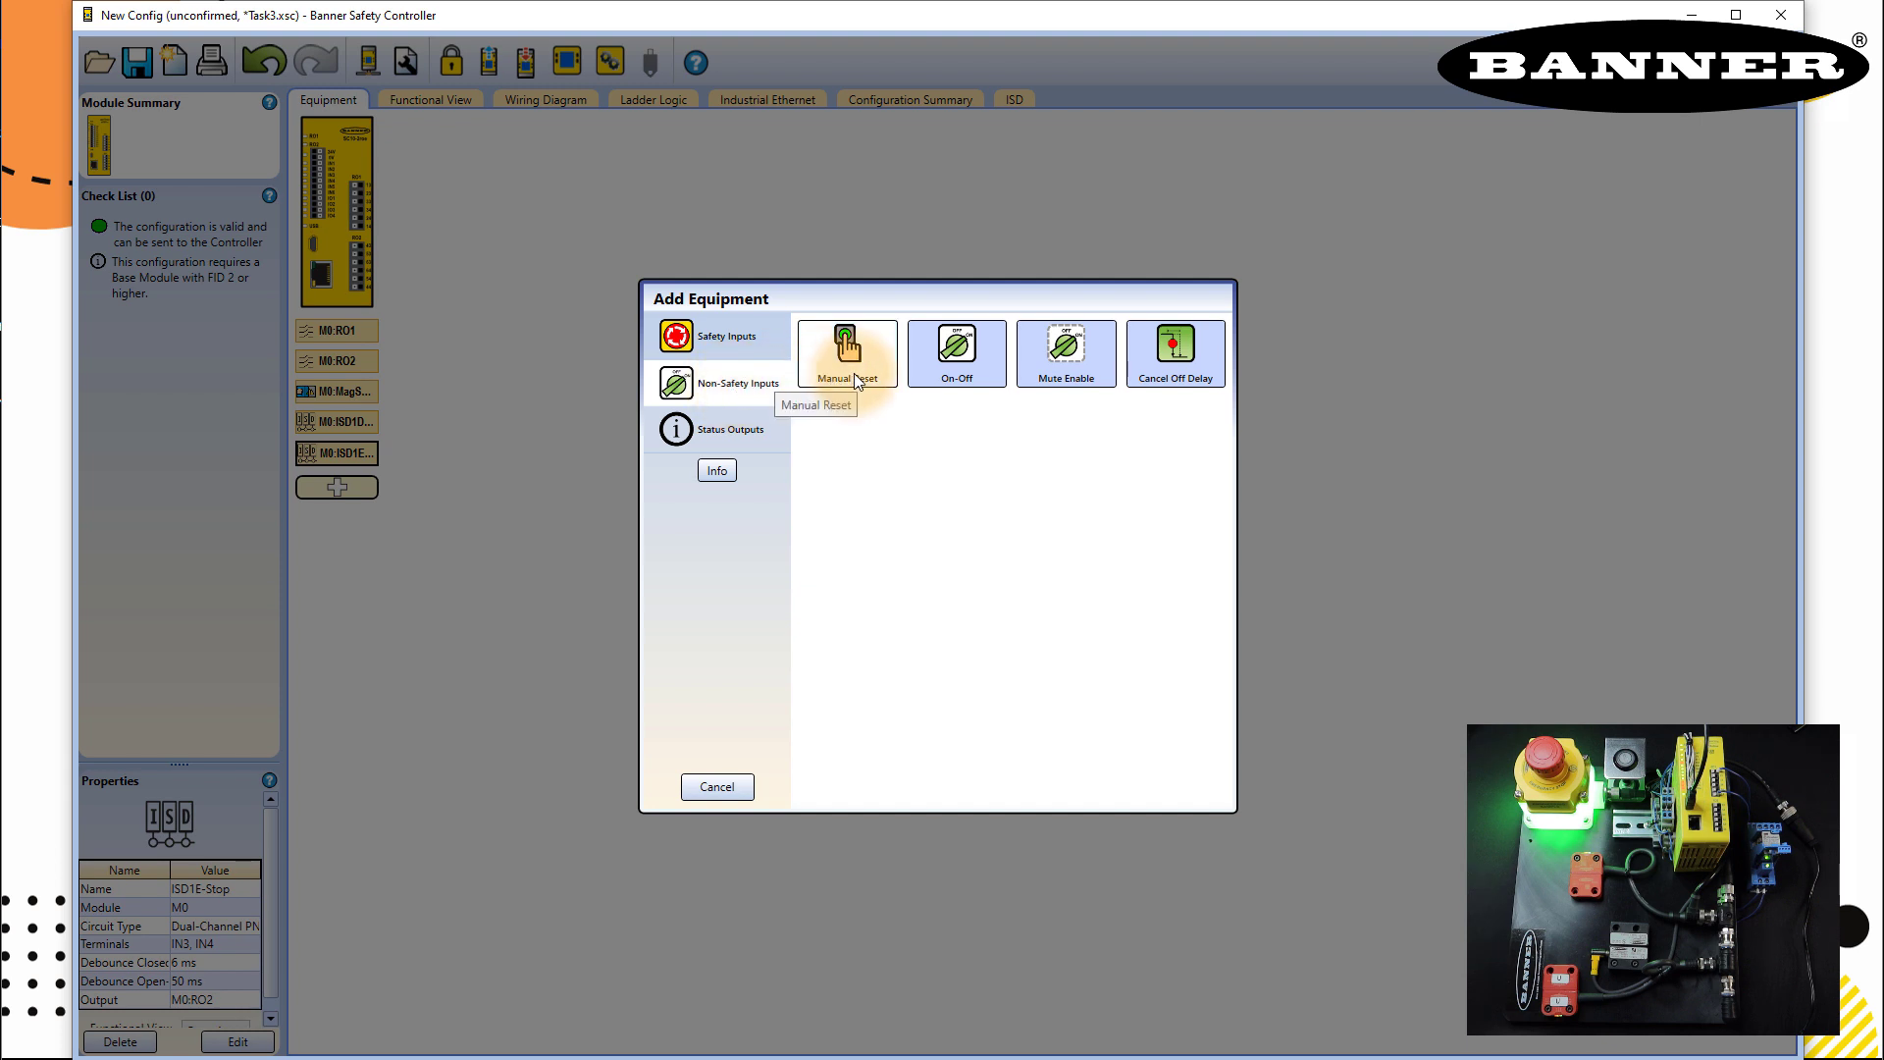
click(884, 379)
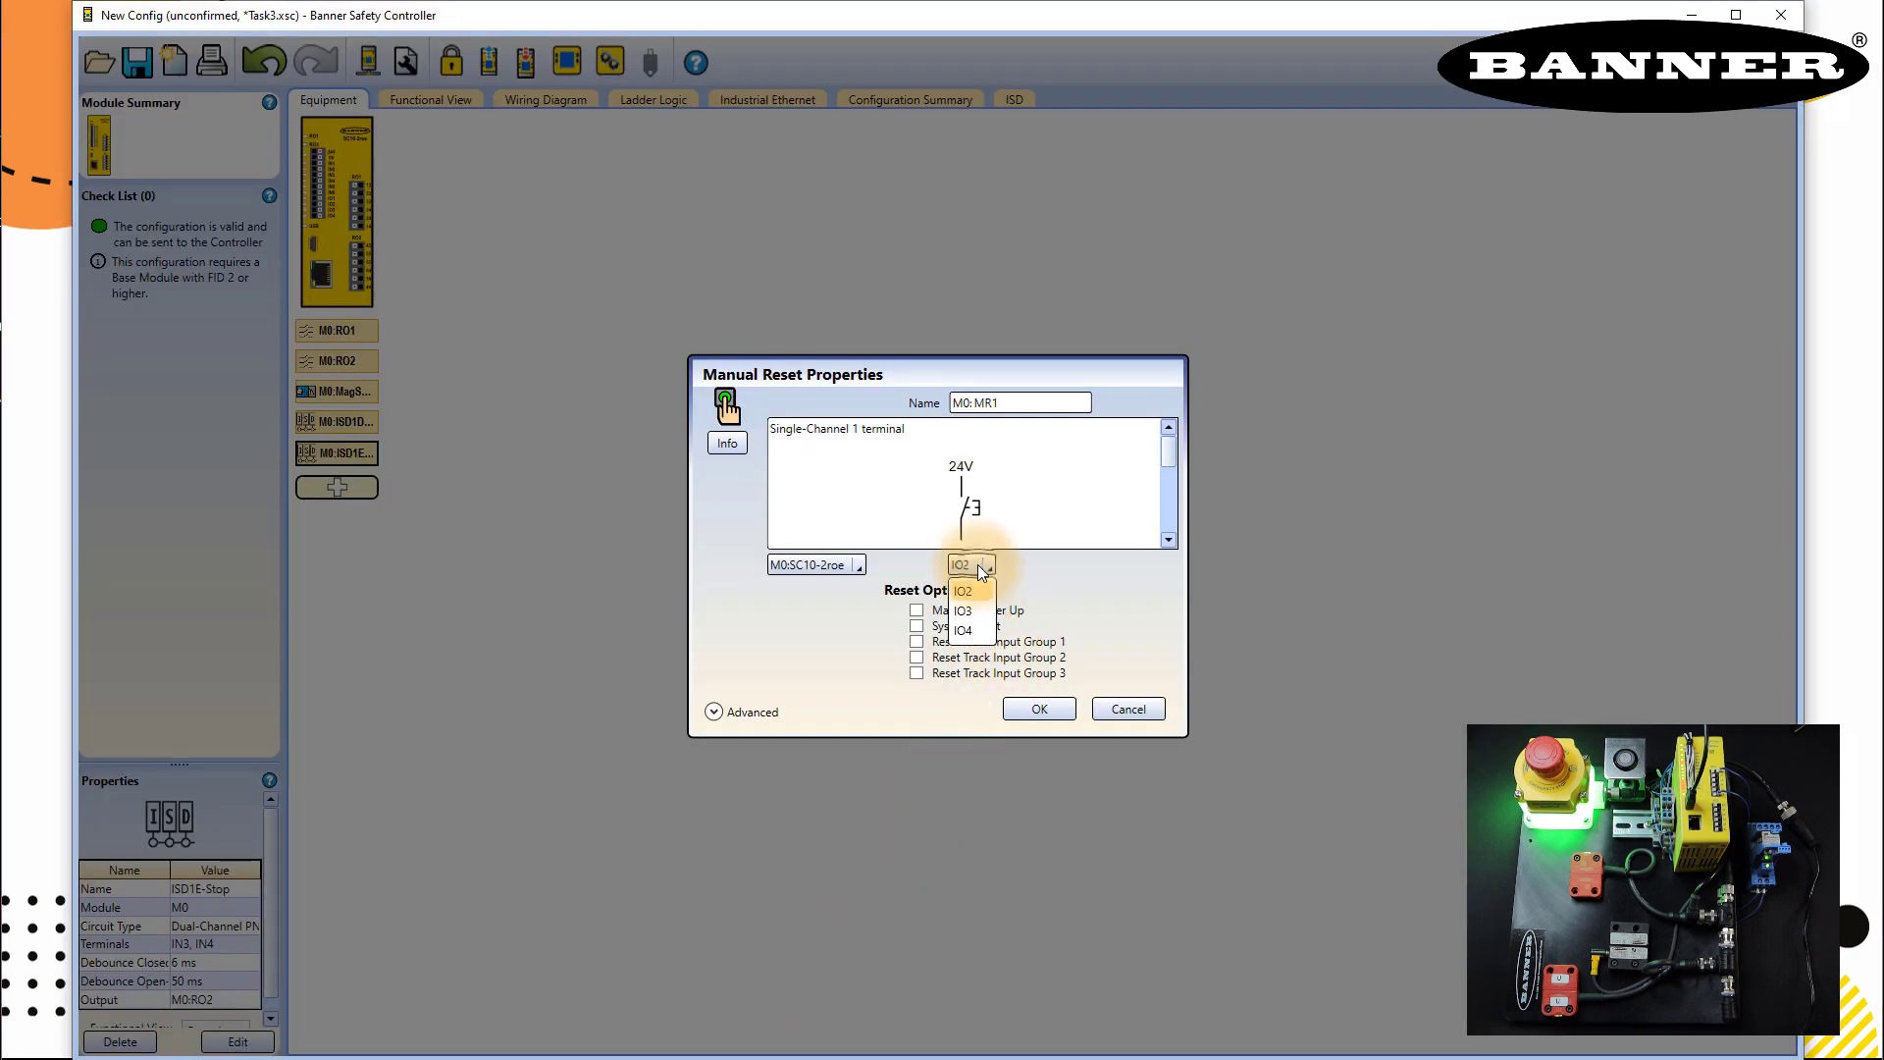
click(968, 632)
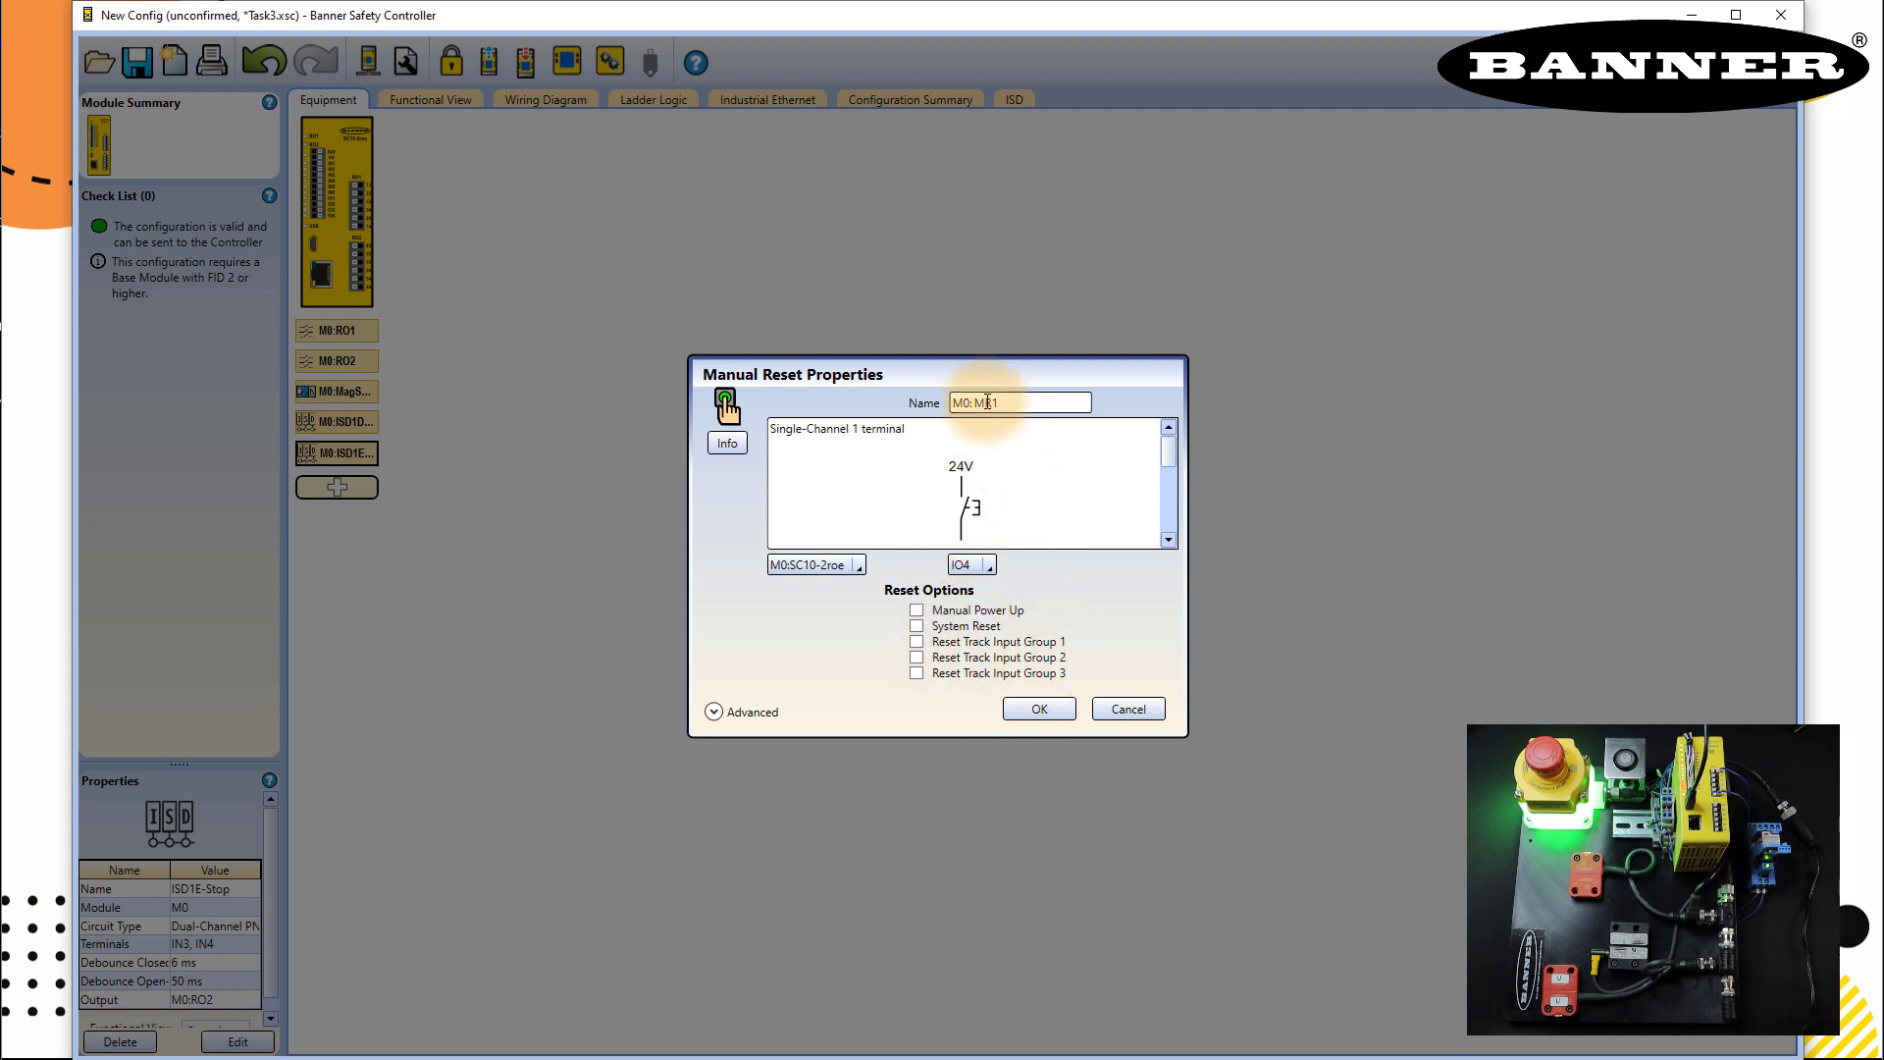
click(978, 402)
drag(977, 402, 1022, 403)
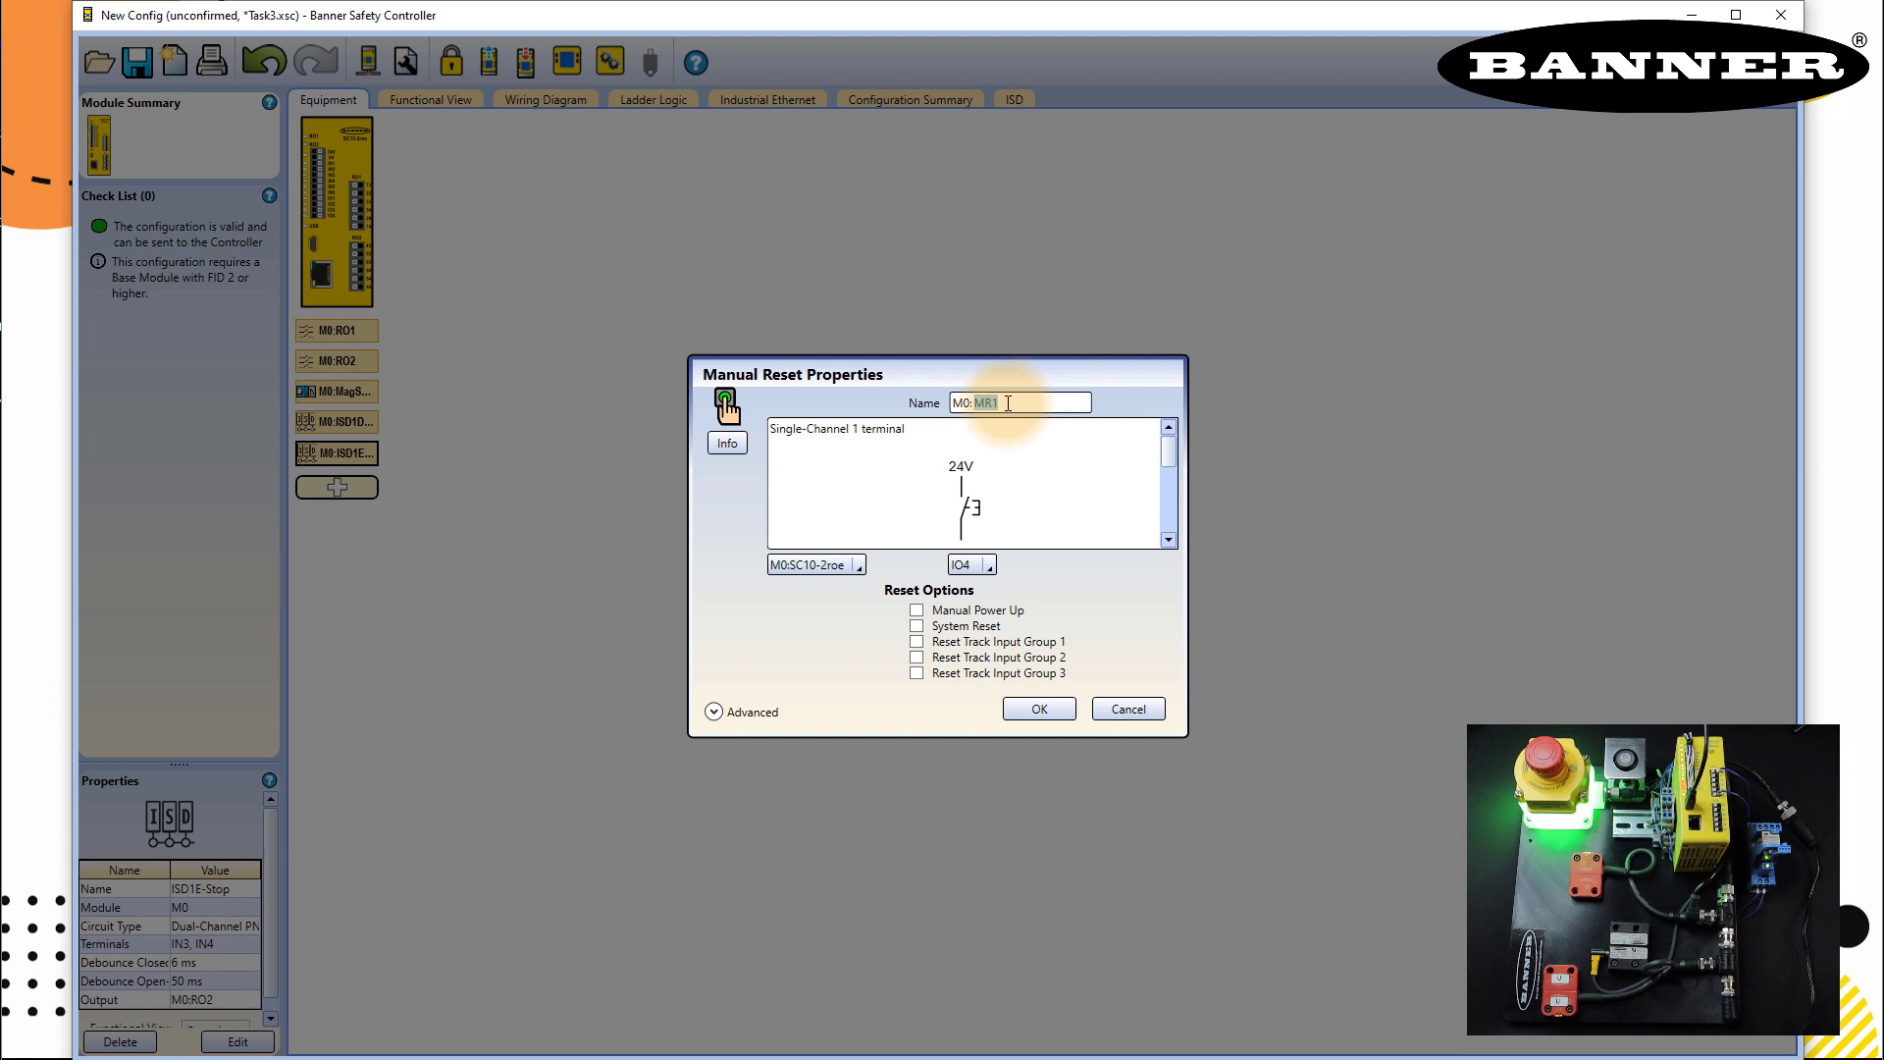
click(1007, 403)
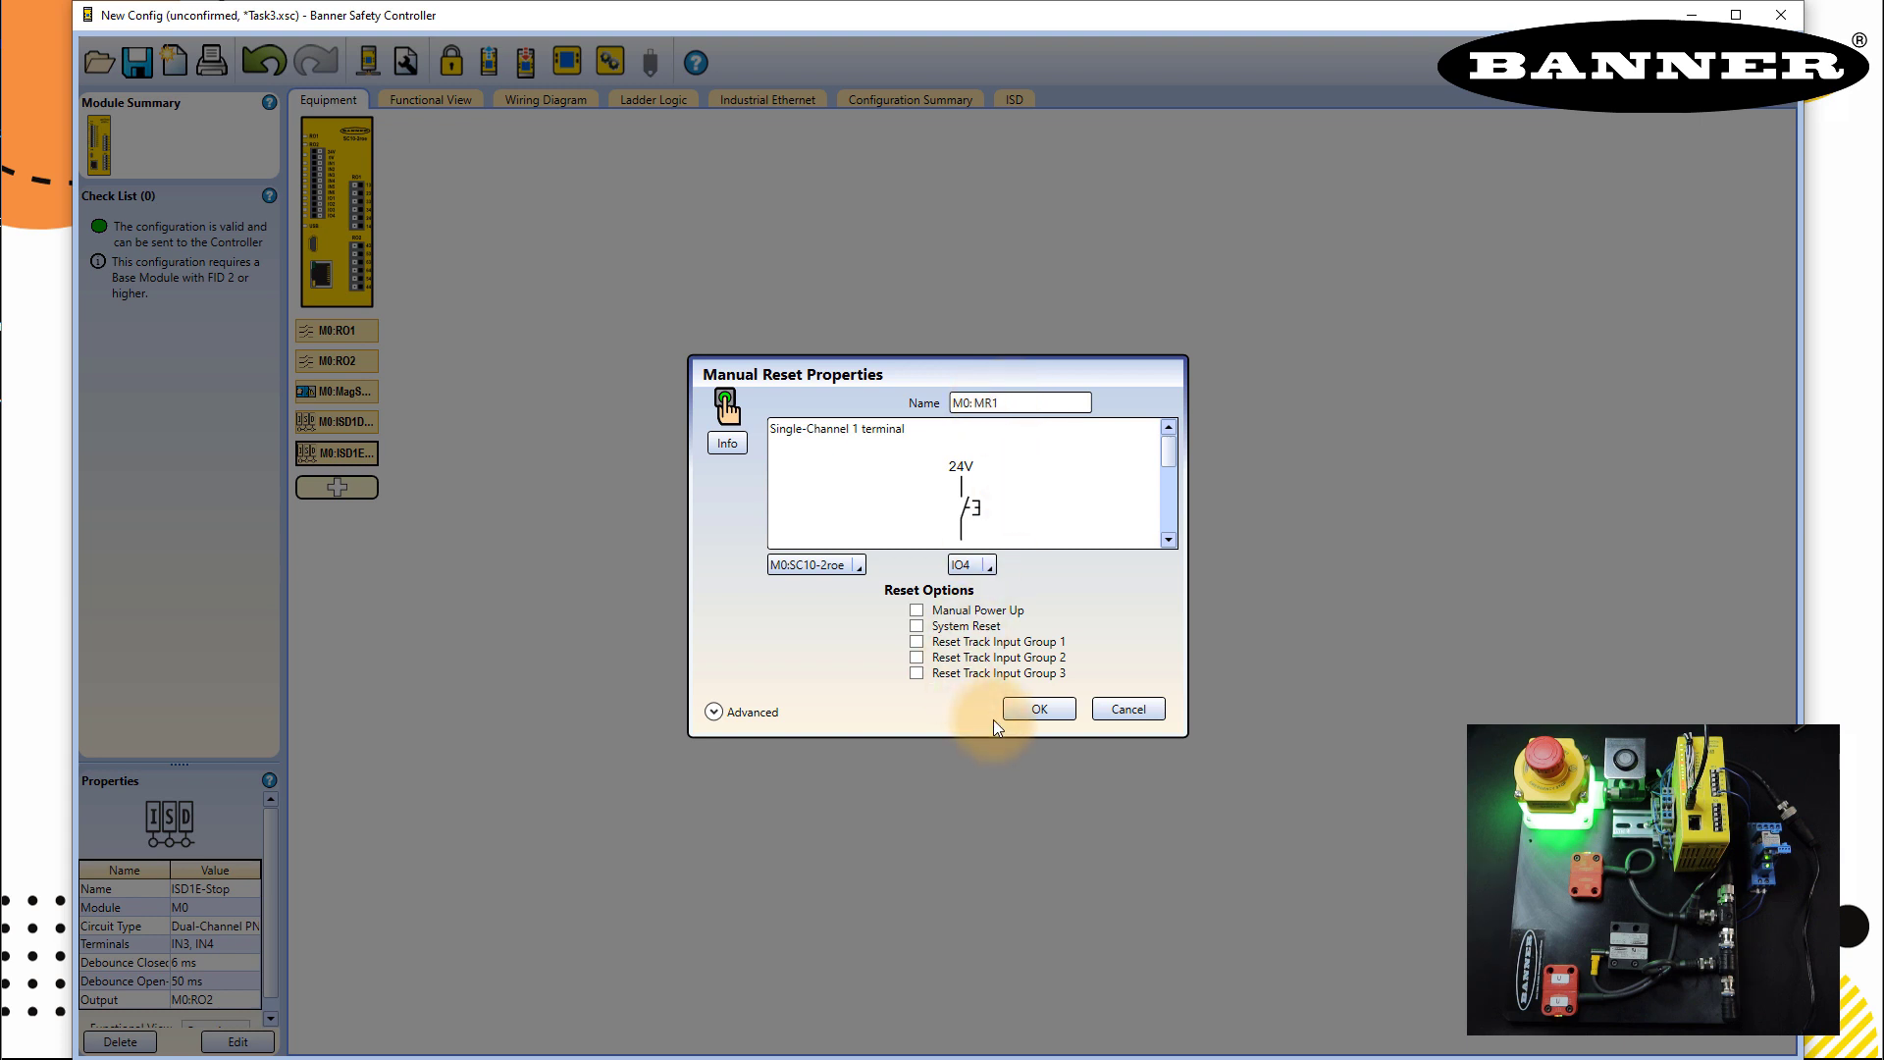
click(1032, 708)
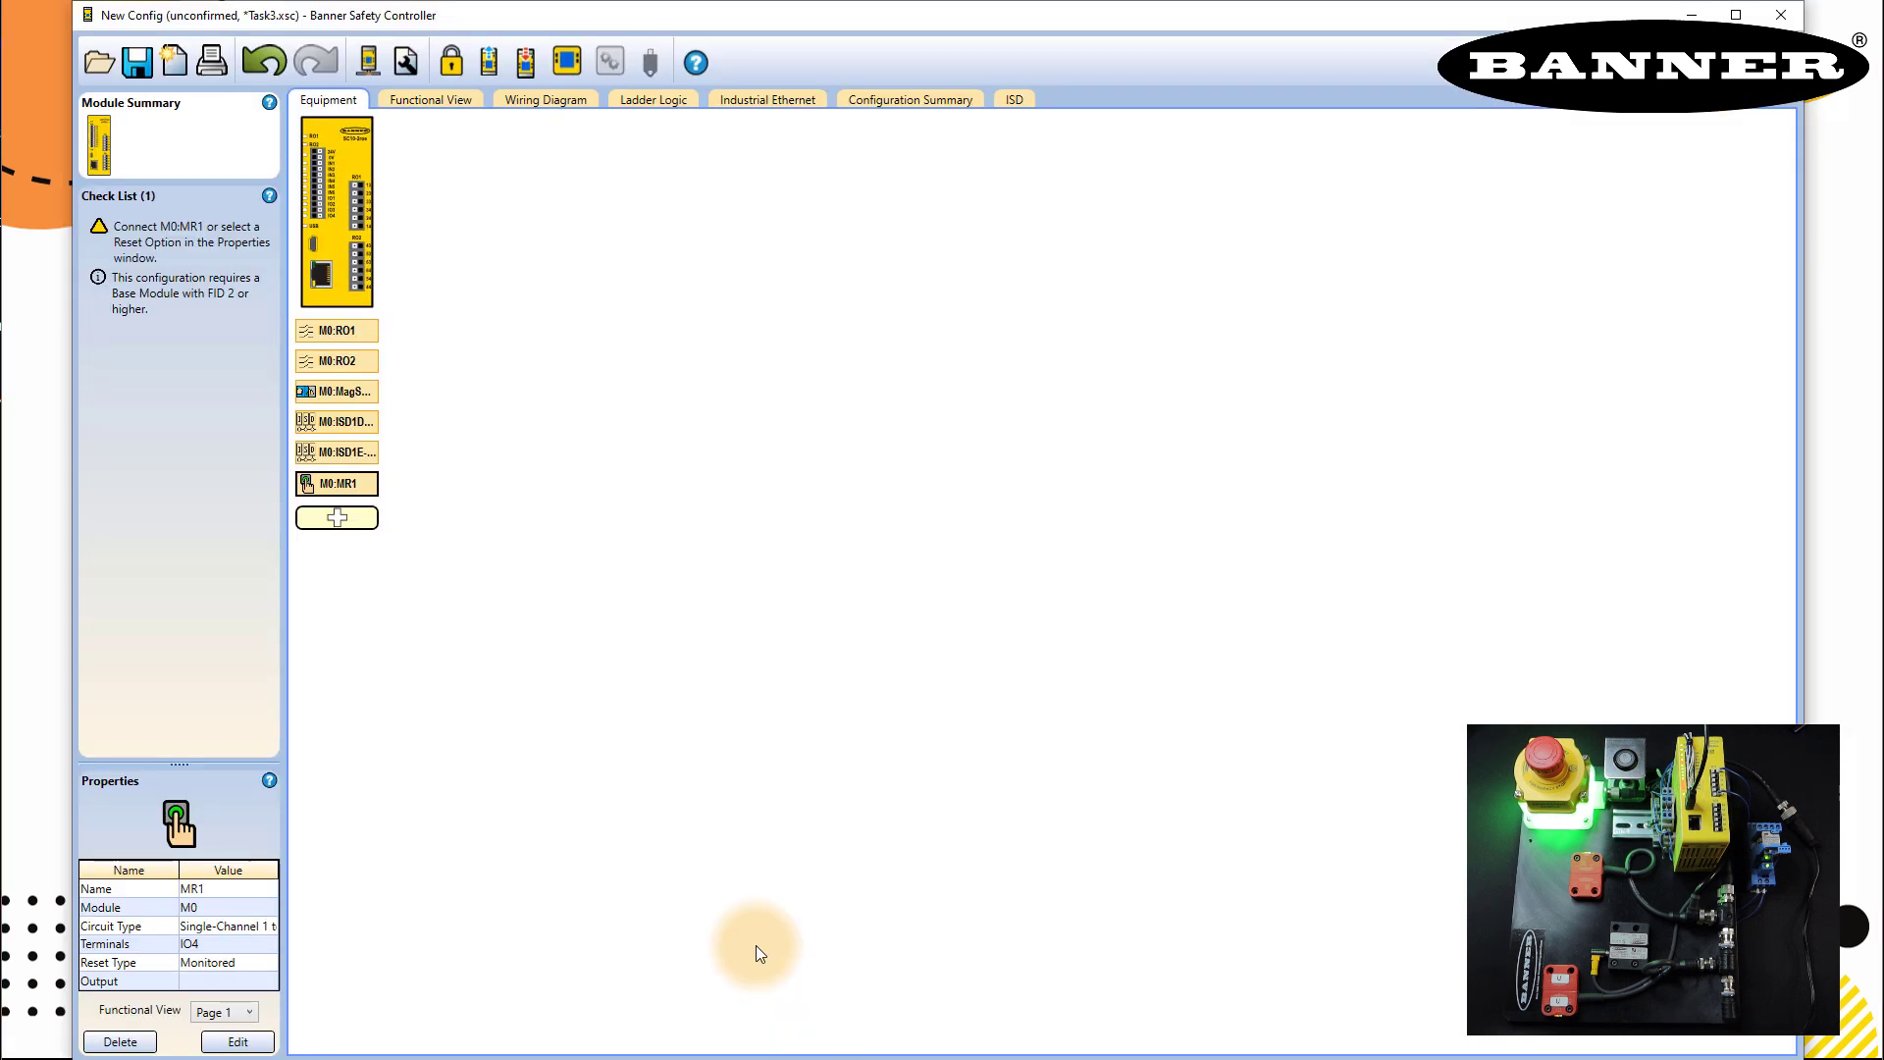
- Add a Waiting for Manual Reset status output on IO3, linked to M0:MR1, named Reset
click(345, 523)
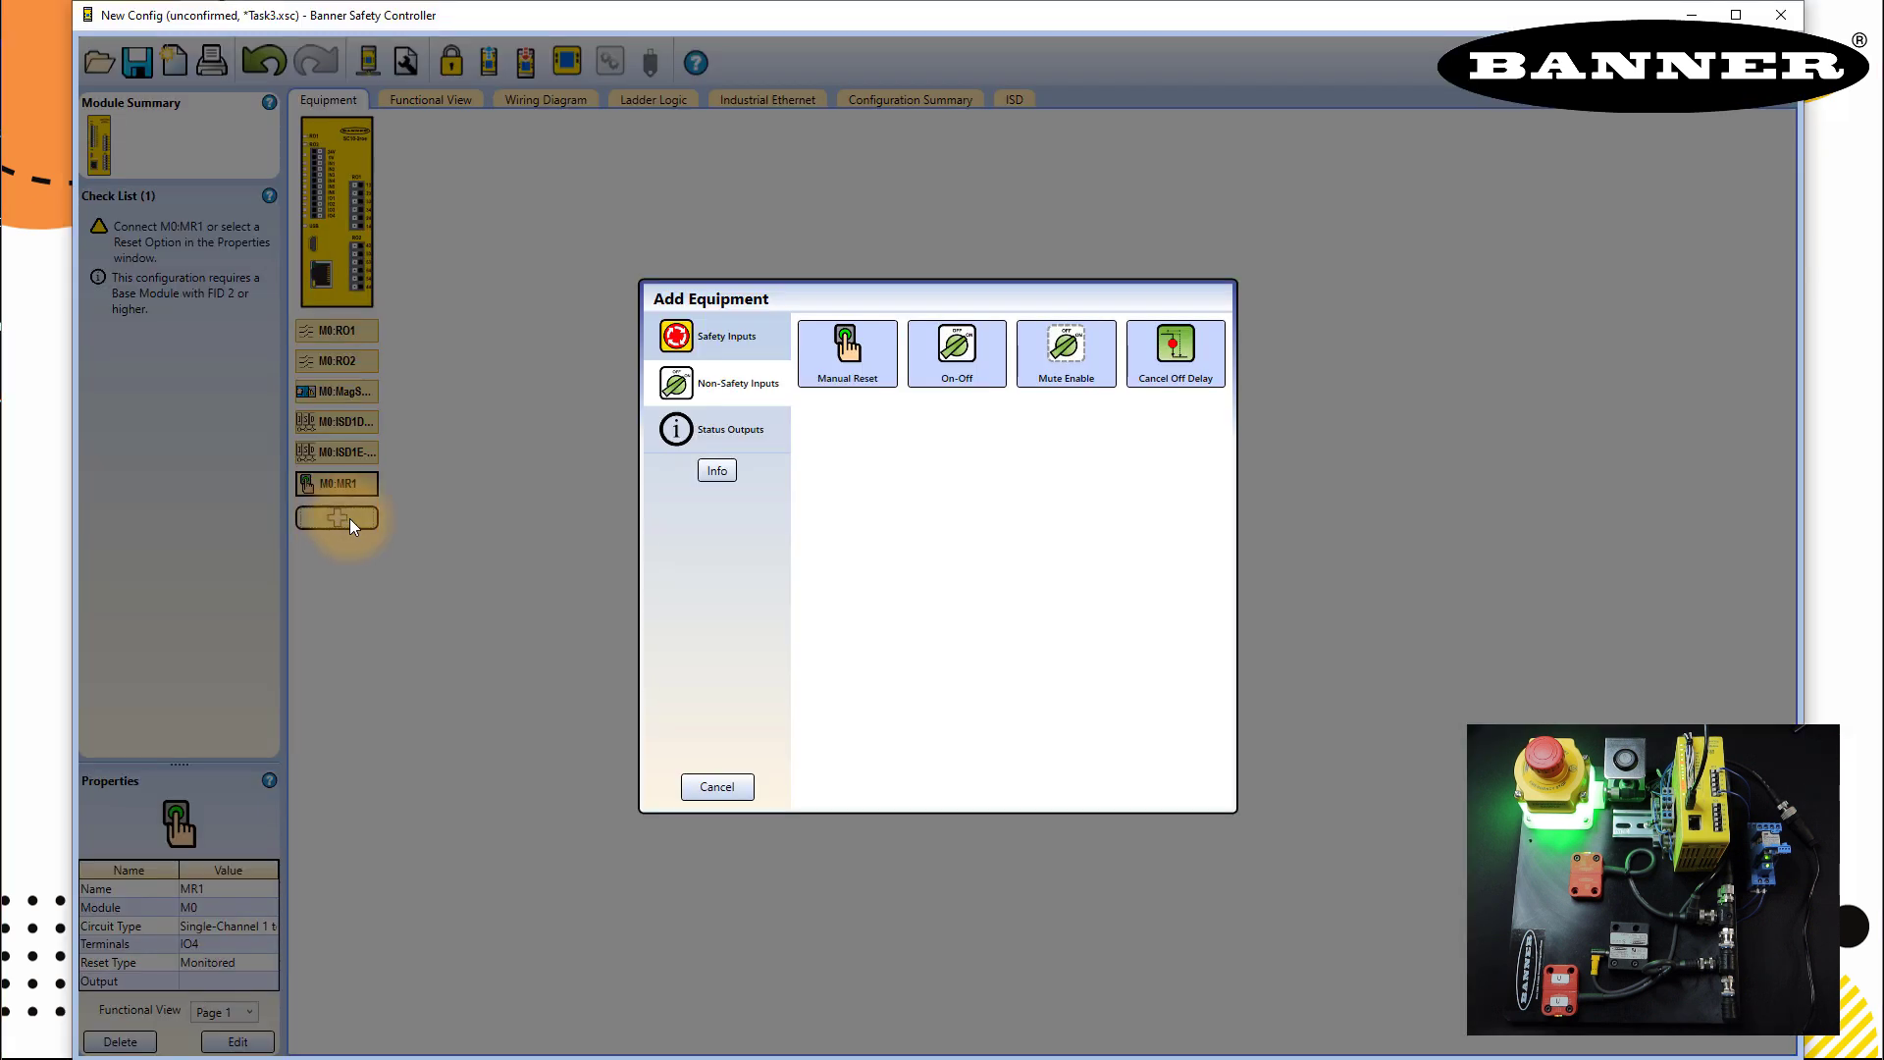
click(725, 441)
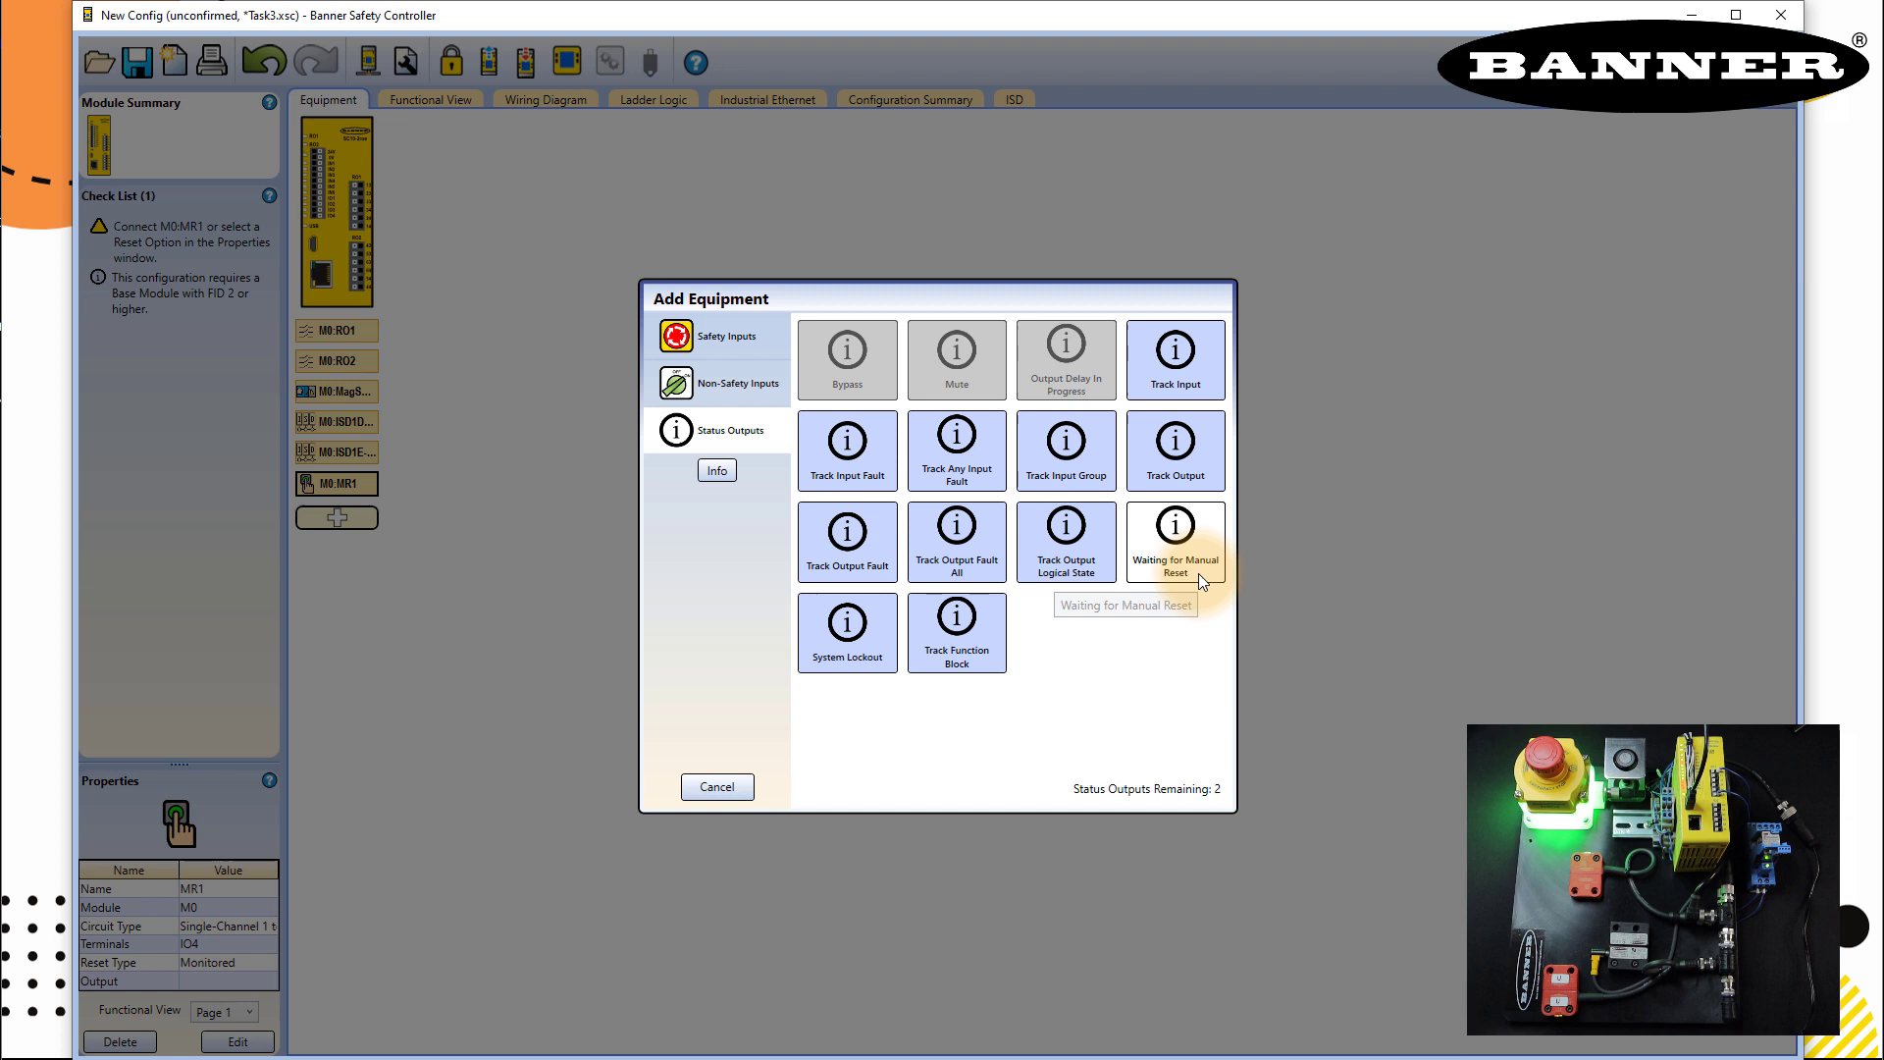
click(1199, 579)
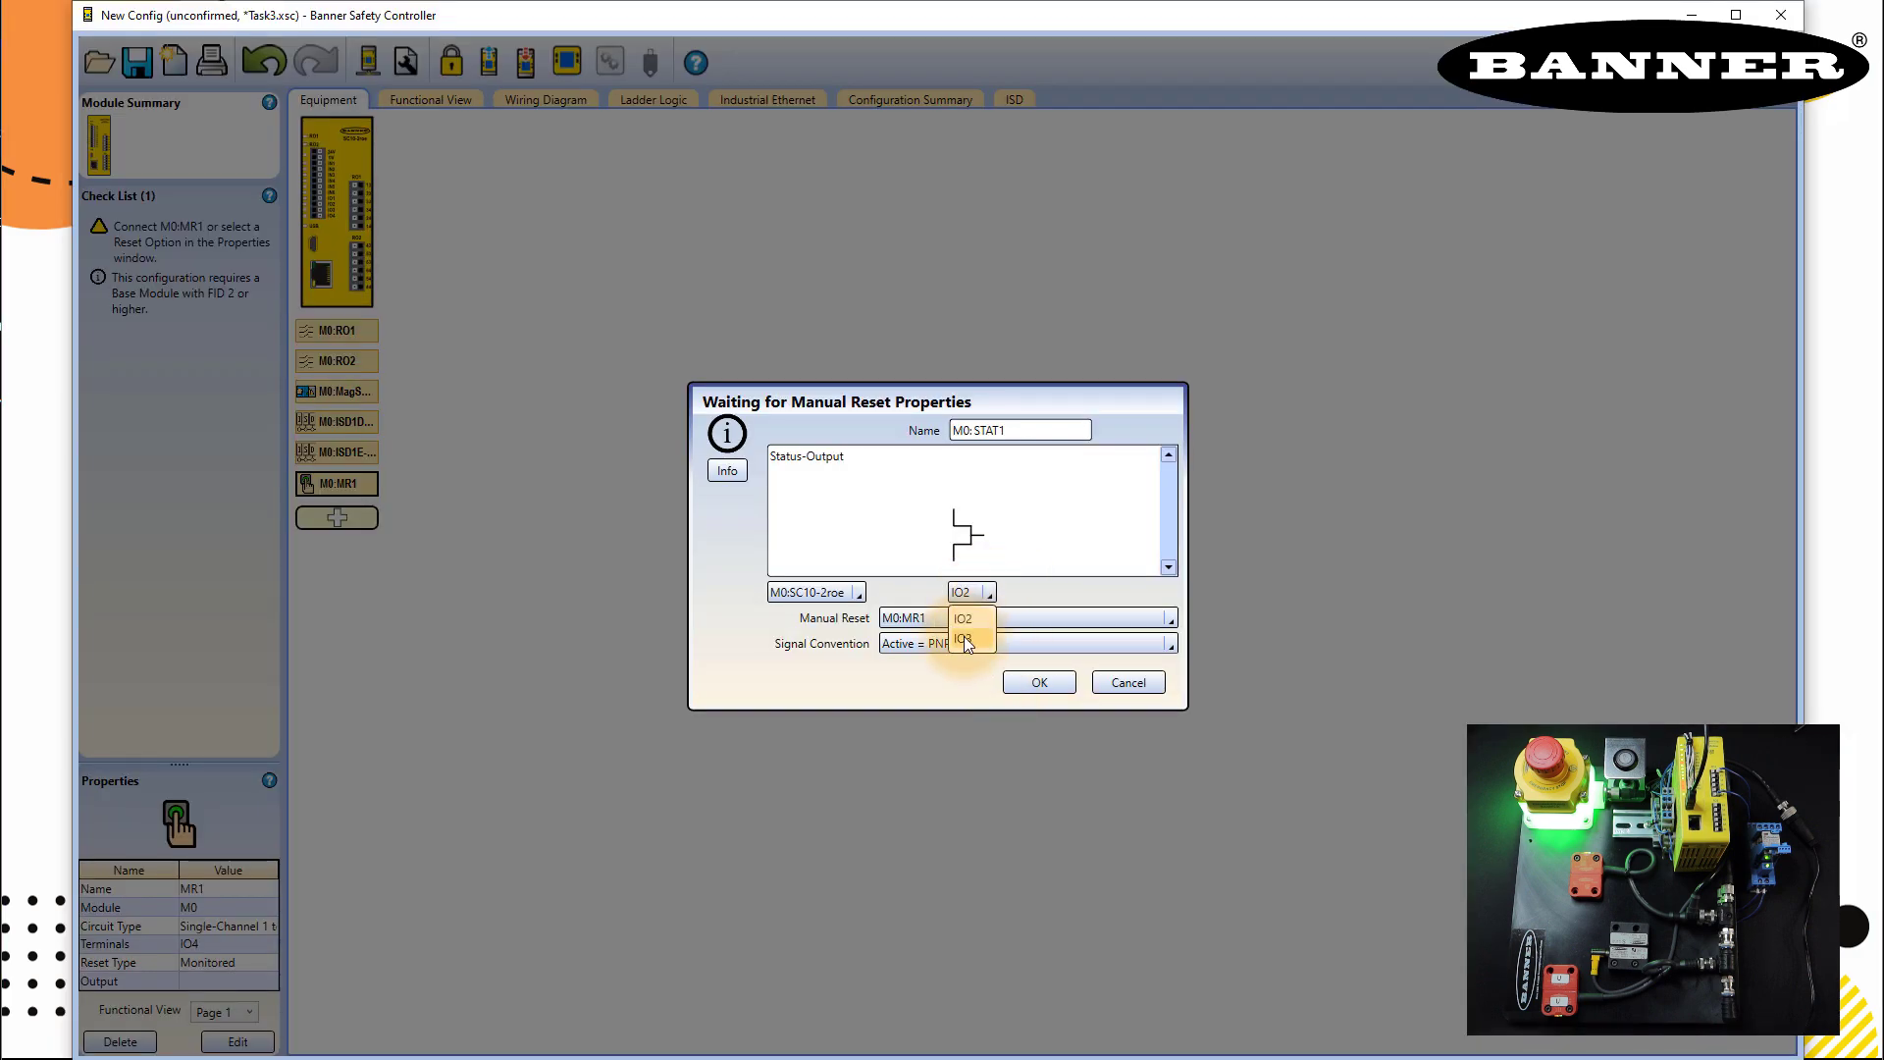
click(964, 626)
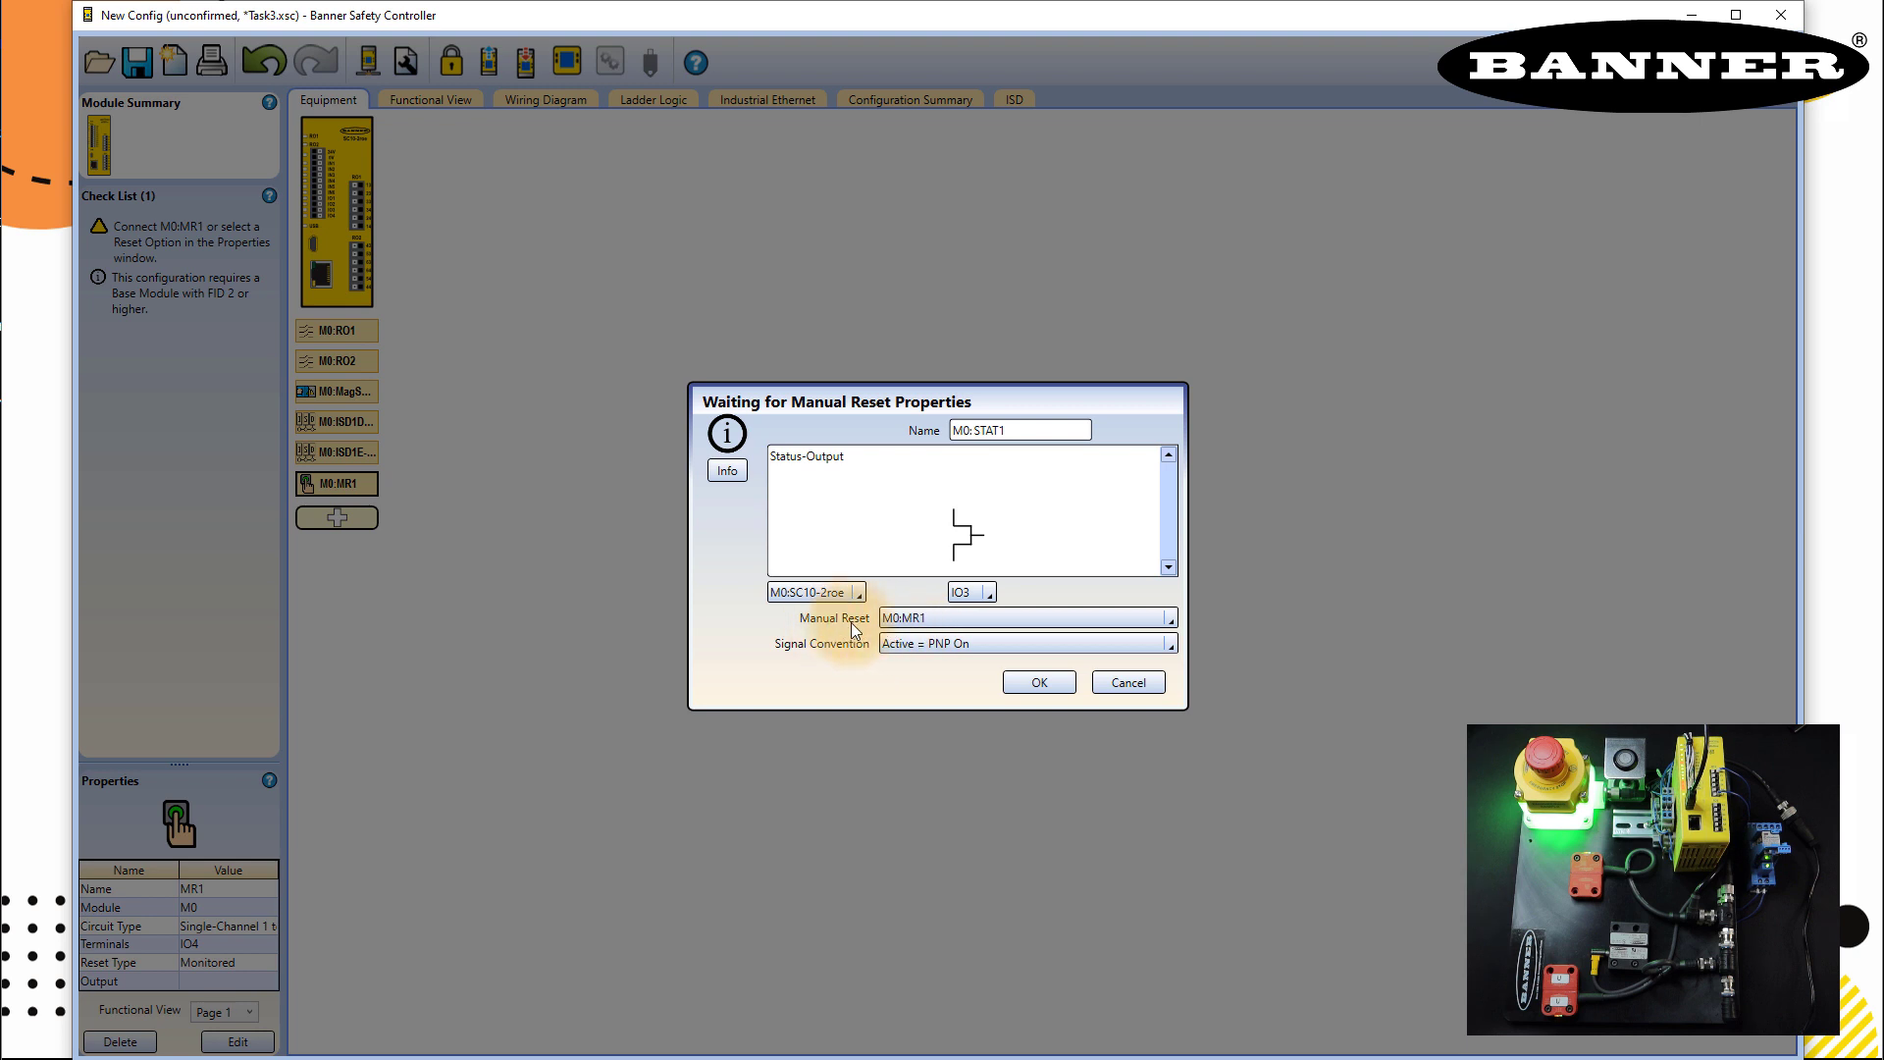
click(928, 620)
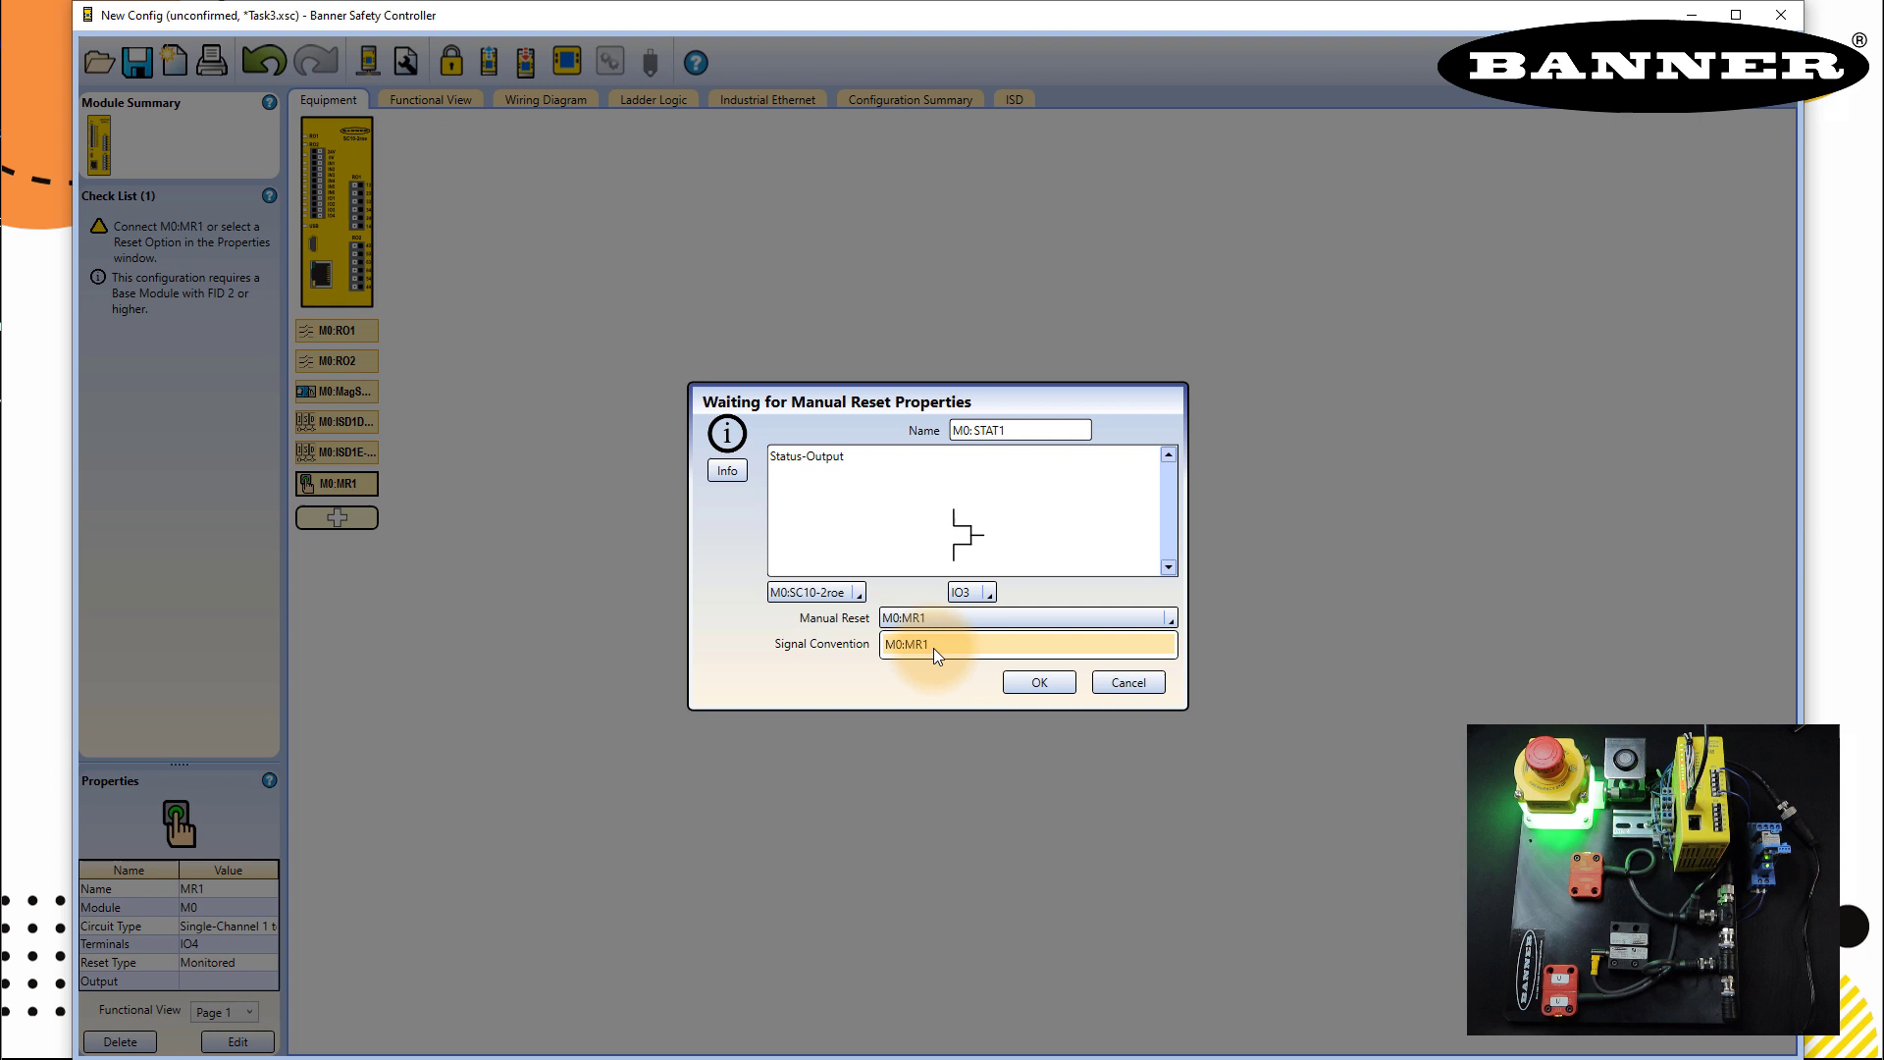
click(934, 649)
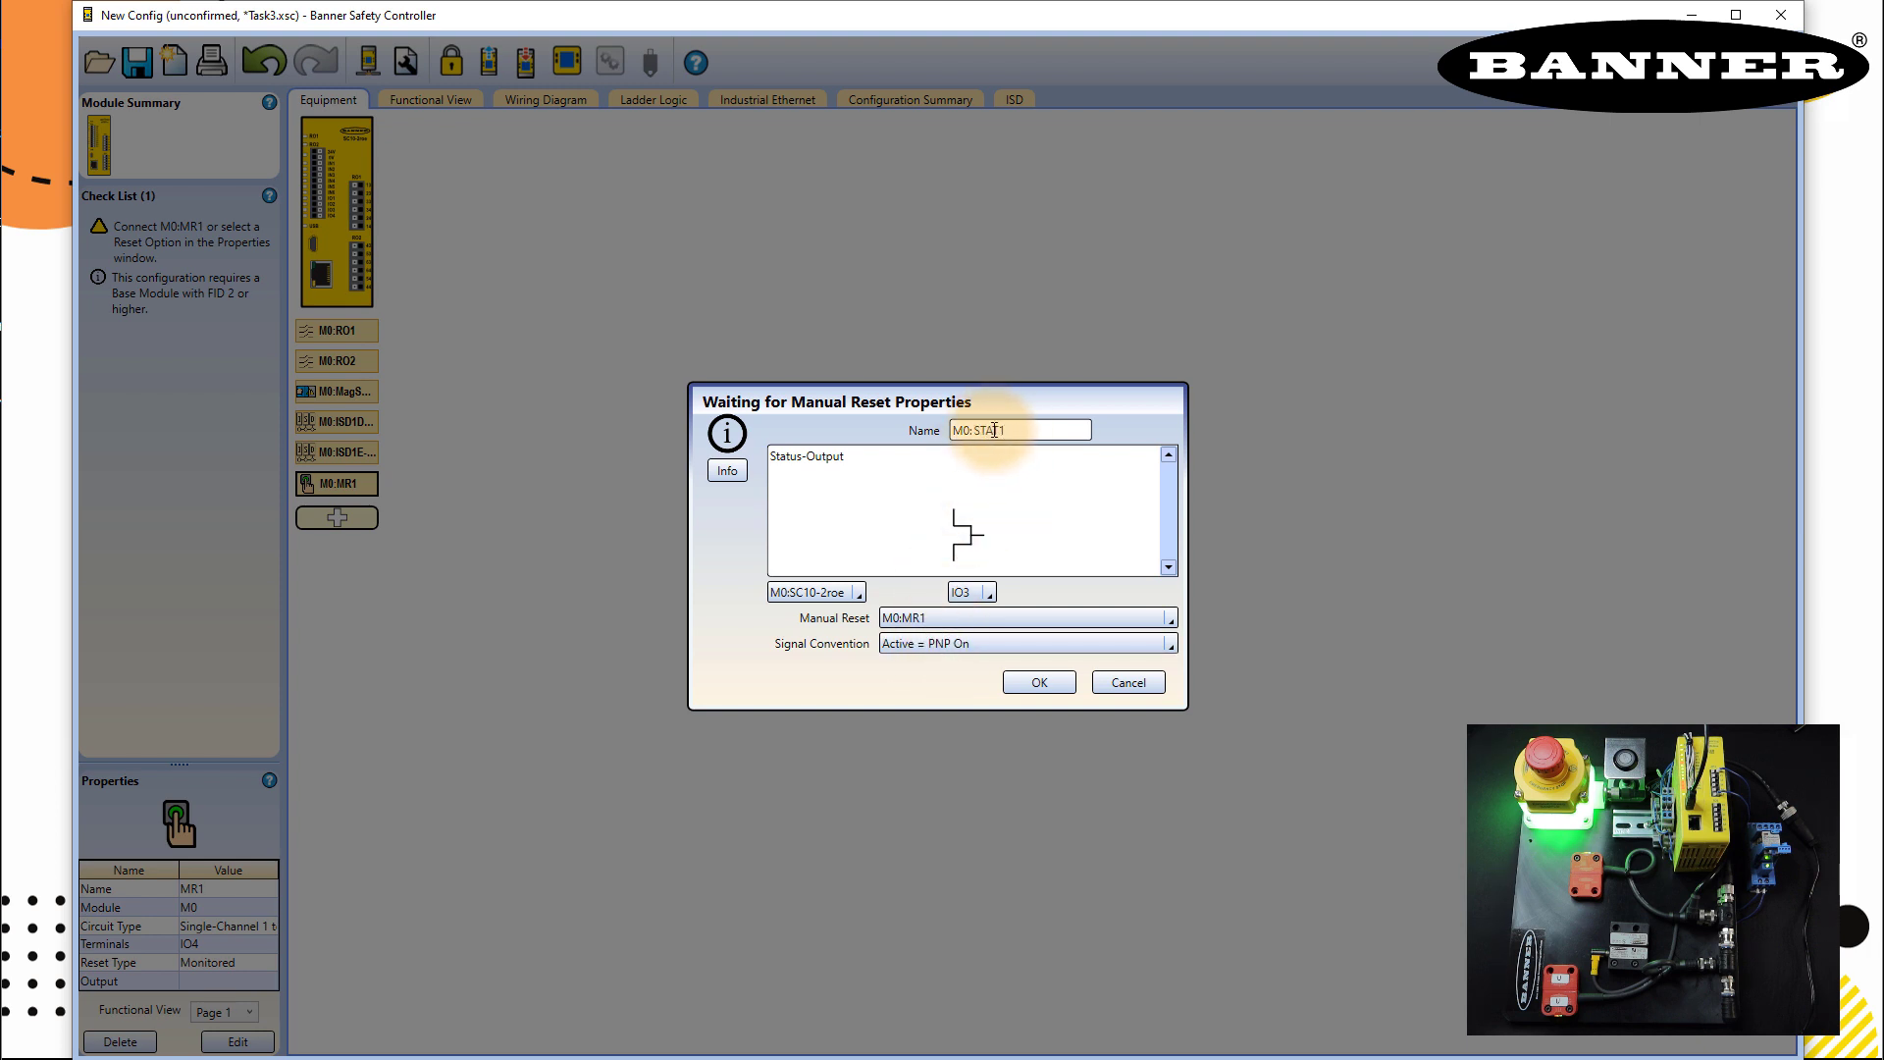
drag(976, 430, 1066, 429)
text(R)
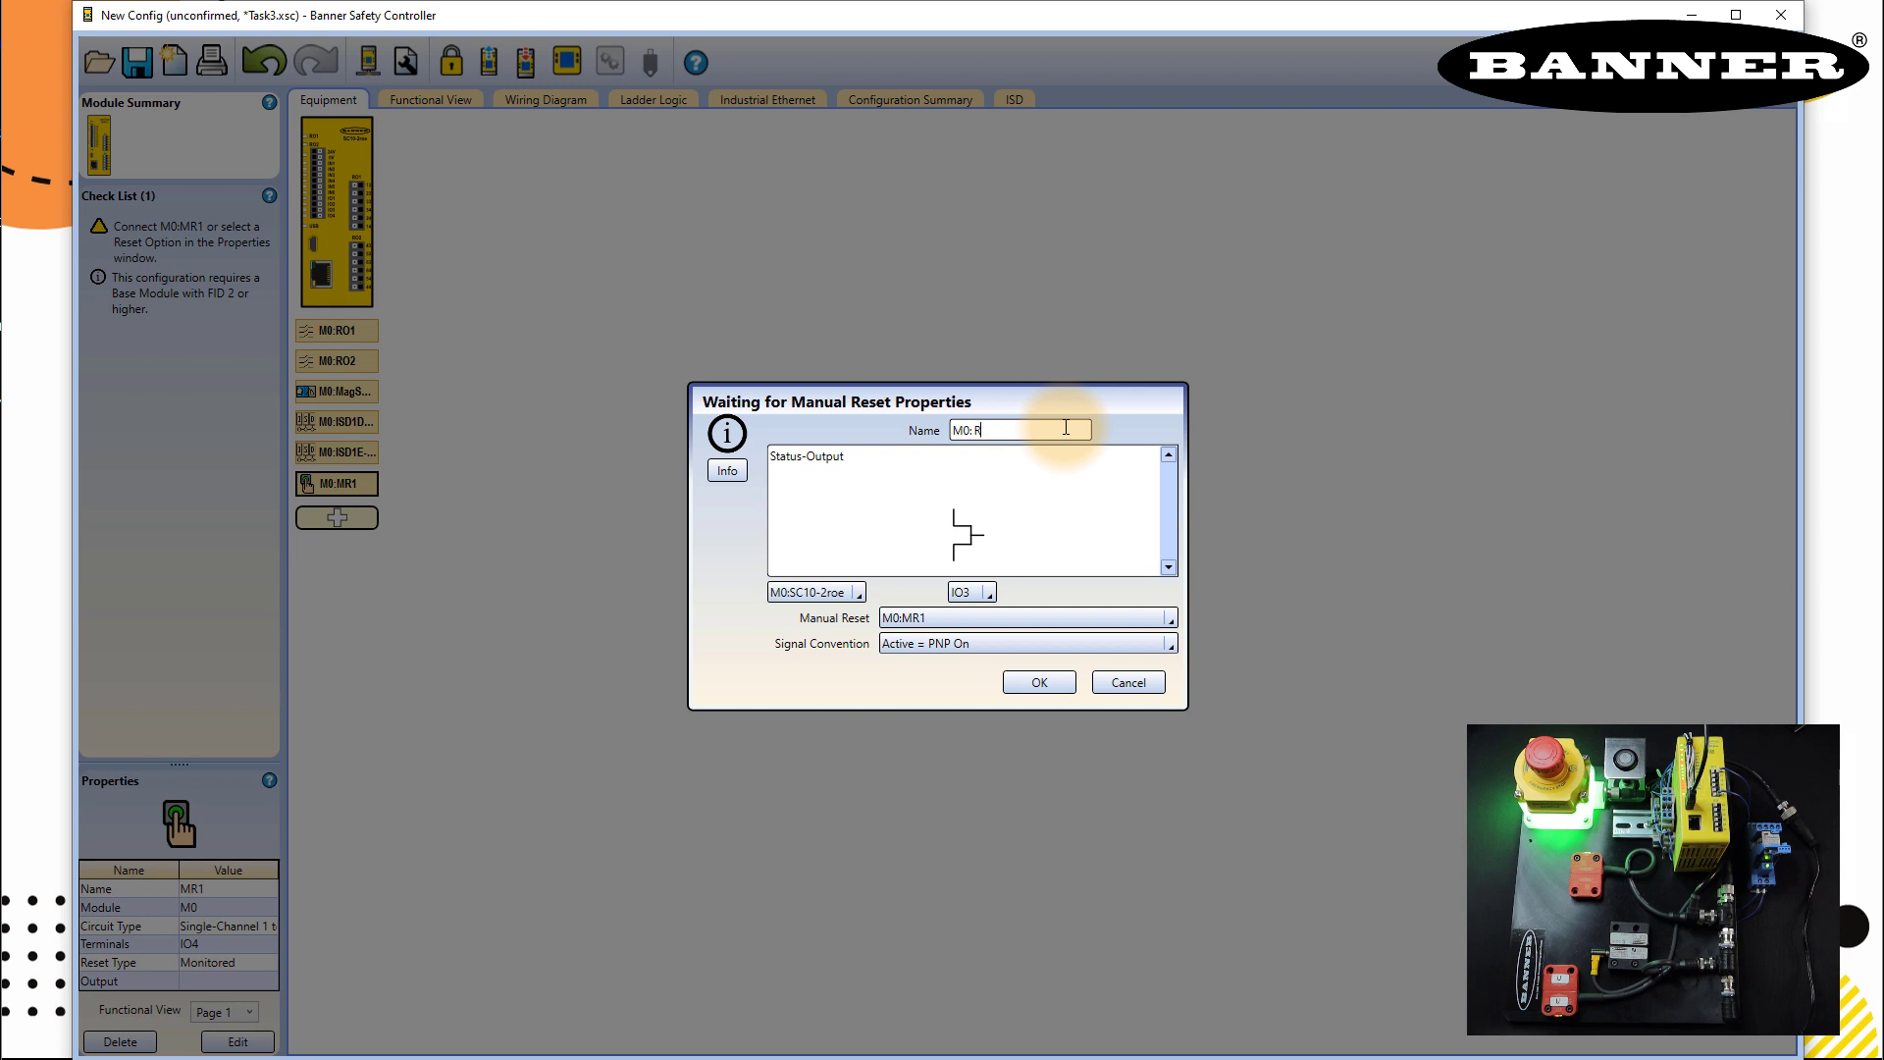
text(eset)
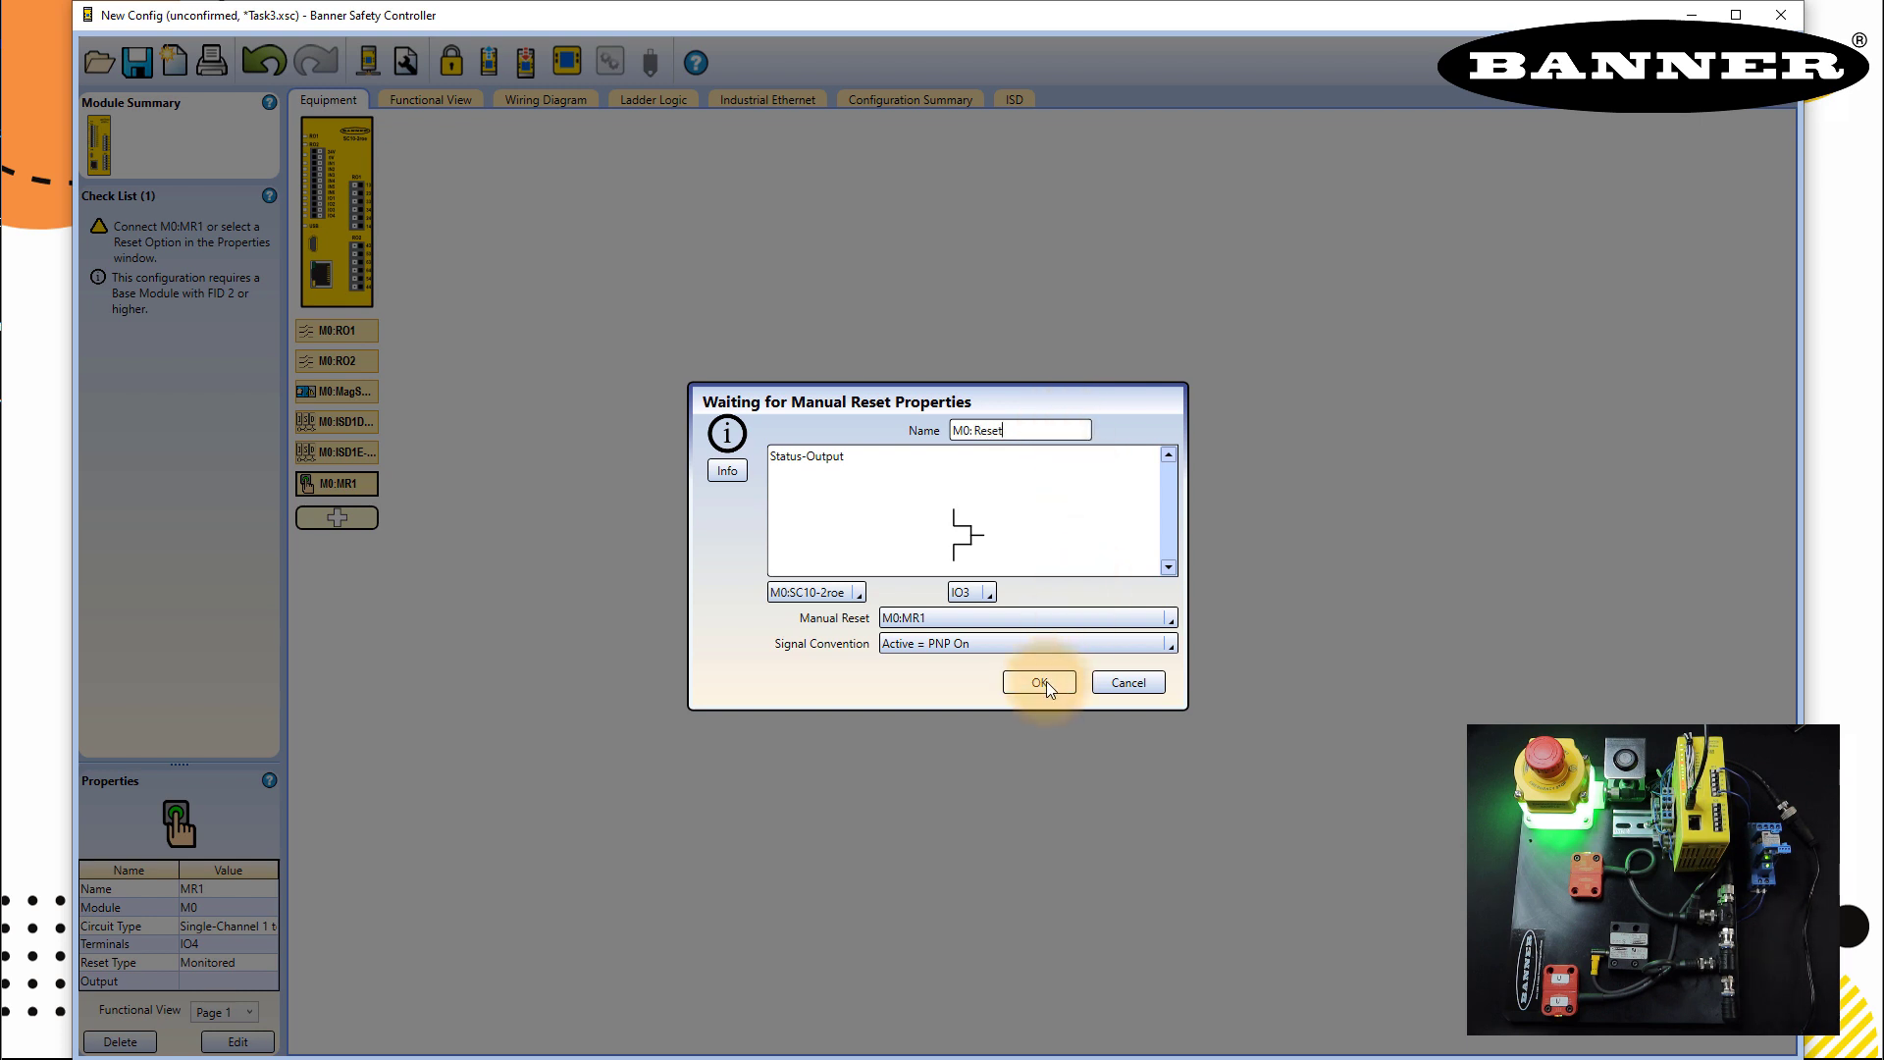
click(1043, 684)
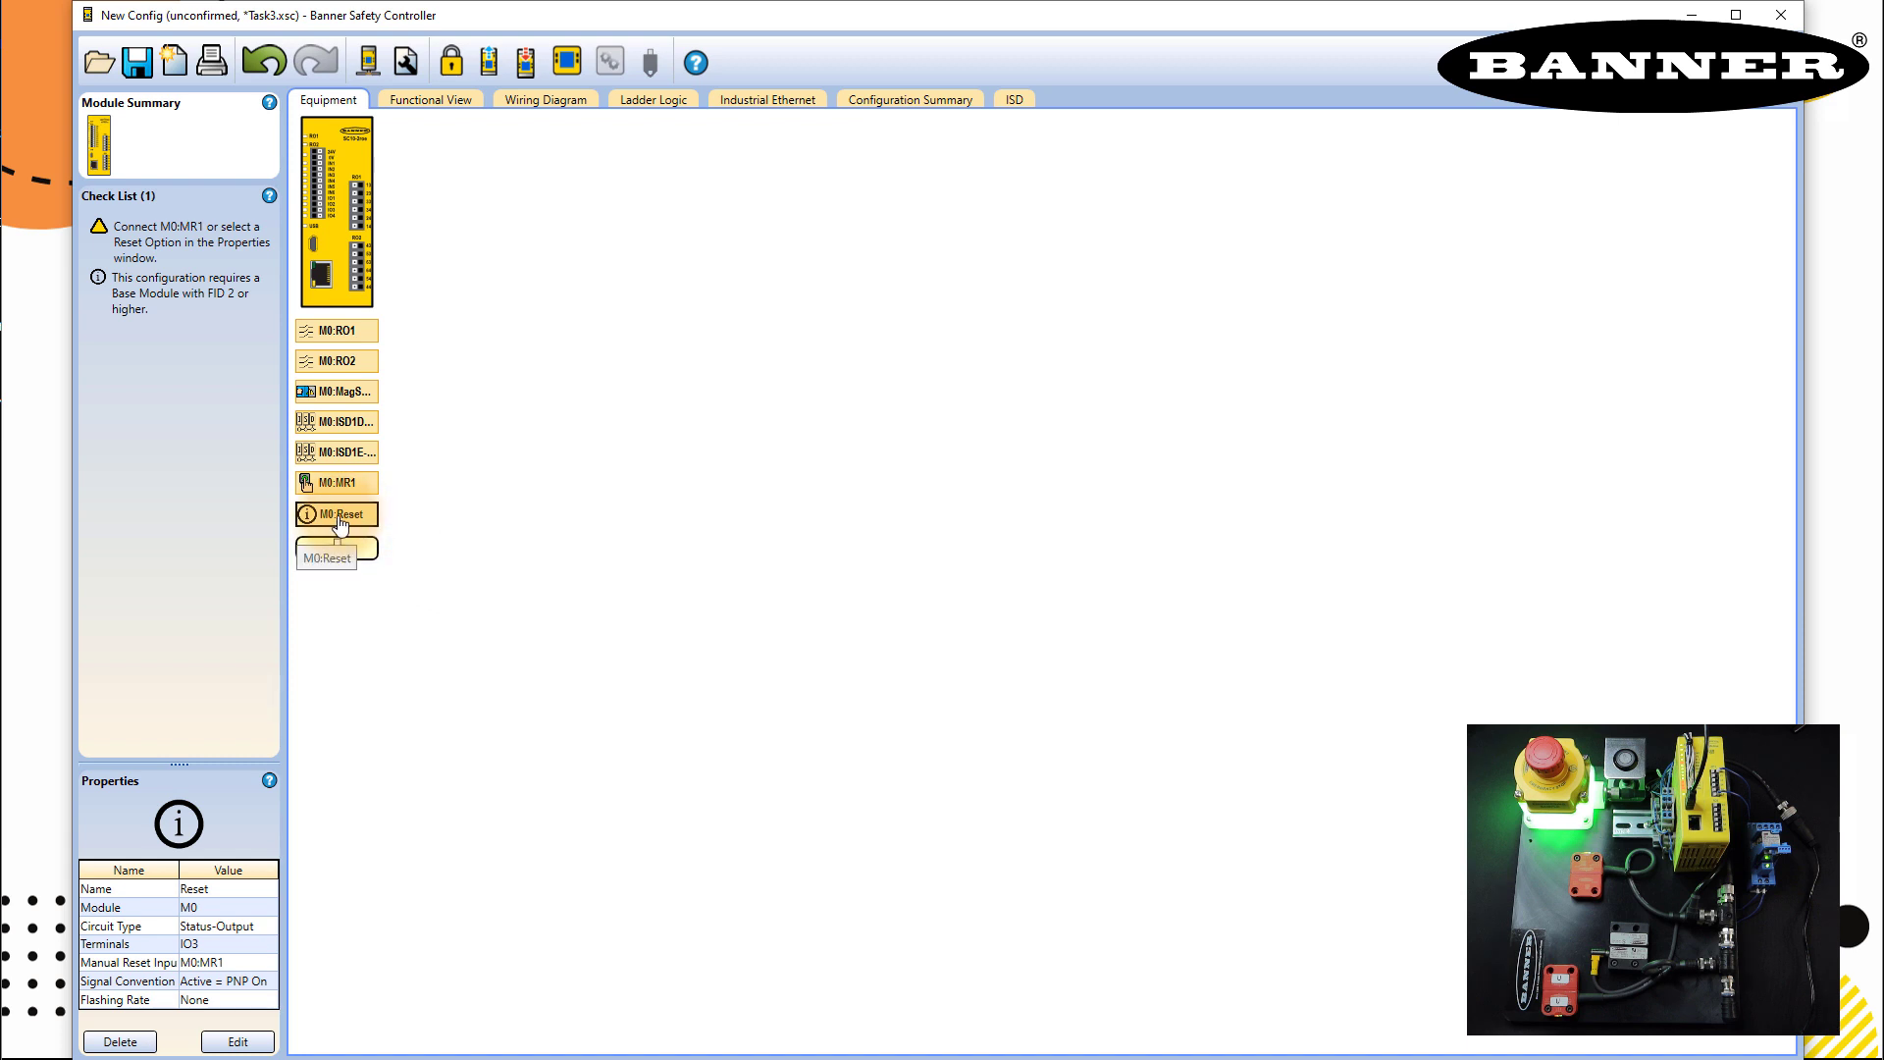
- In the Functional View, add a Latch Reset Block to an empty slot, keeping the name LR1
click(422, 98)
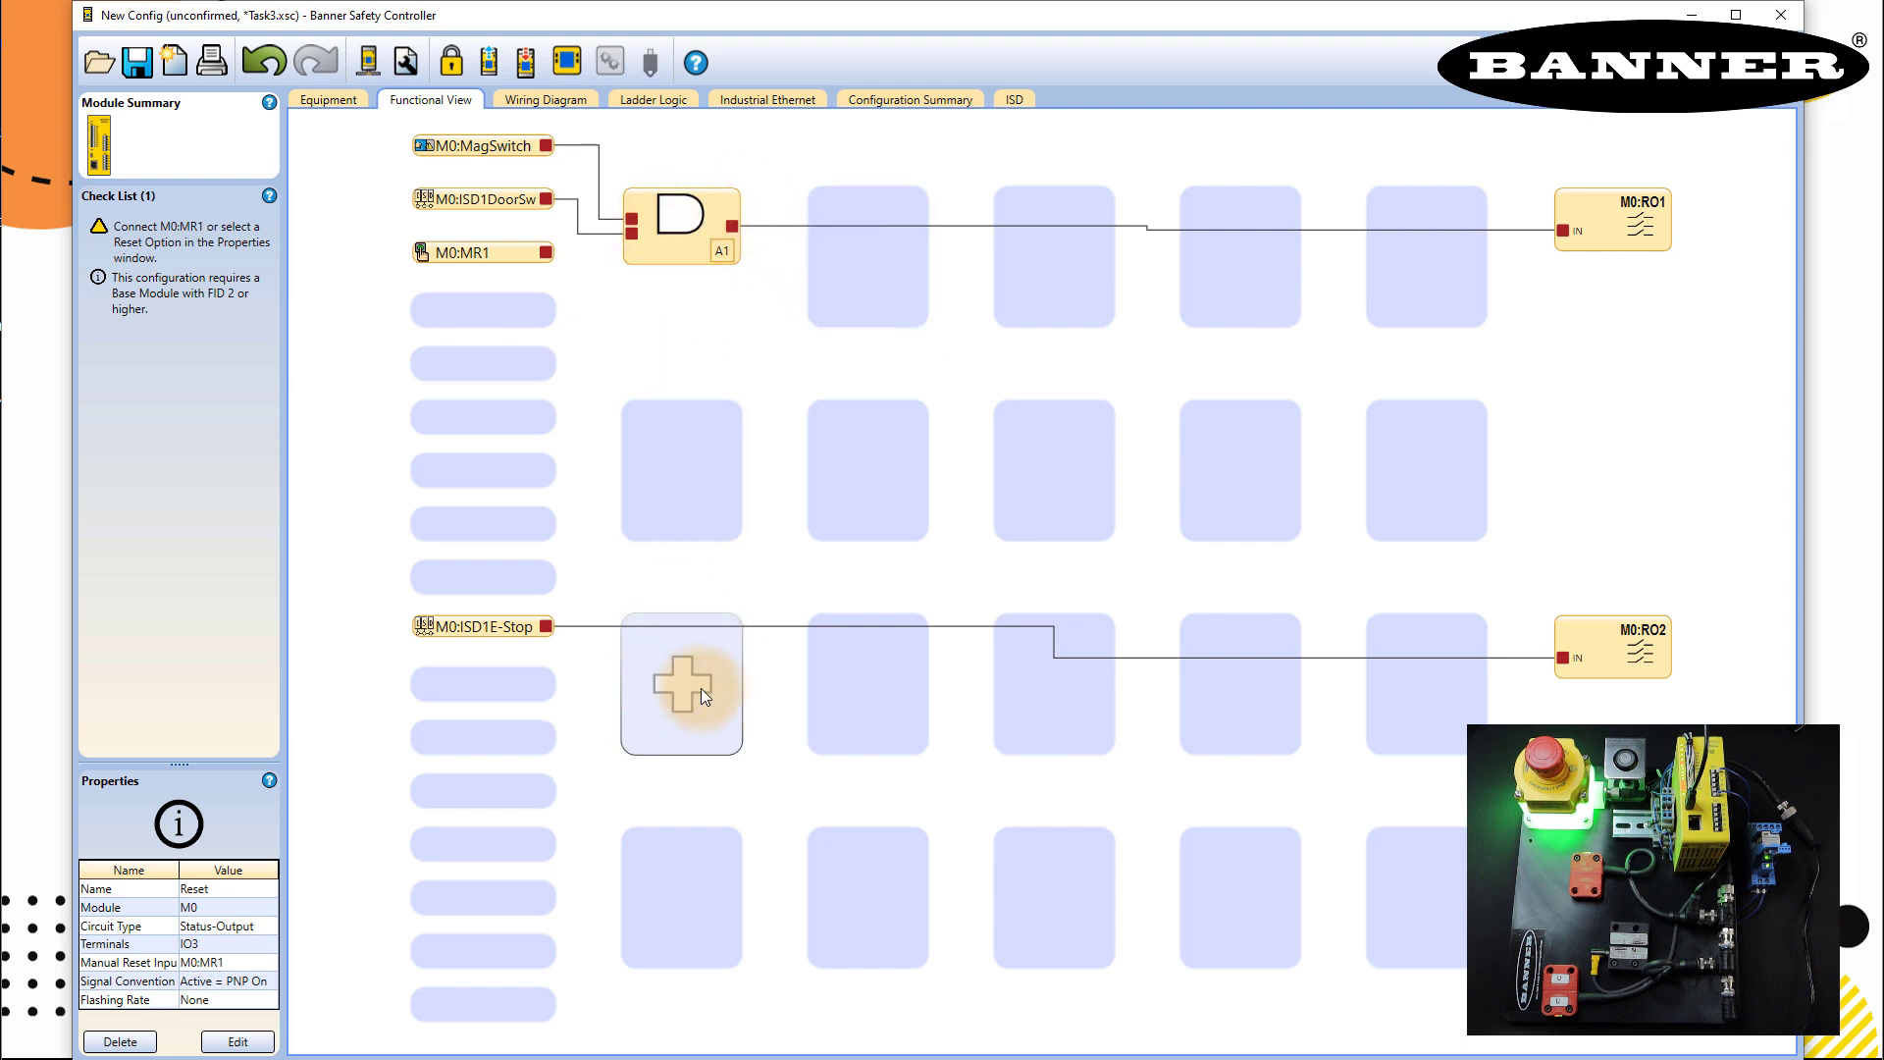
click(870, 299)
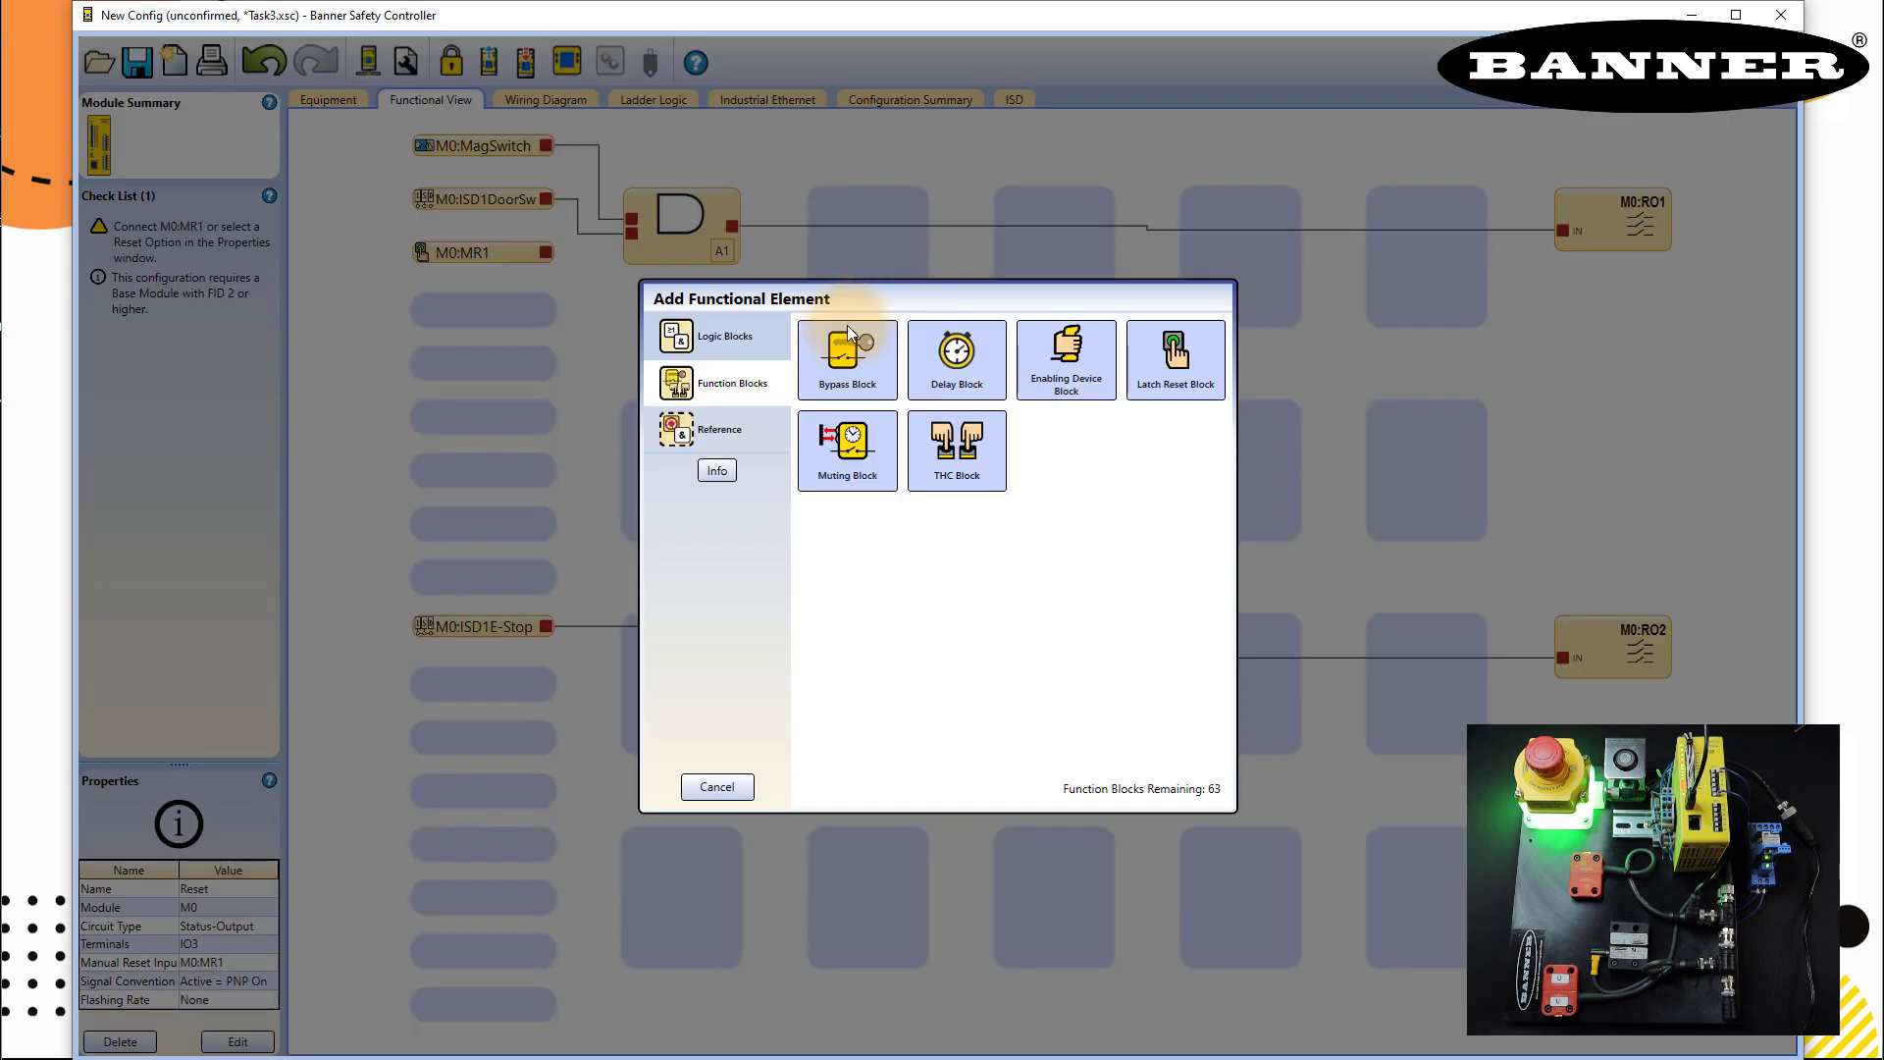
click(740, 351)
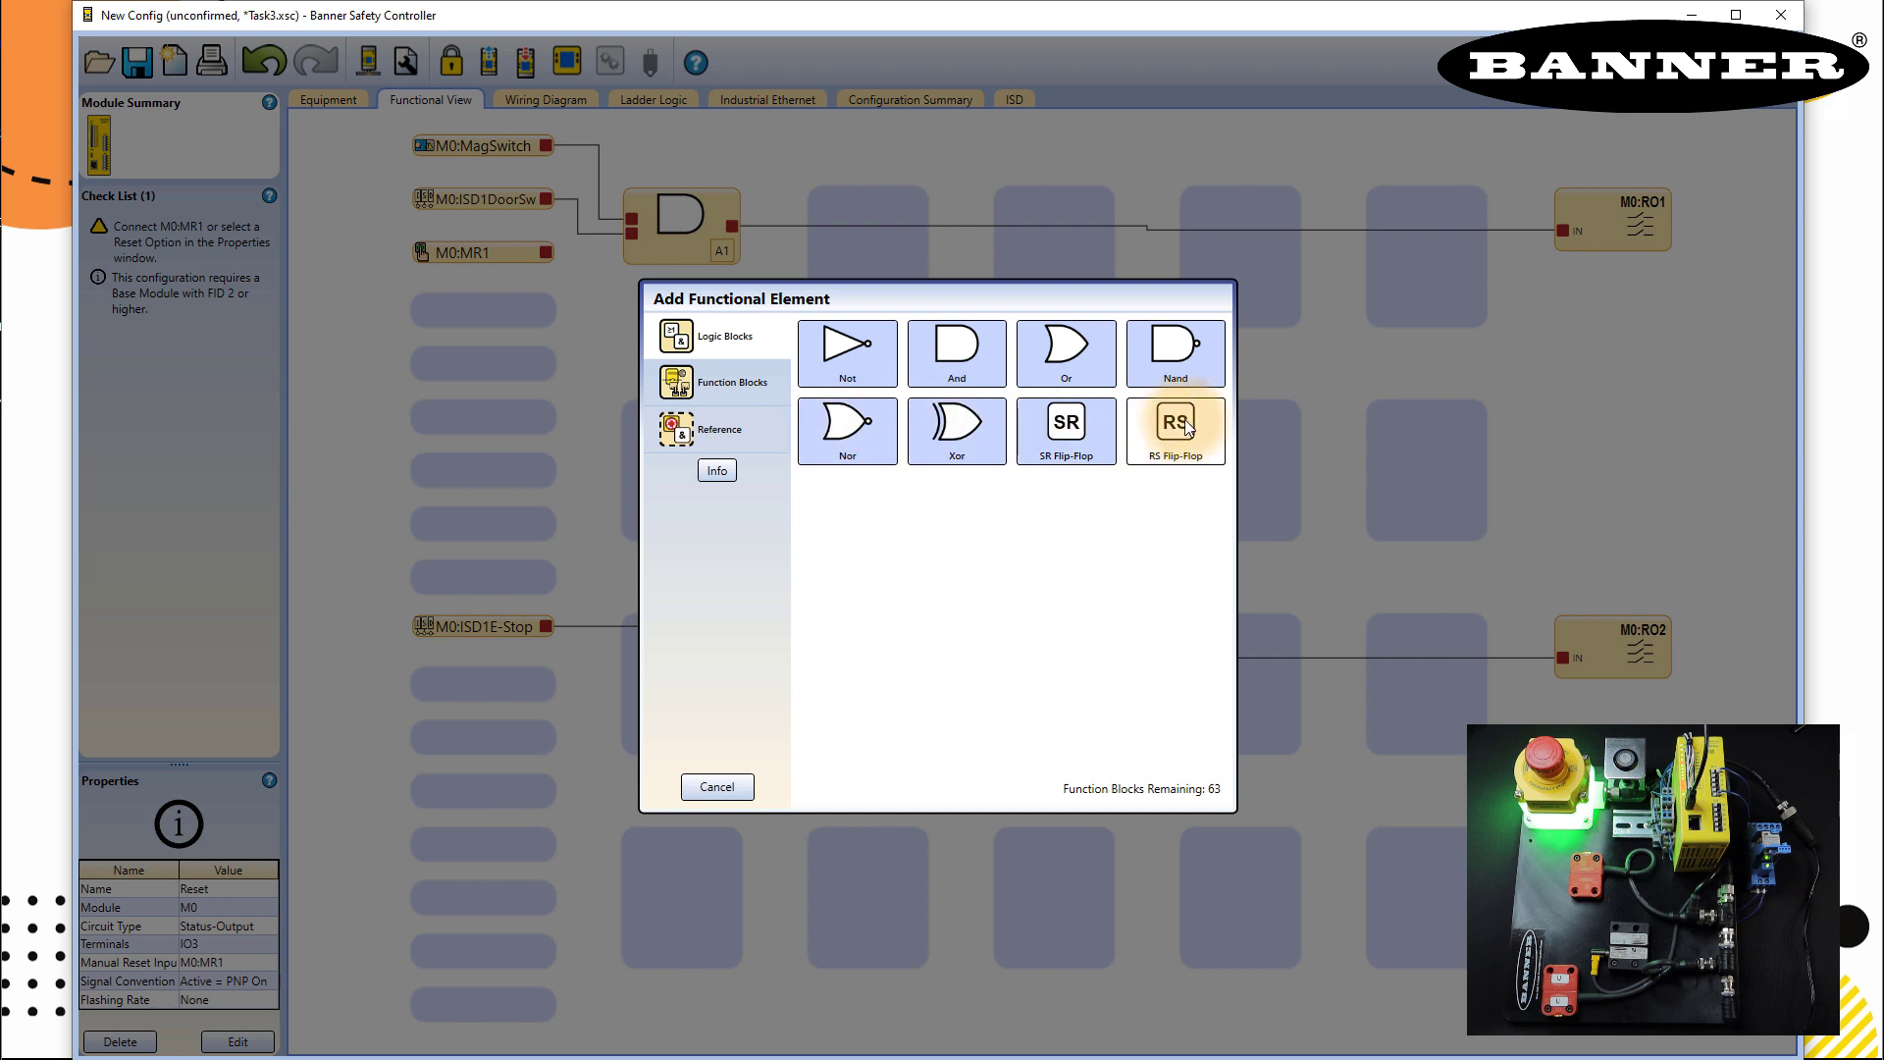
click(722, 382)
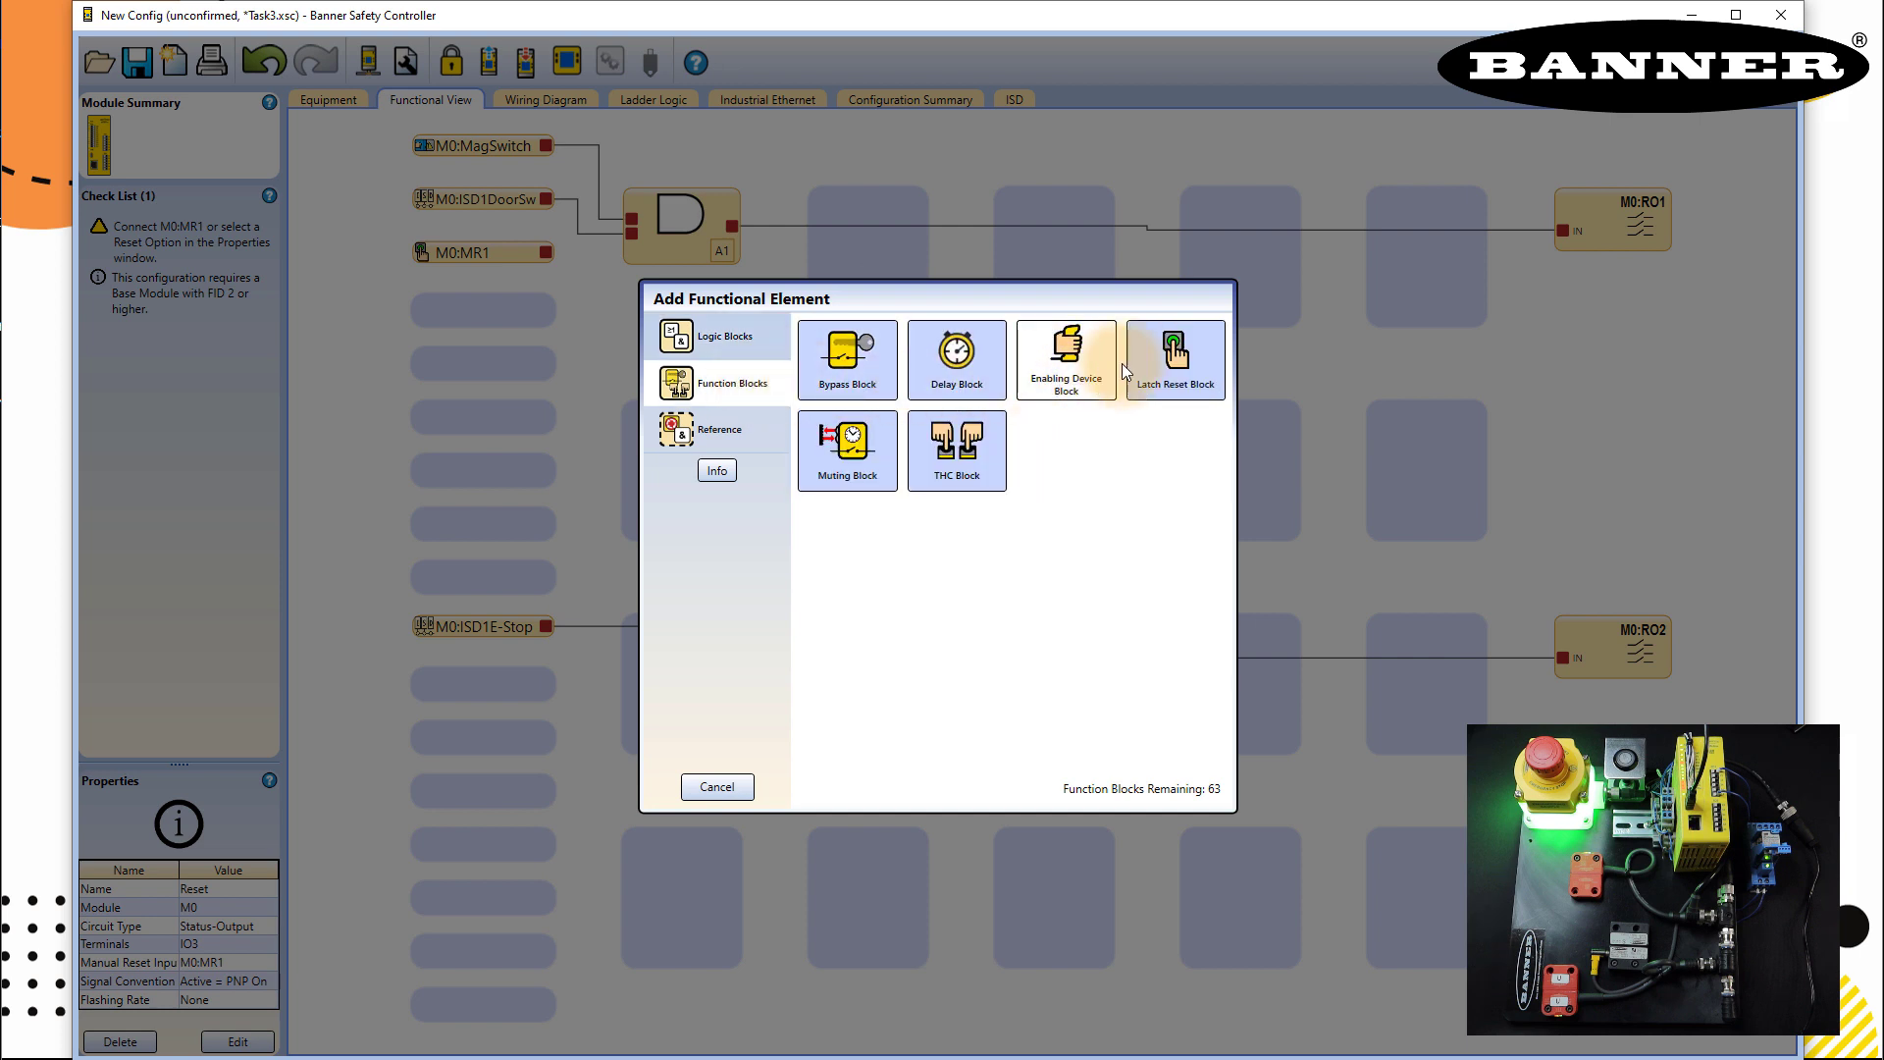
click(1180, 366)
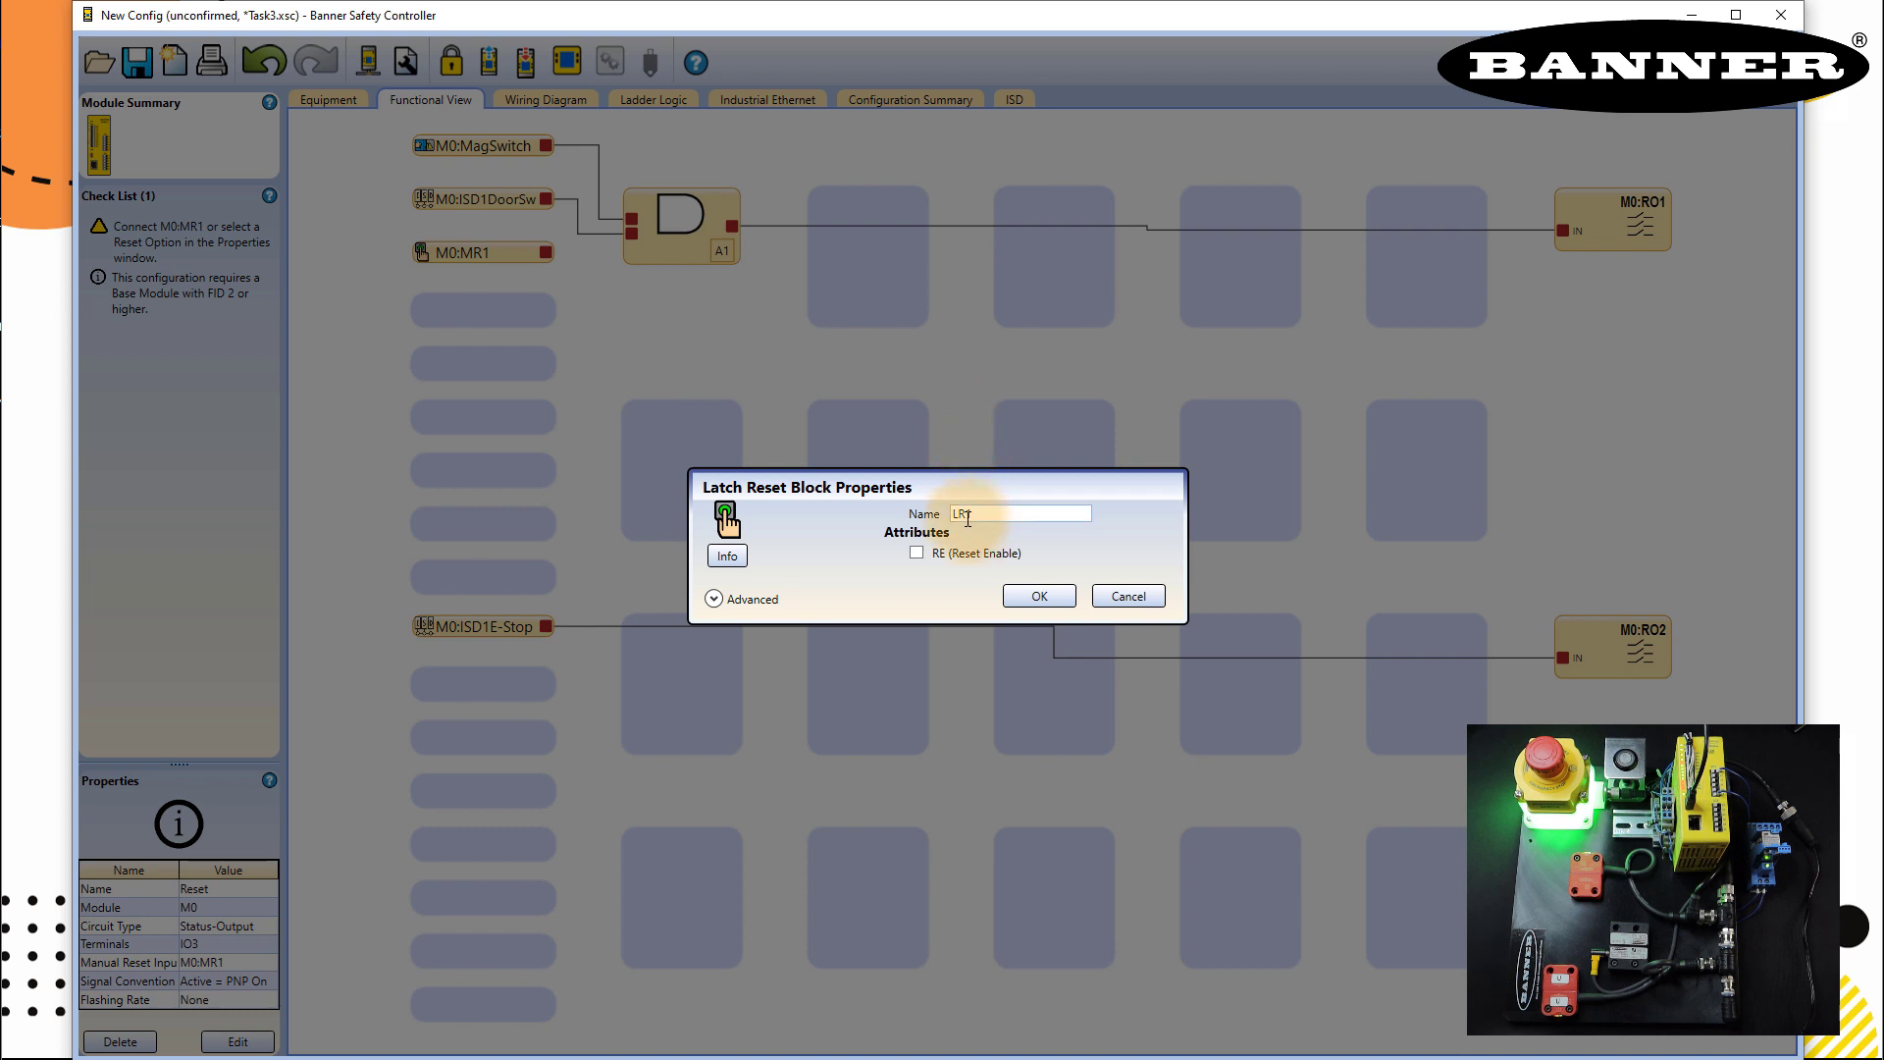
- Place LR1, reroute A1 through it to M0:RO1, and connect M0:MR1 as its reset
click(1050, 599)
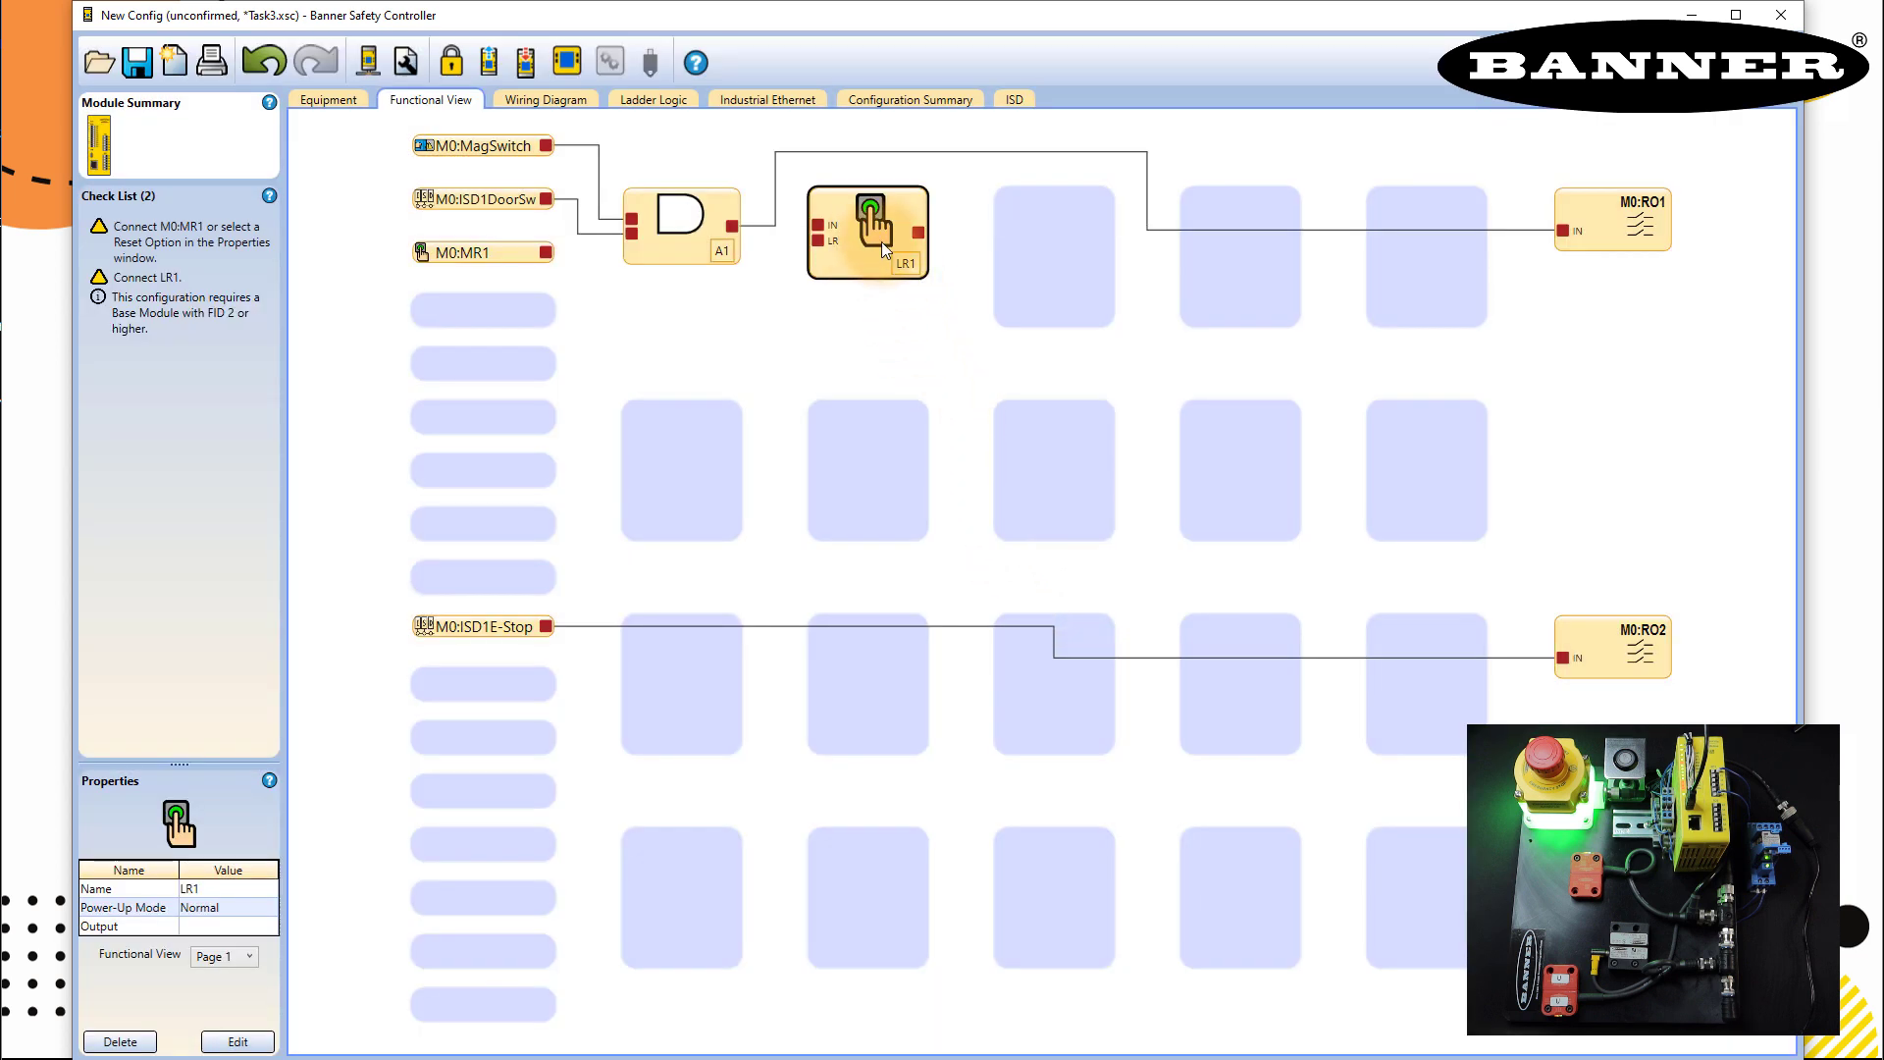
click(1078, 153)
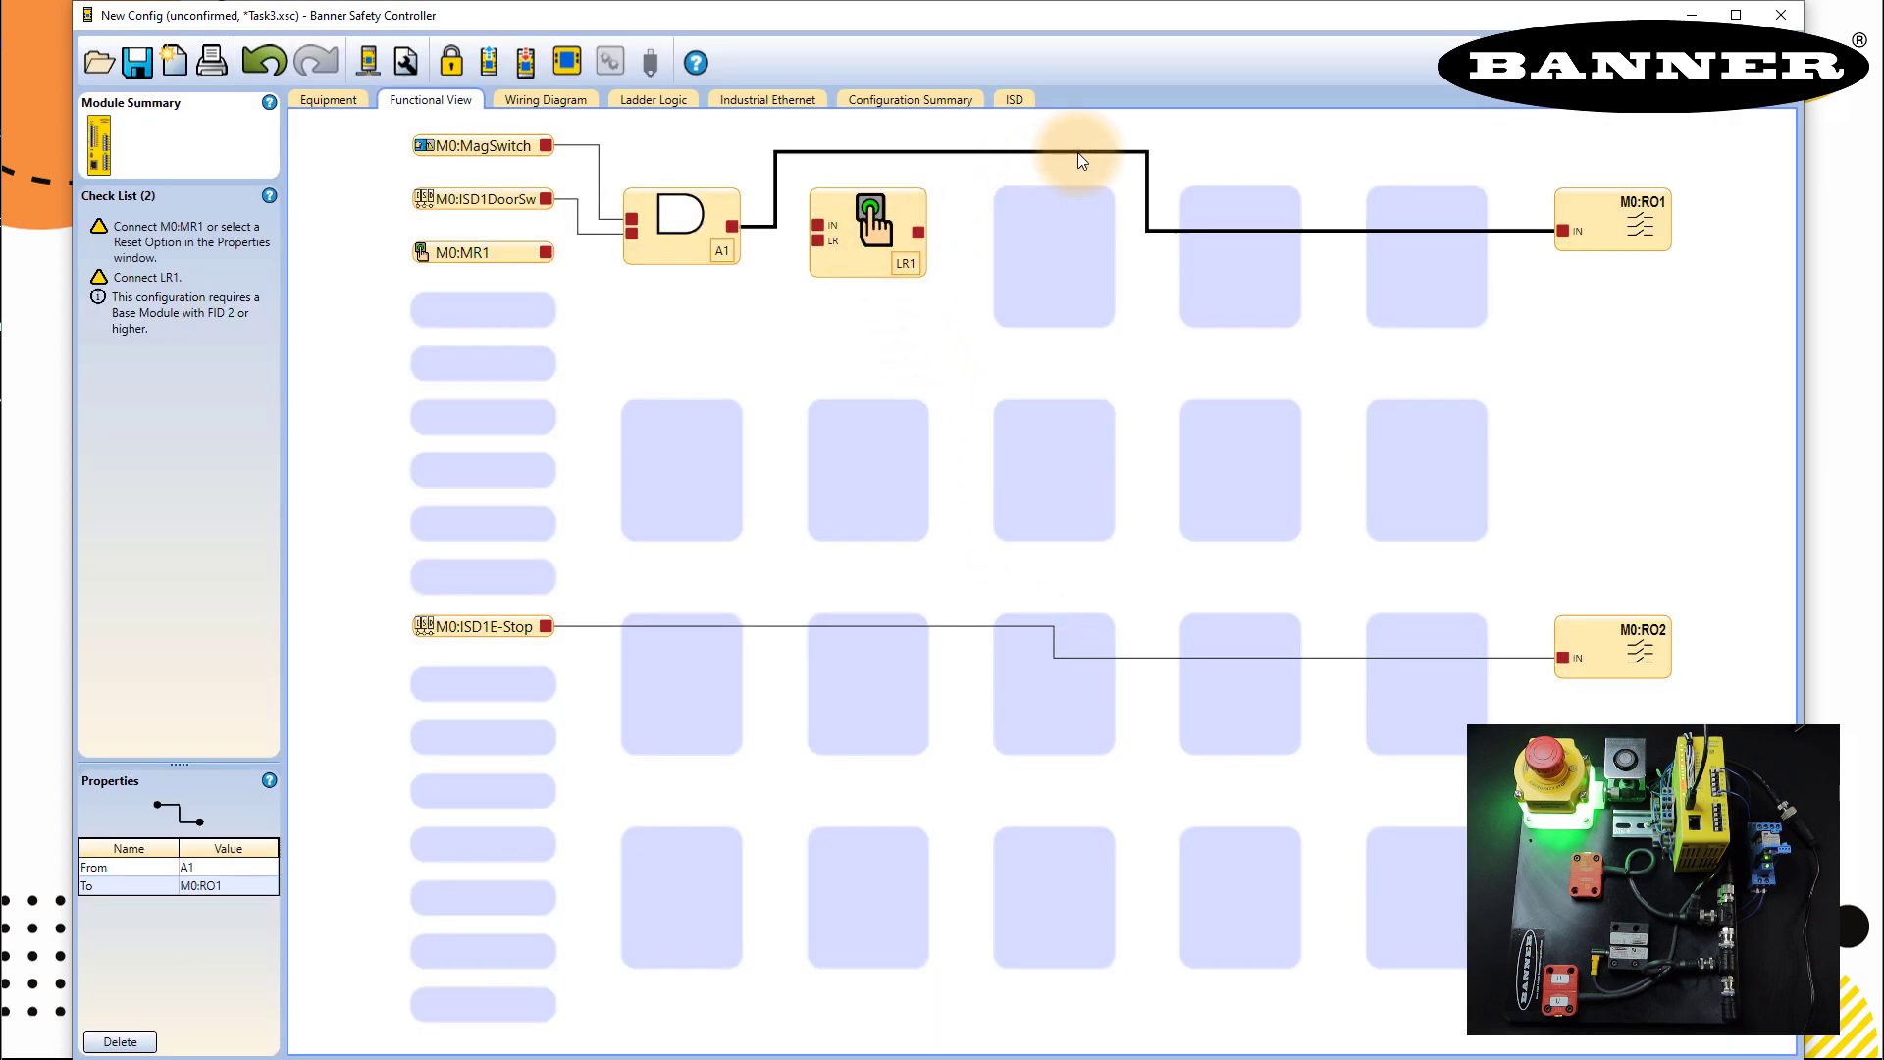
key(Delete)
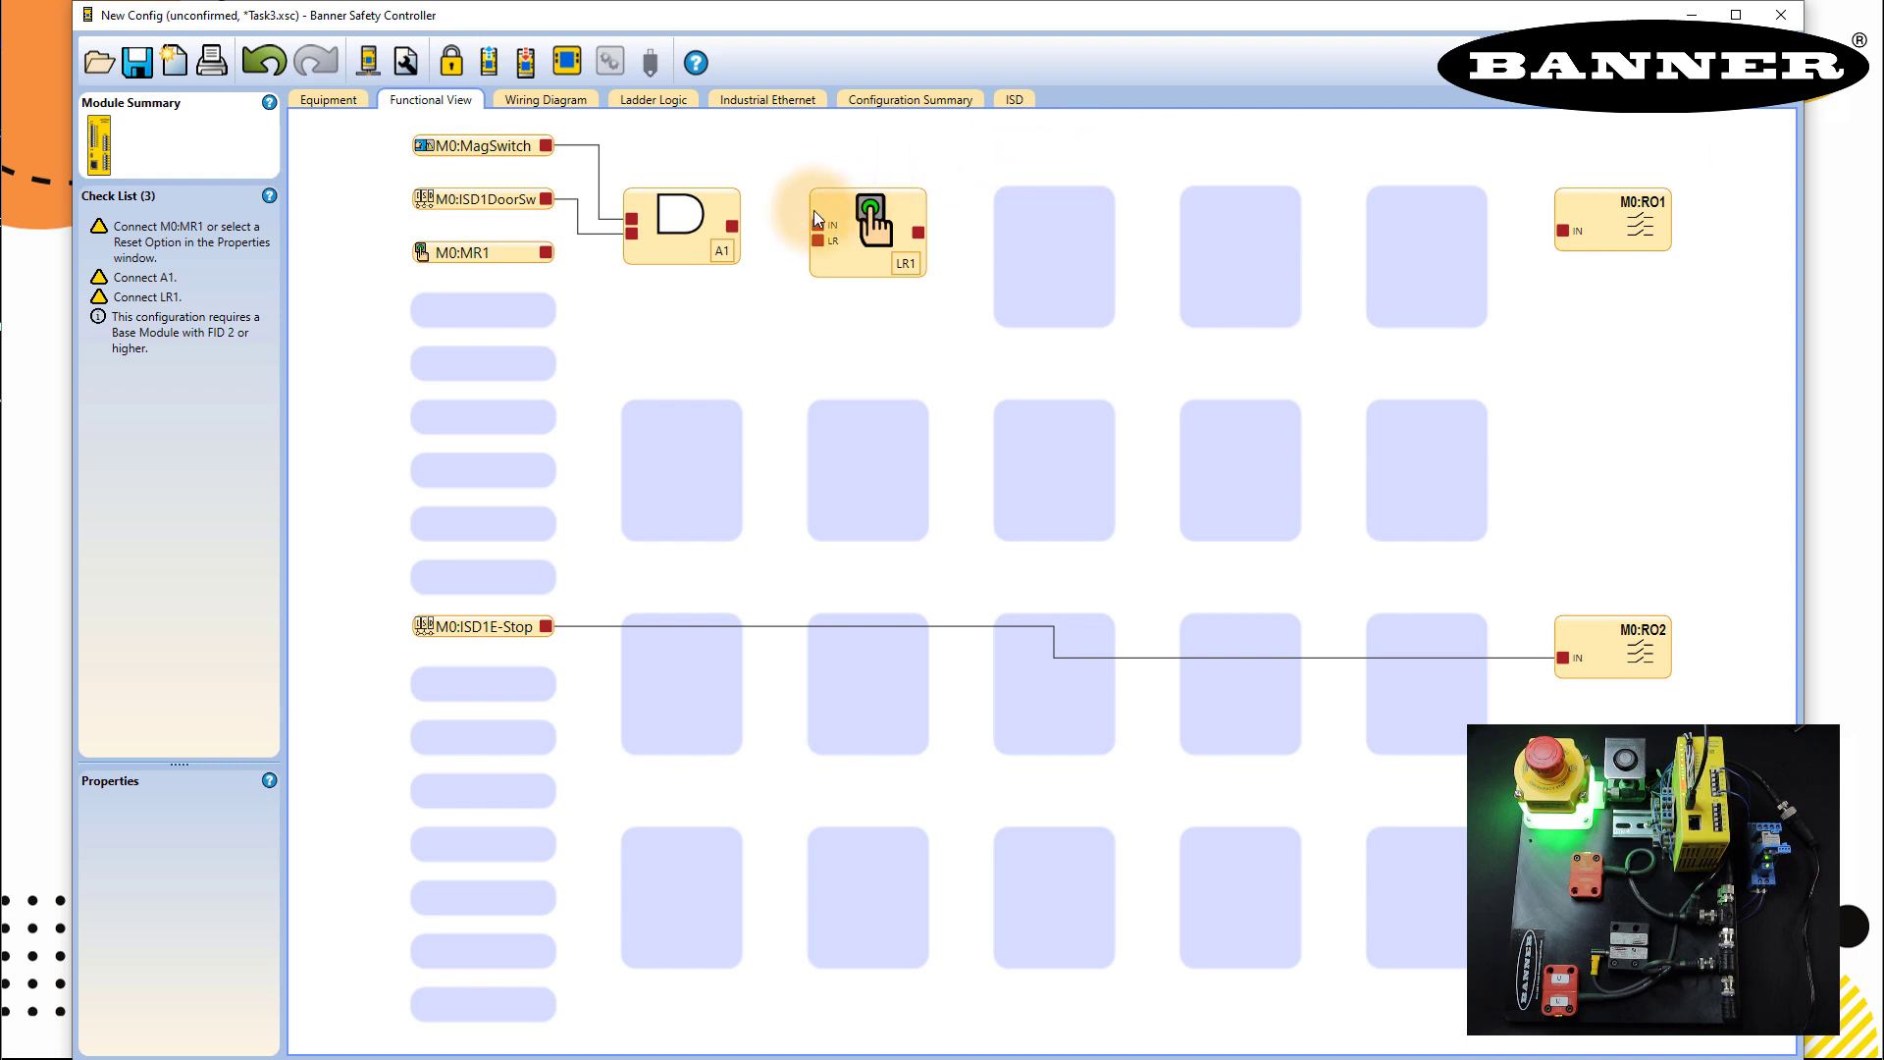
drag(733, 228, 812, 235)
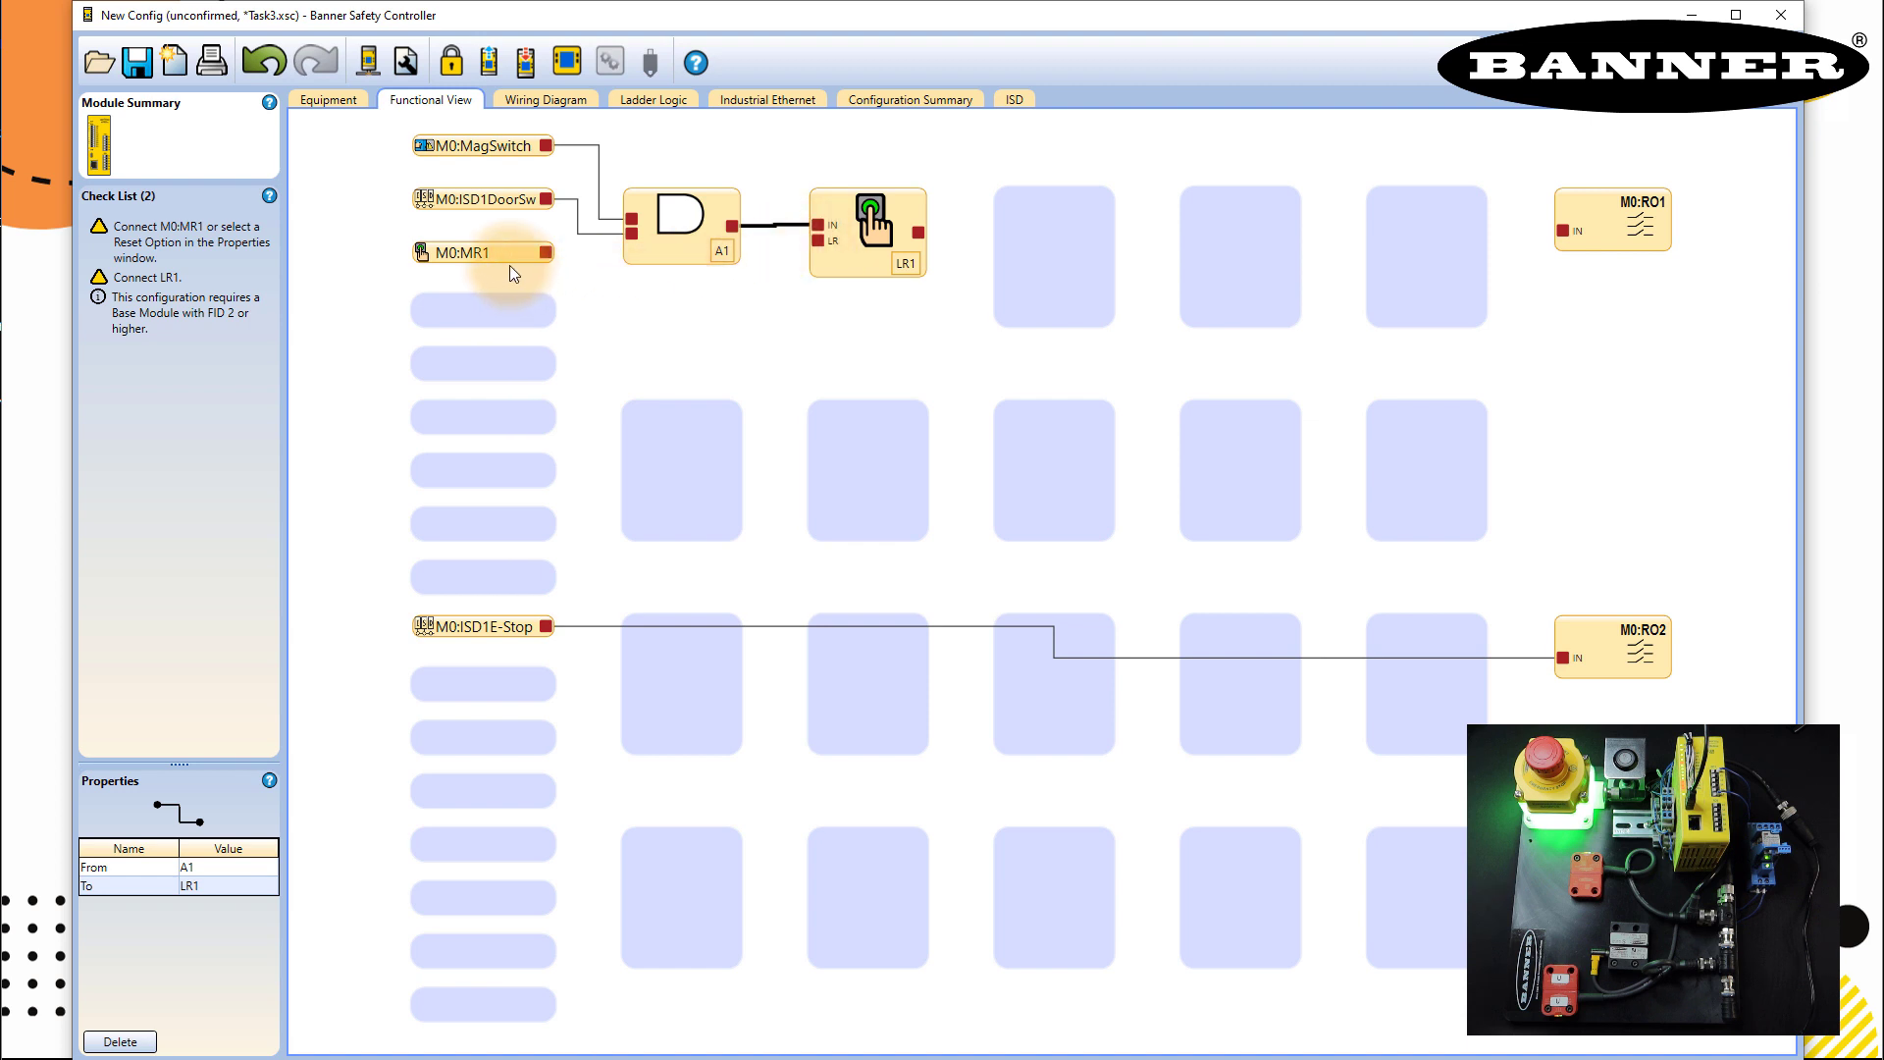
drag(509, 265, 816, 241)
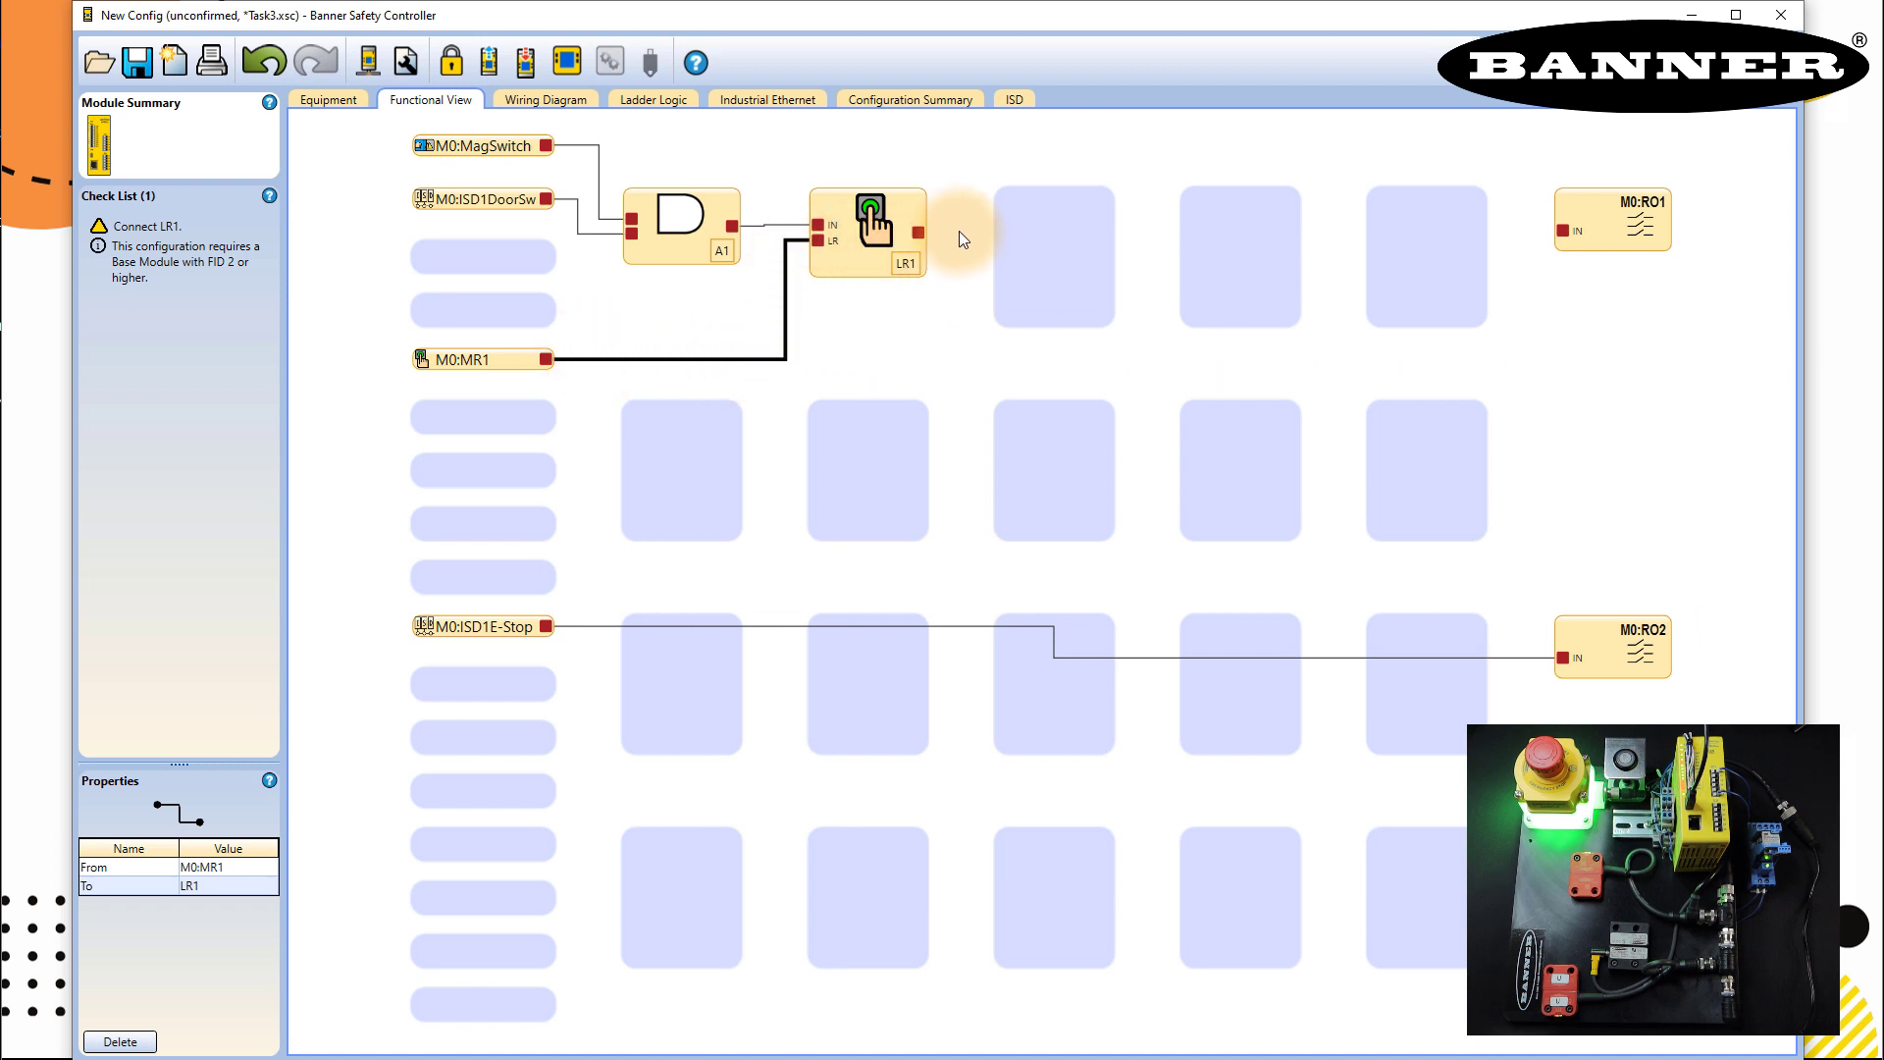
drag(915, 234, 1564, 233)
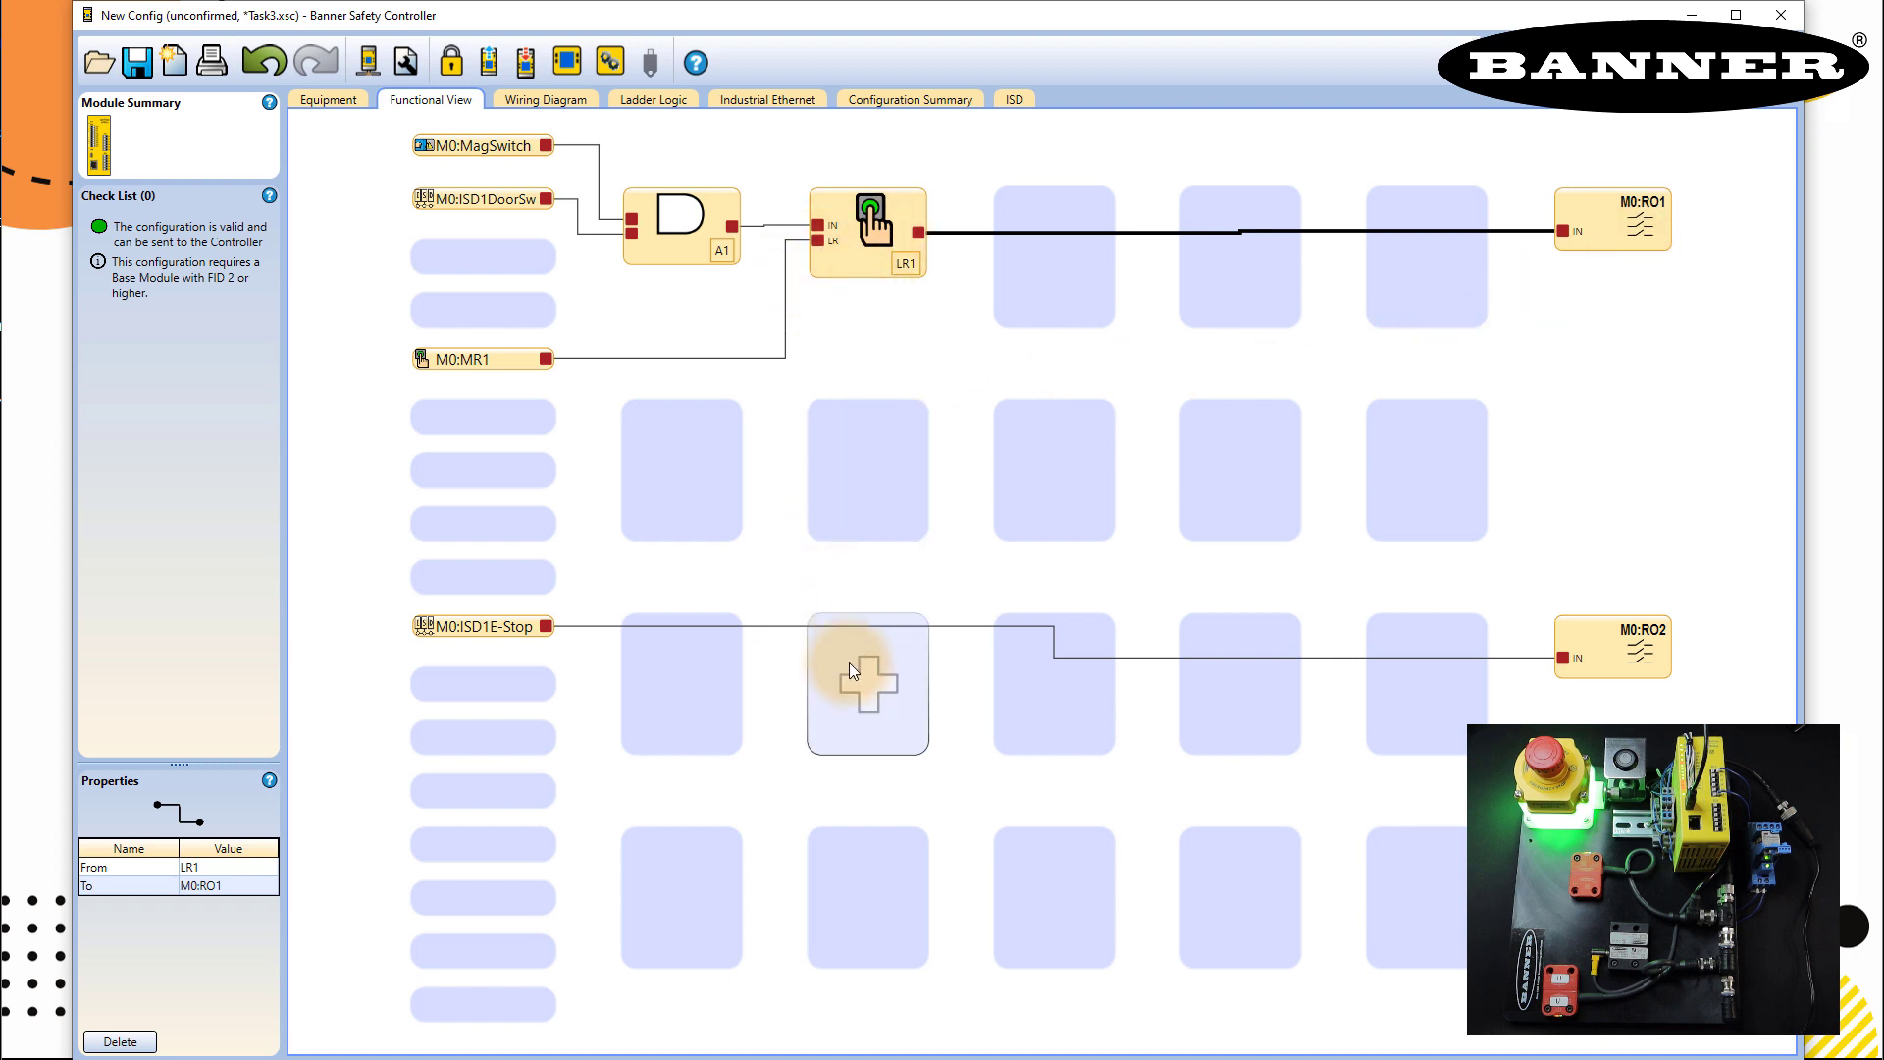
- Add a second Latch Reset Block named LR2
click(864, 683)
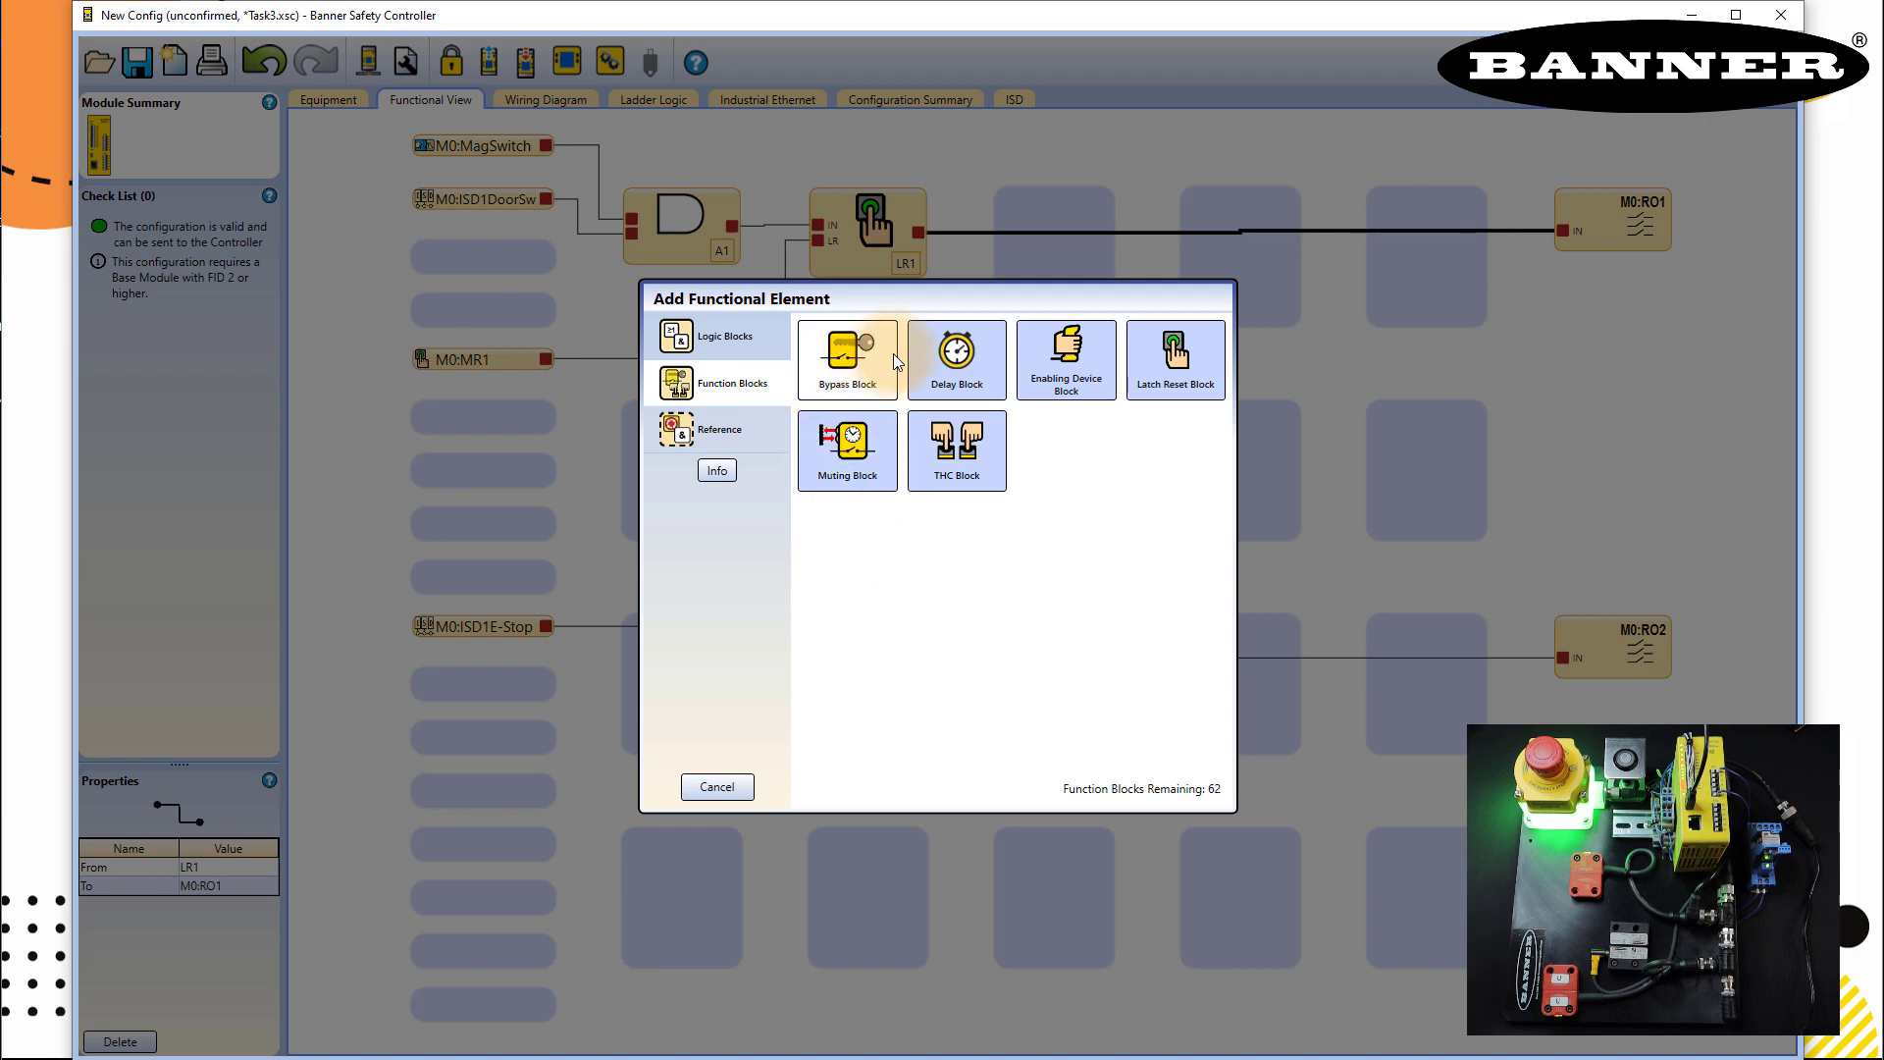
click(1172, 355)
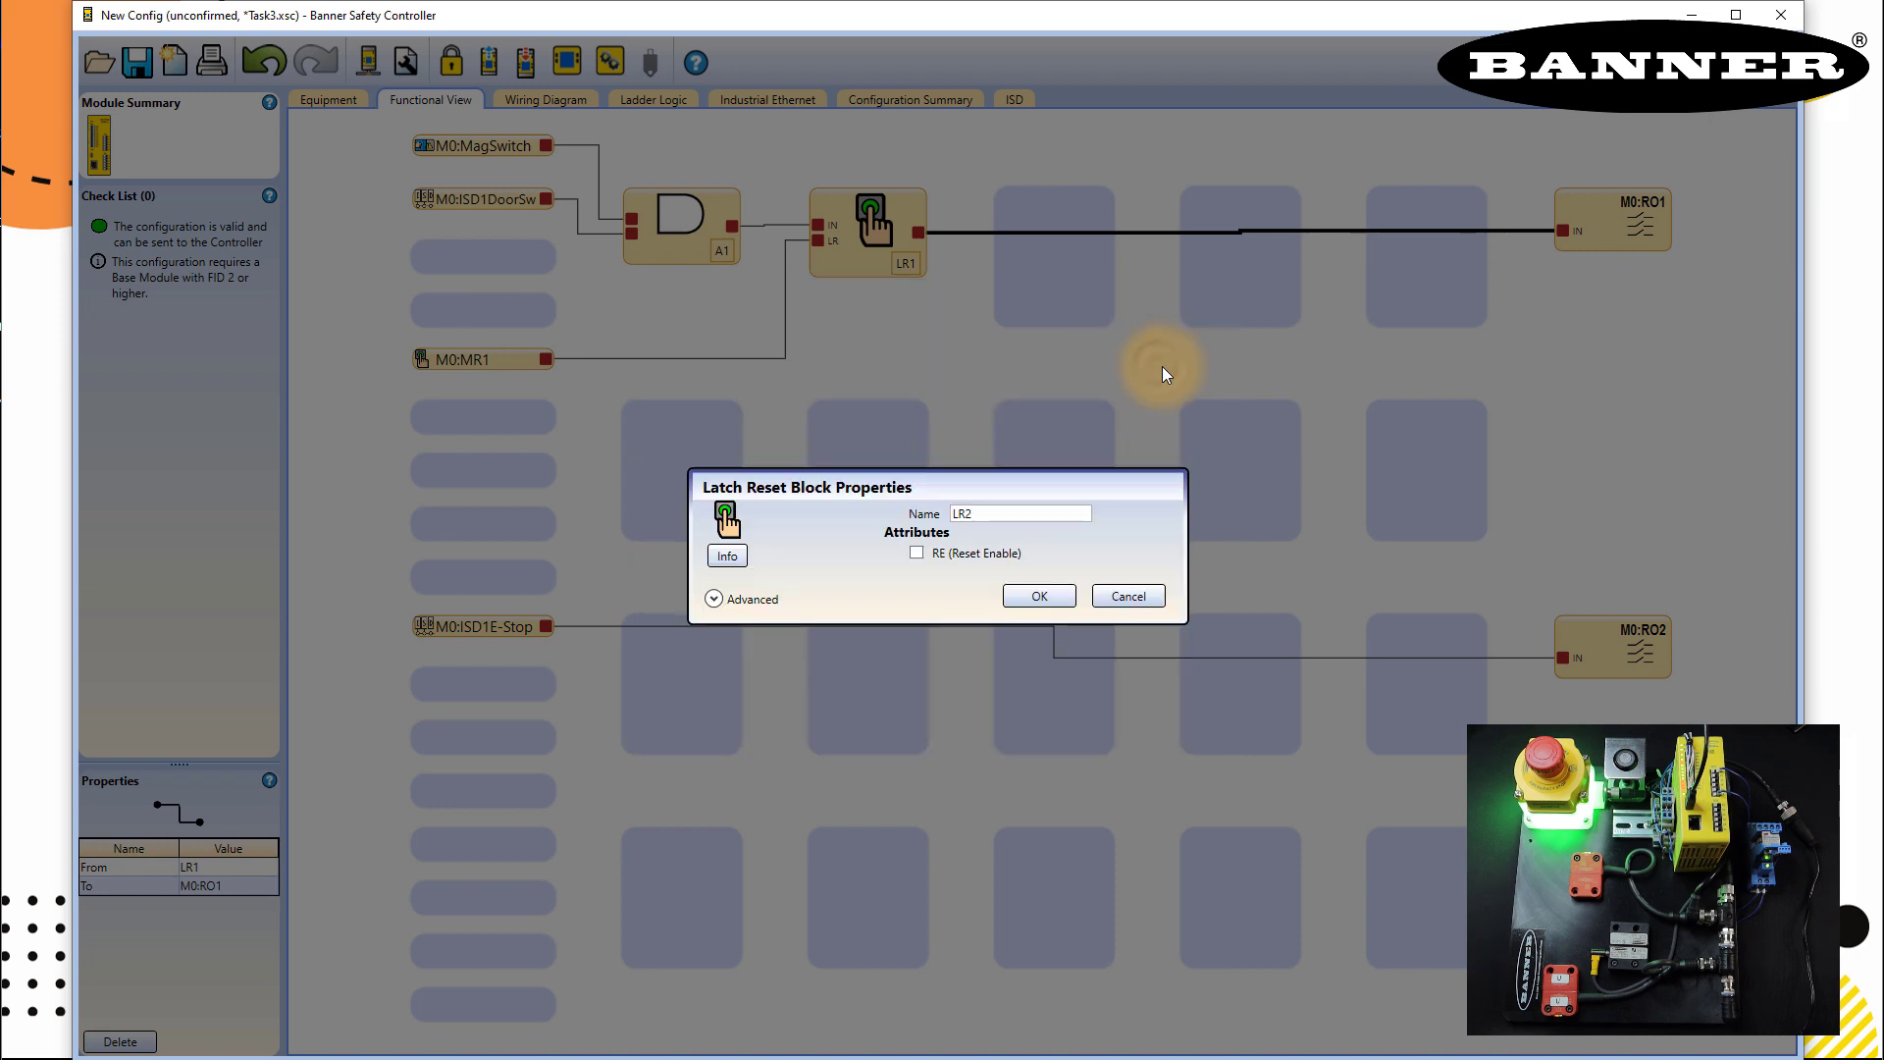
click(1008, 596)
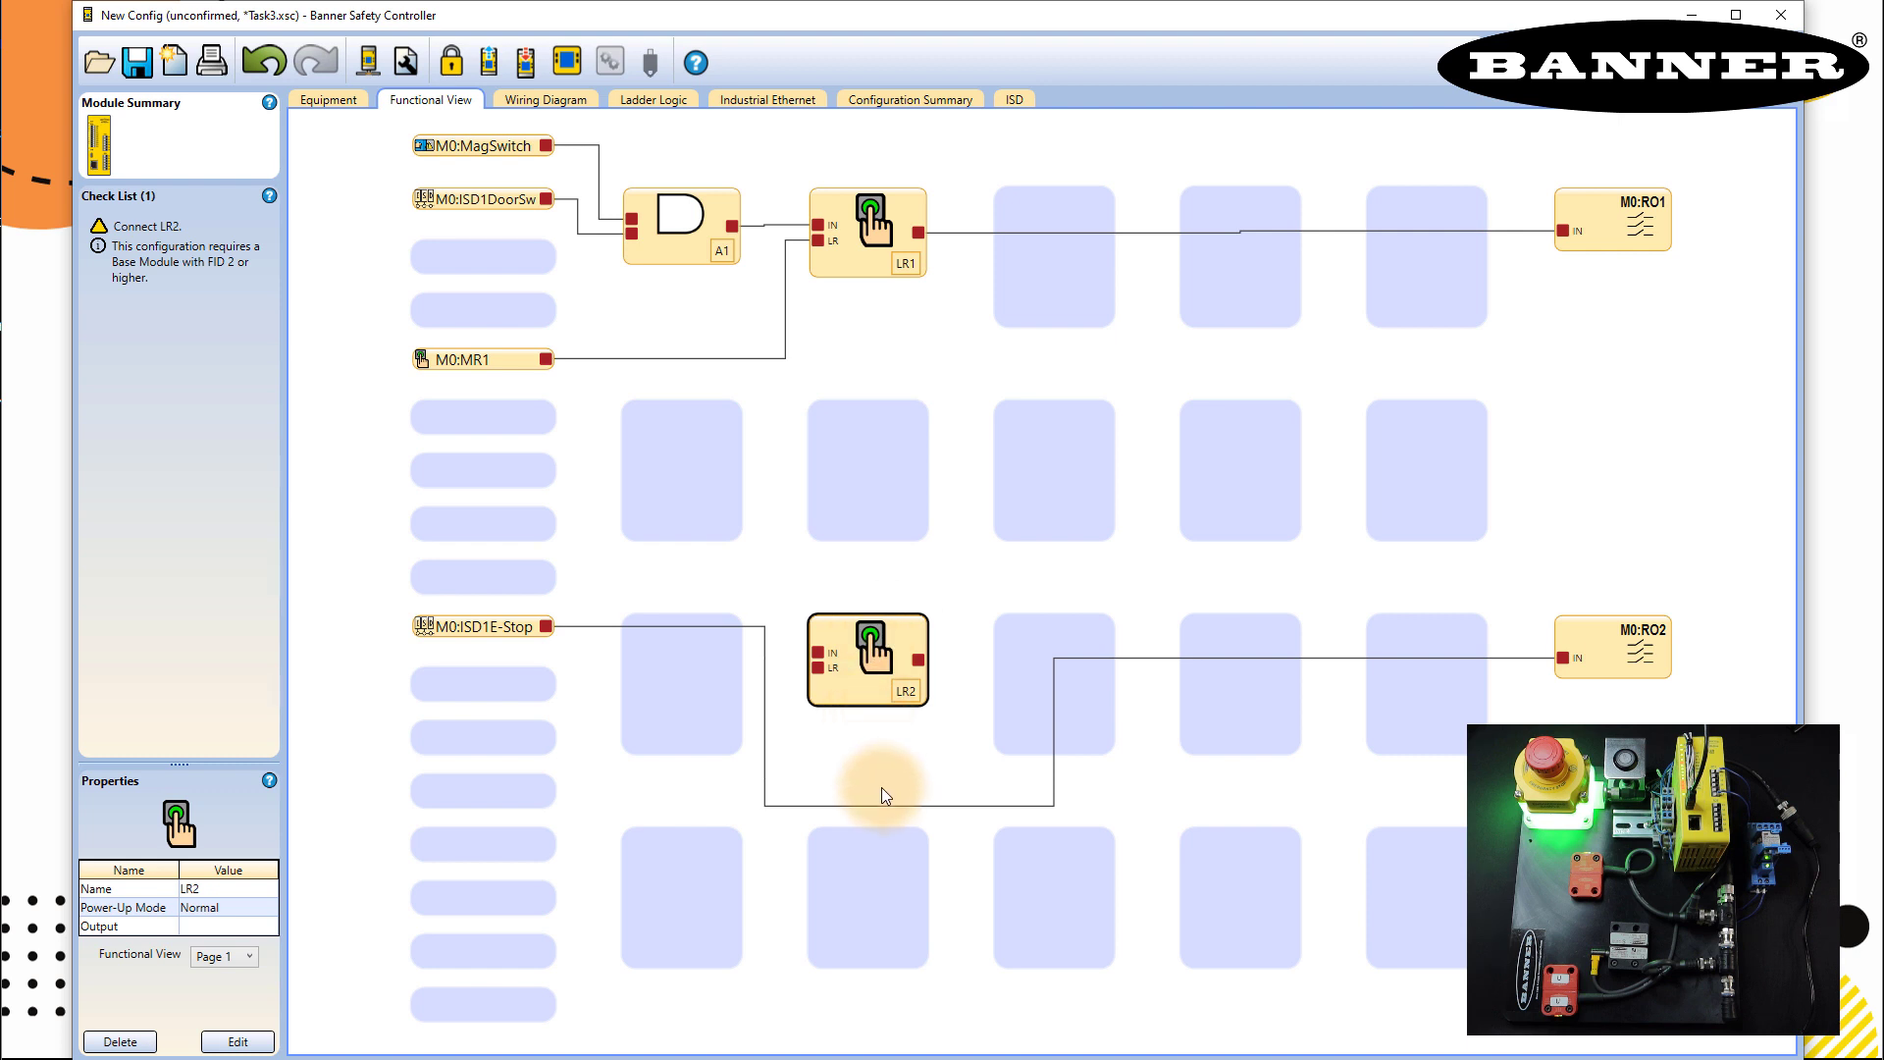
- Replace the E-Stop–RO2 wire: connect M0:ISD1E-Stop to LR2's input and M0:MR1 to its reset
click(911, 804)
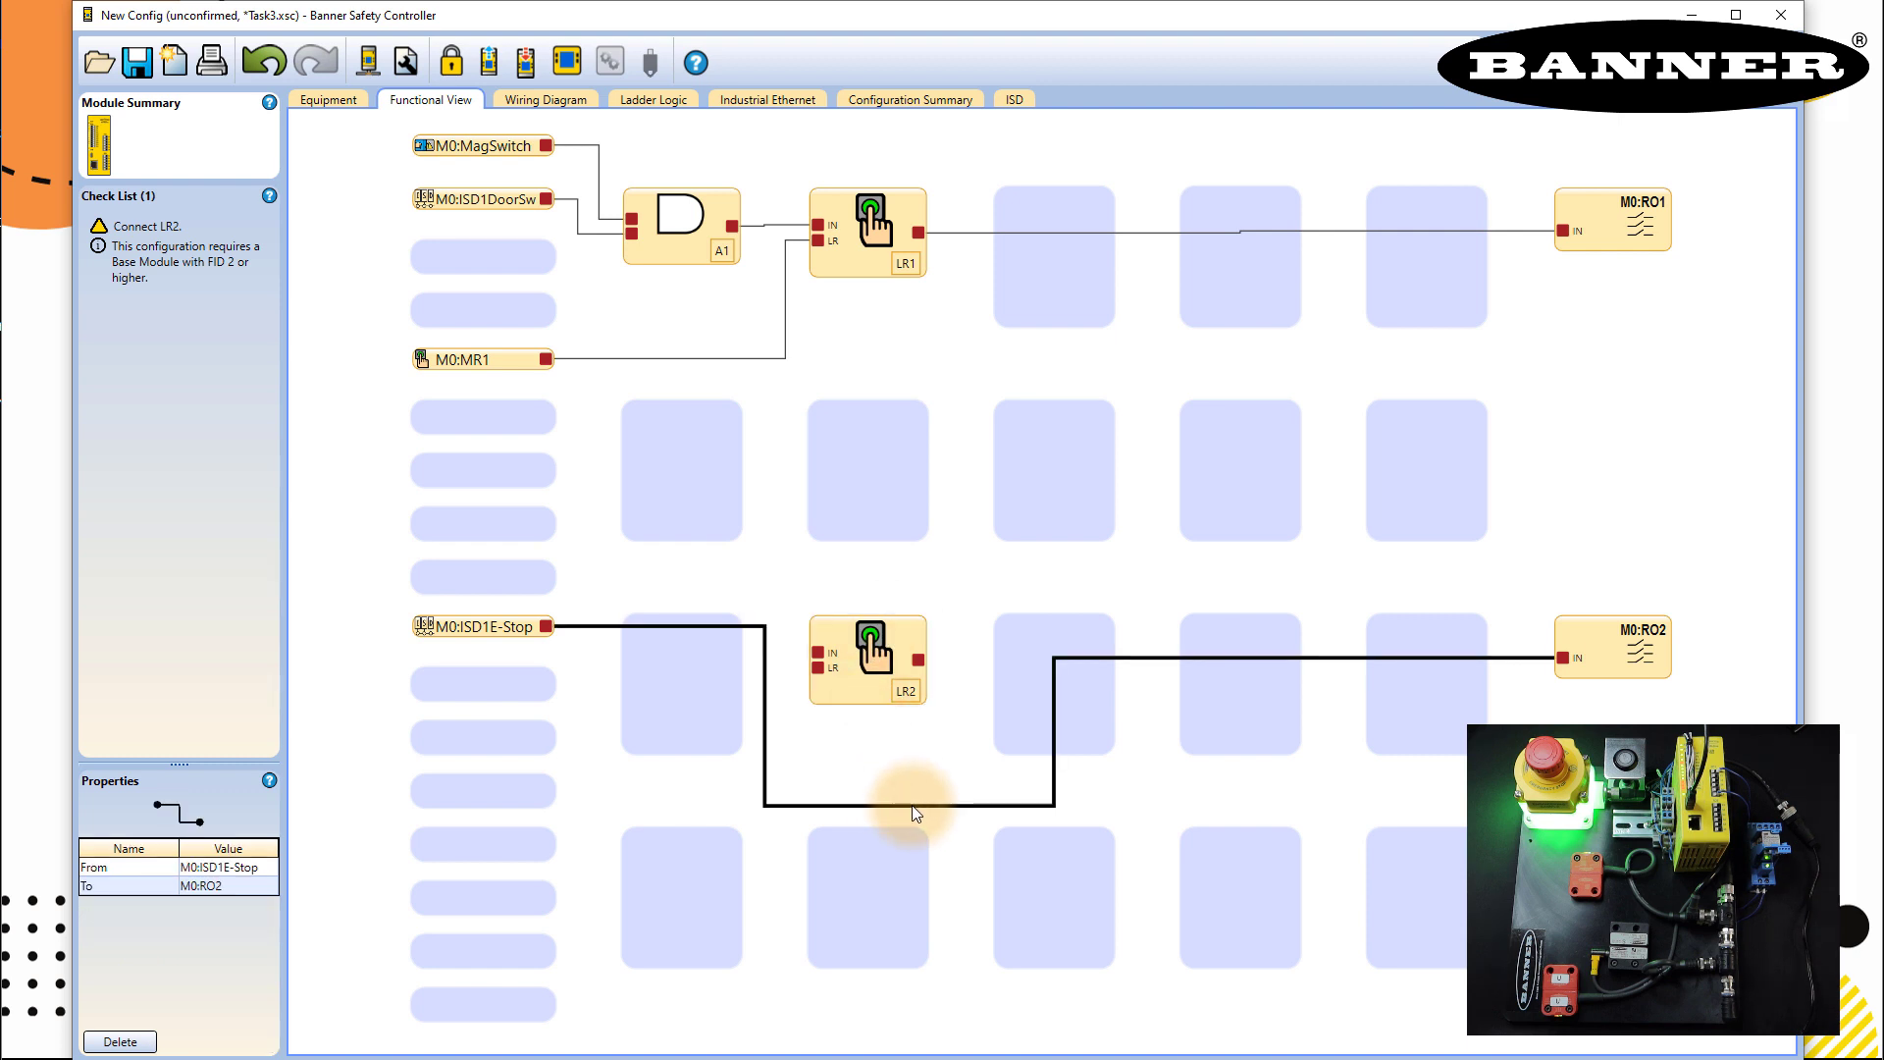
key(Delete)
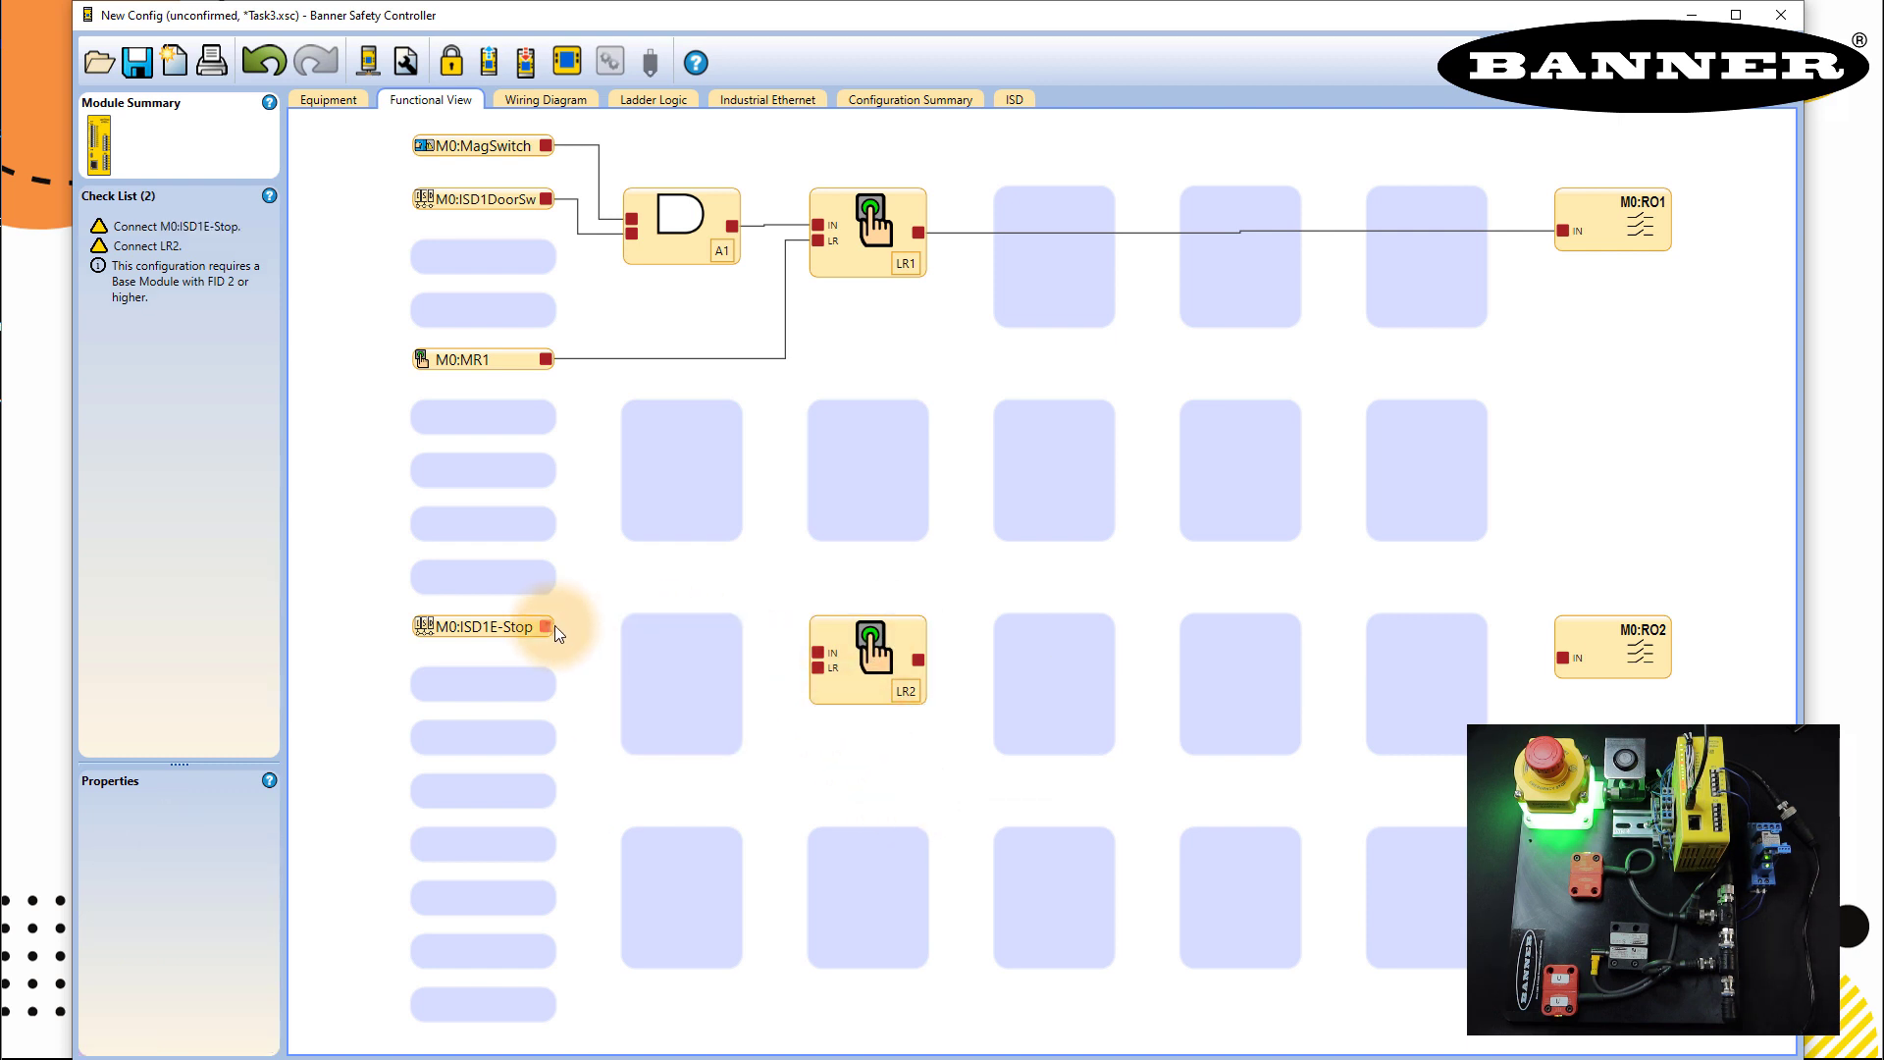
drag(555, 626, 818, 653)
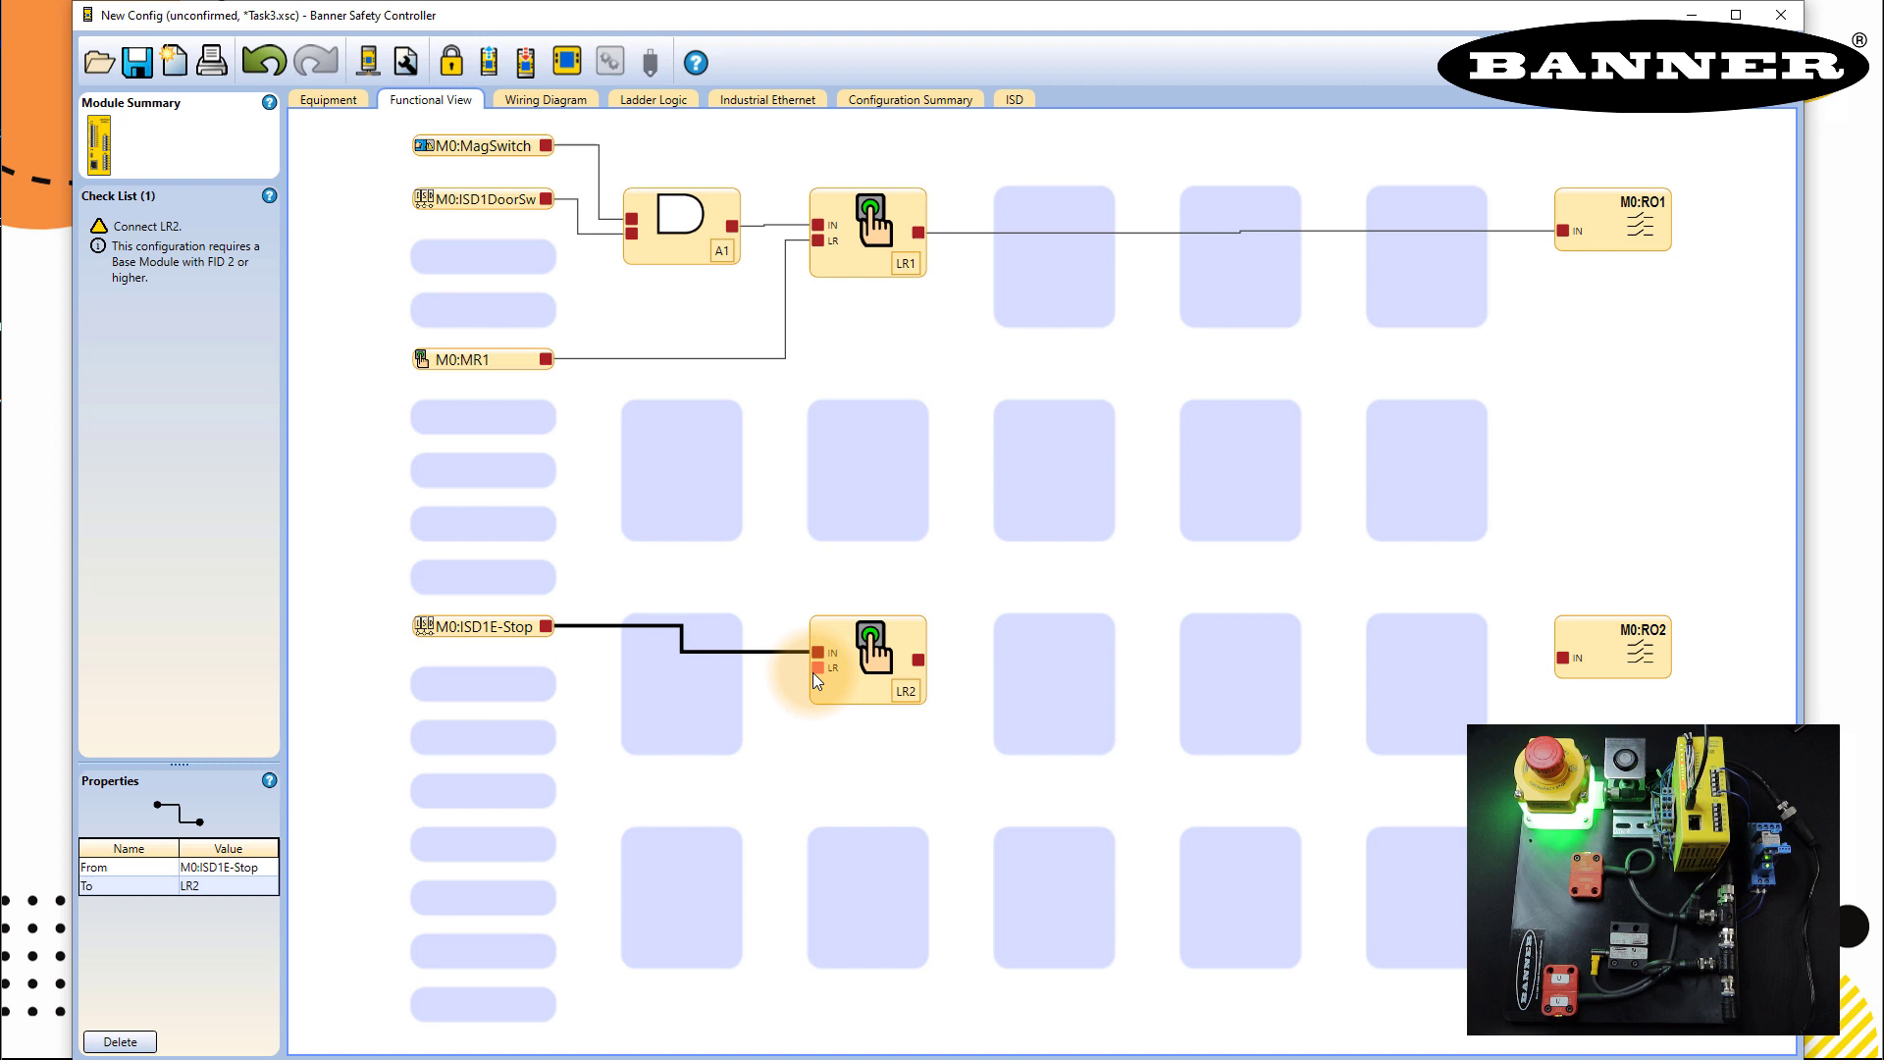
click(546, 359)
drag(545, 359, 816, 670)
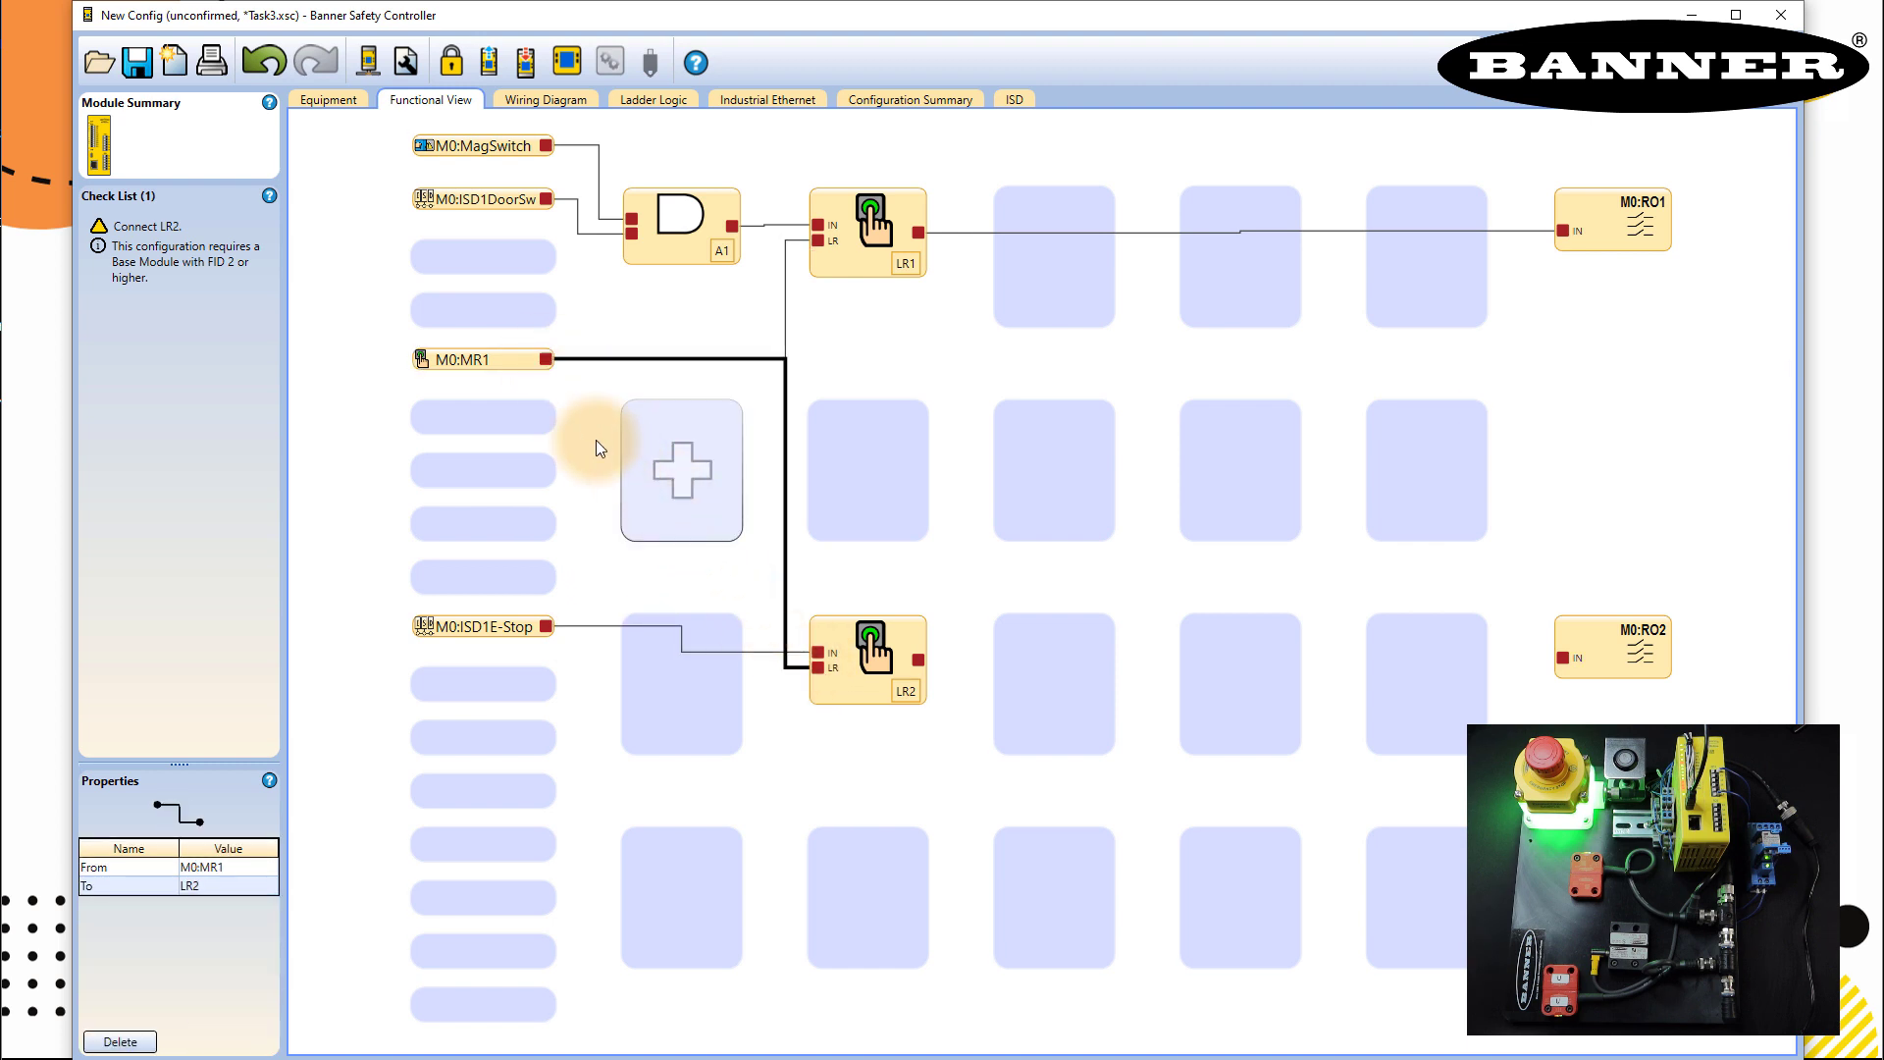
click(839, 267)
click(850, 687)
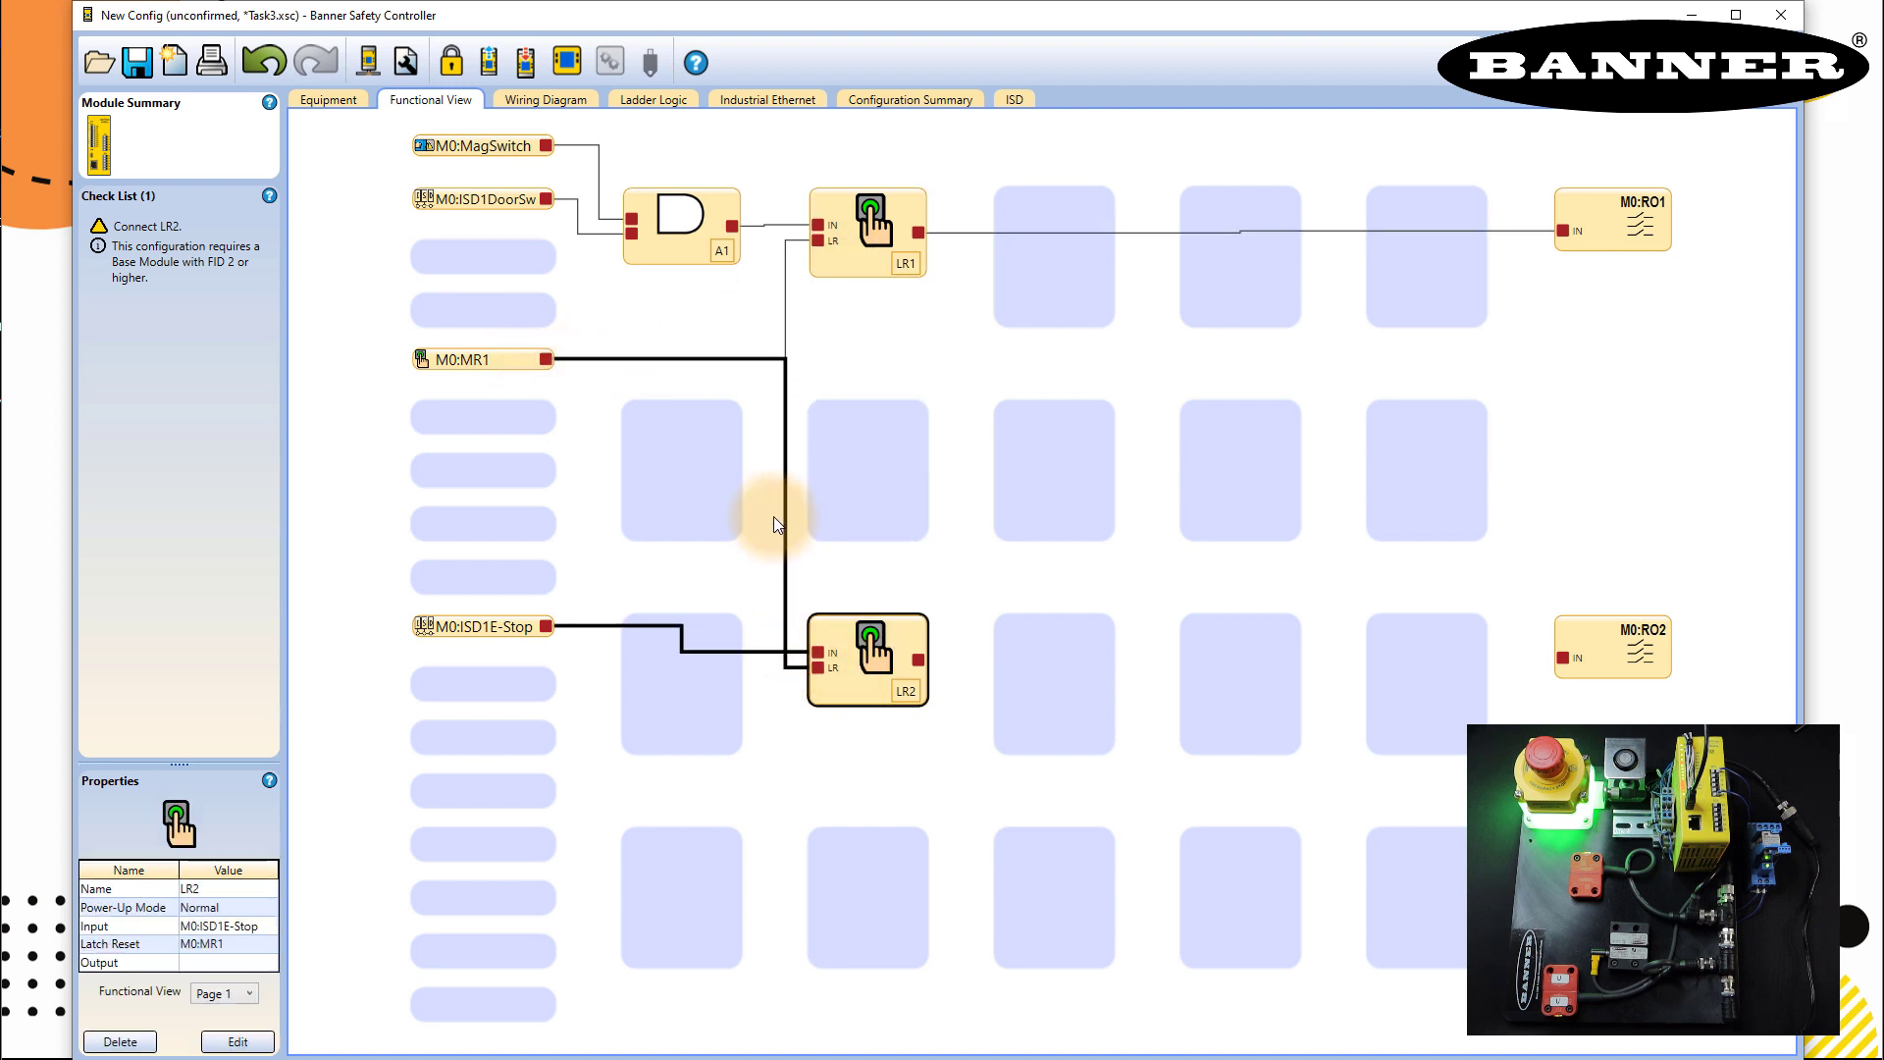
- After the write attempt is refused with a warning, wire LR2's output to M0:RO2
click(528, 63)
click(471, 93)
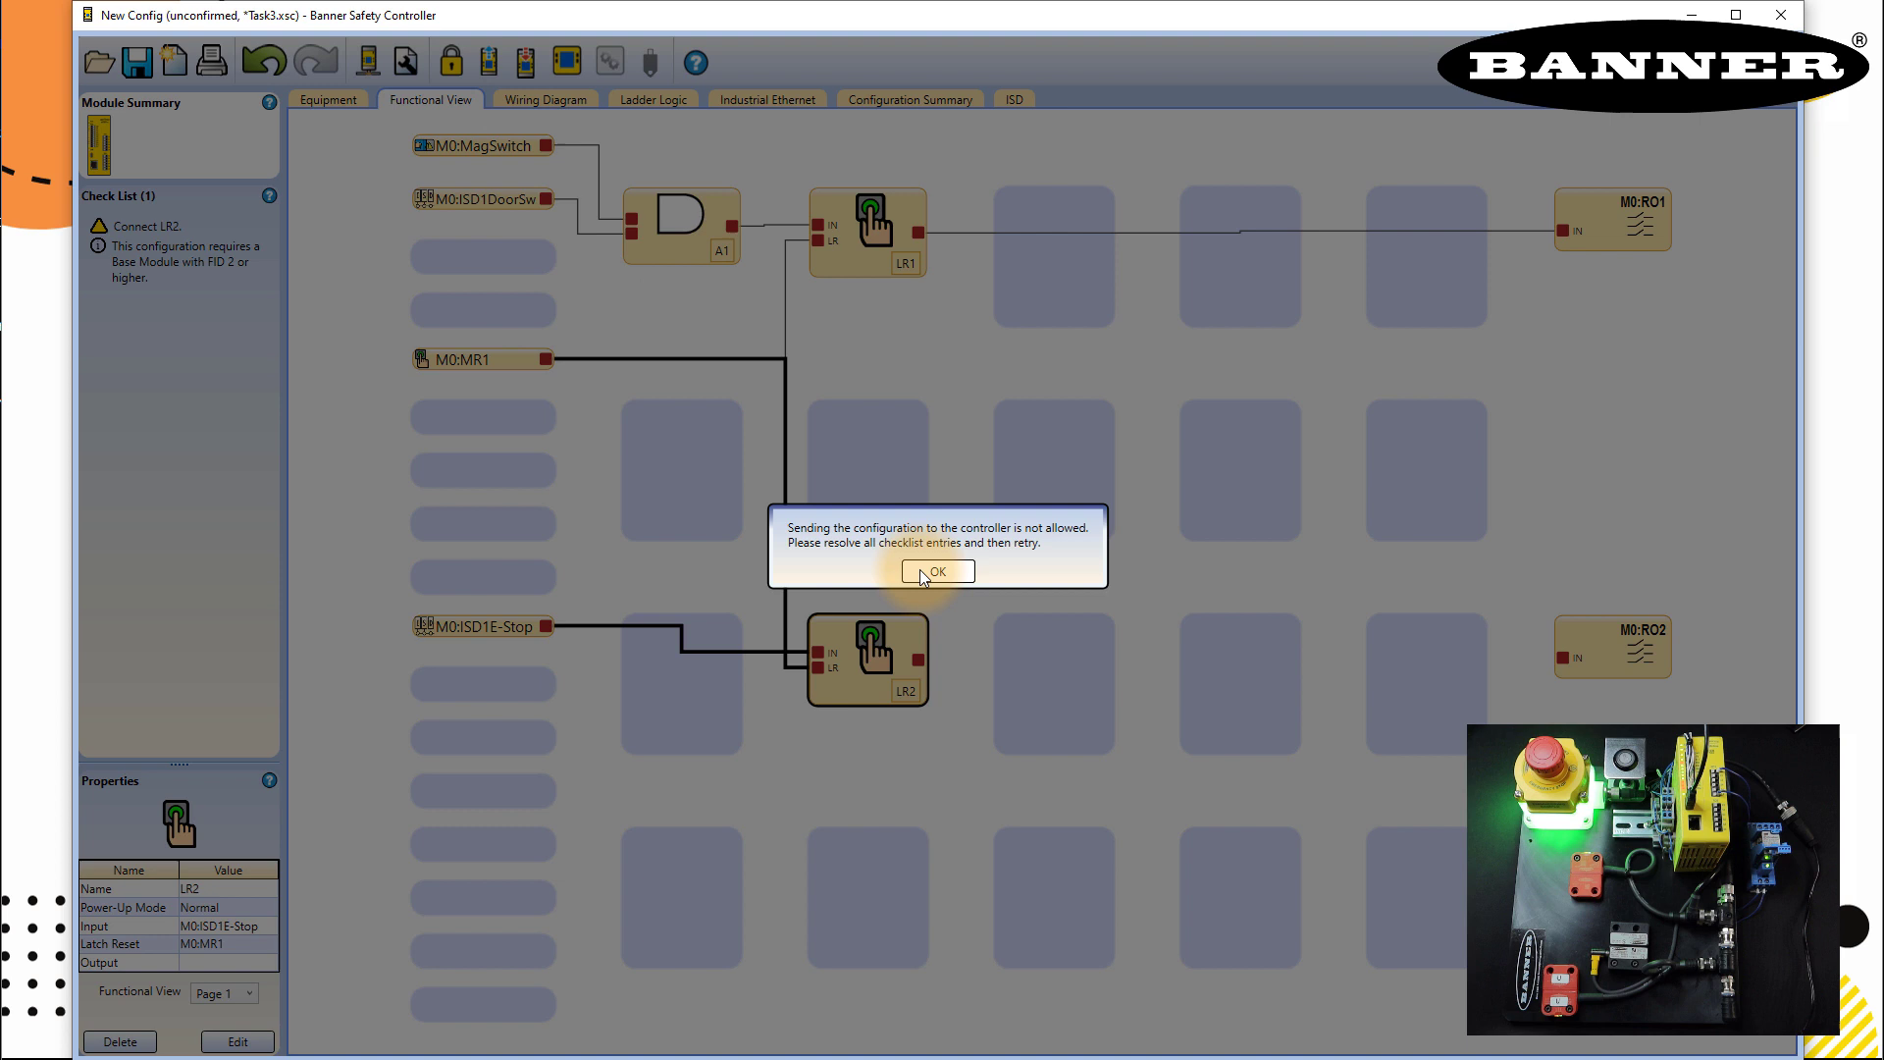
click(937, 572)
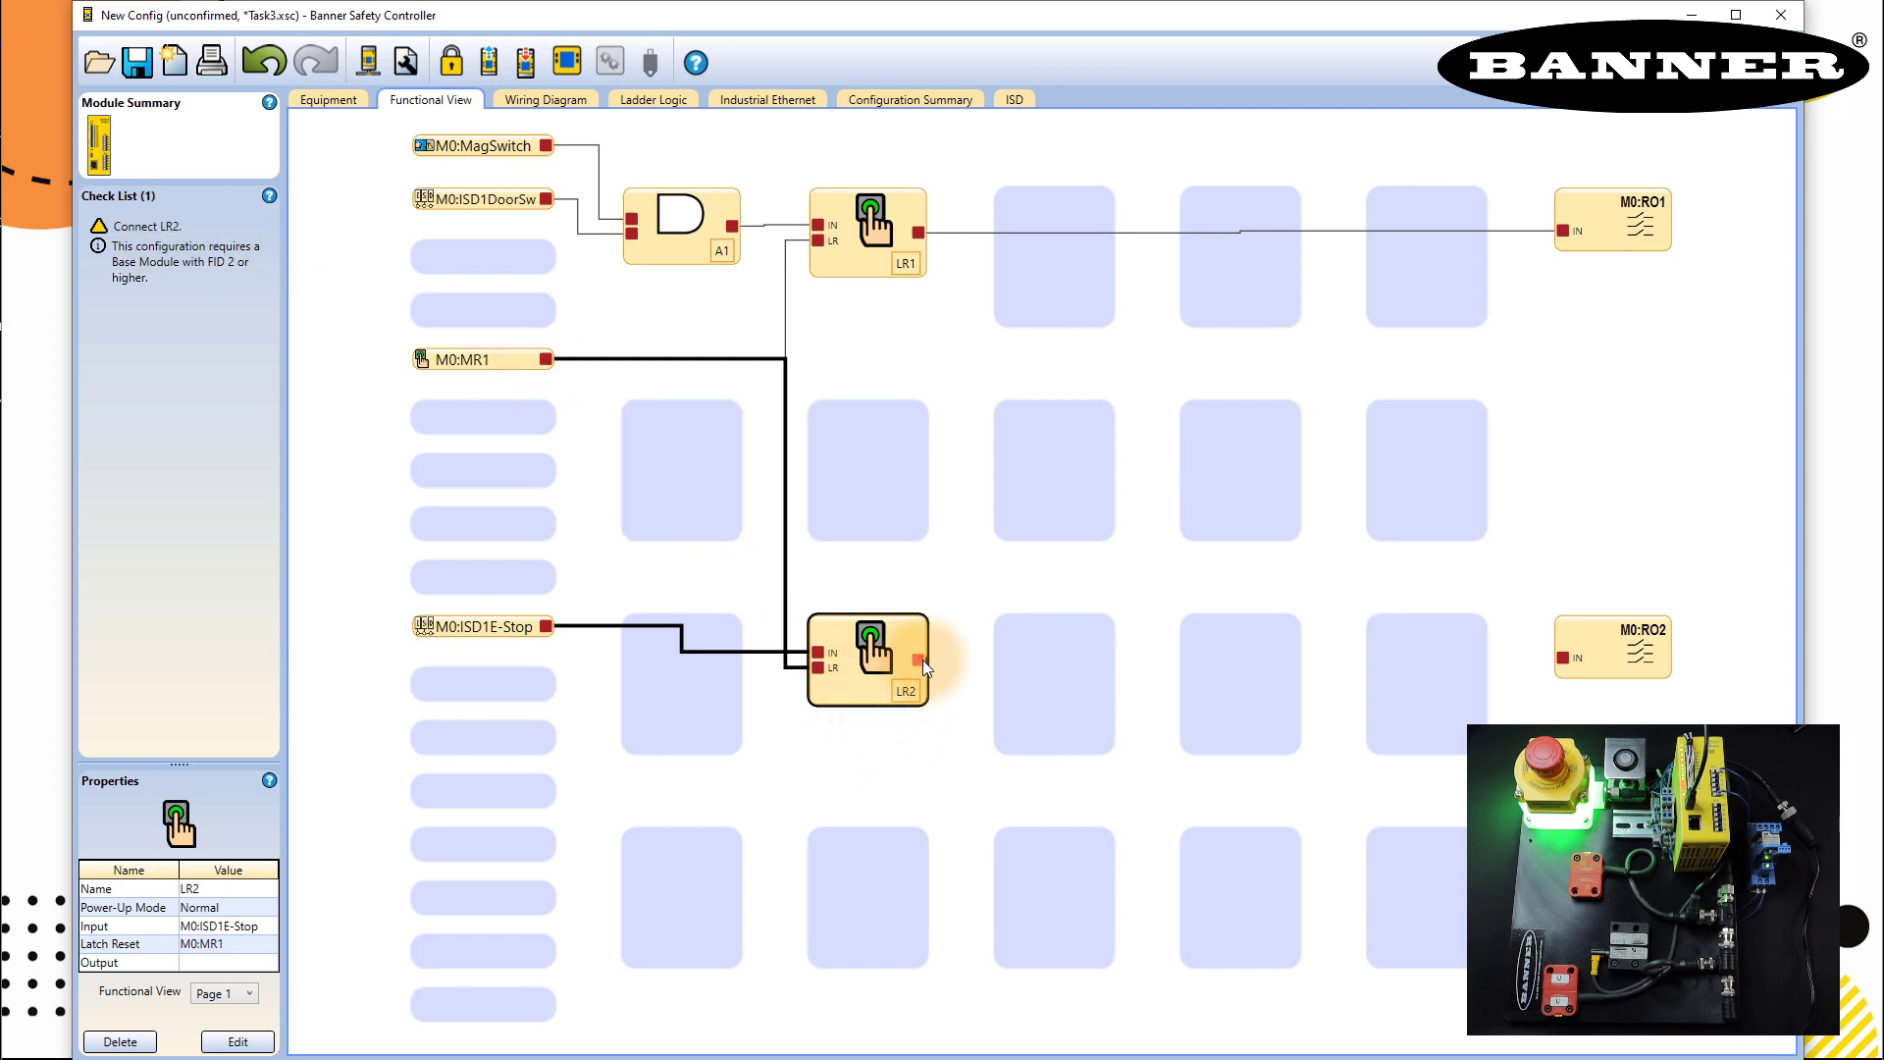
drag(921, 659, 1564, 659)
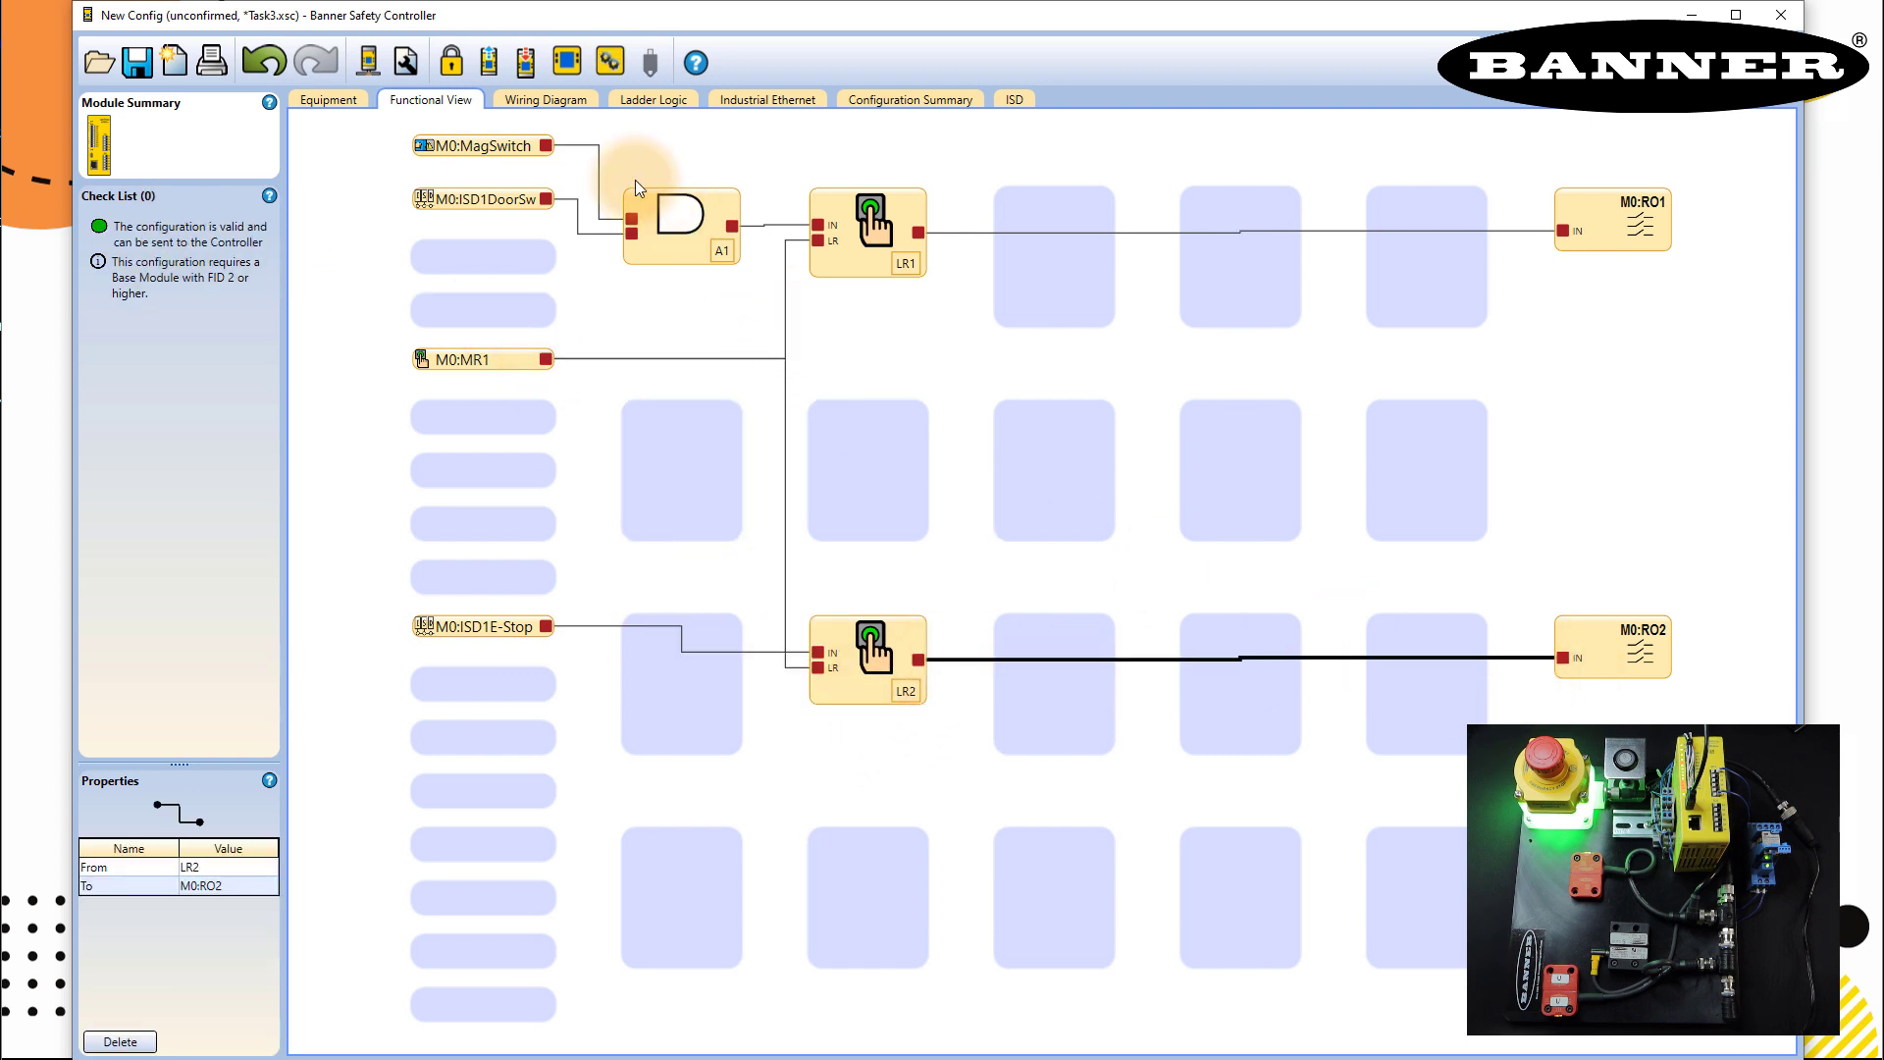
- Start writing to the controller, saving as Task3.xsc and entering the controller password
click(525, 69)
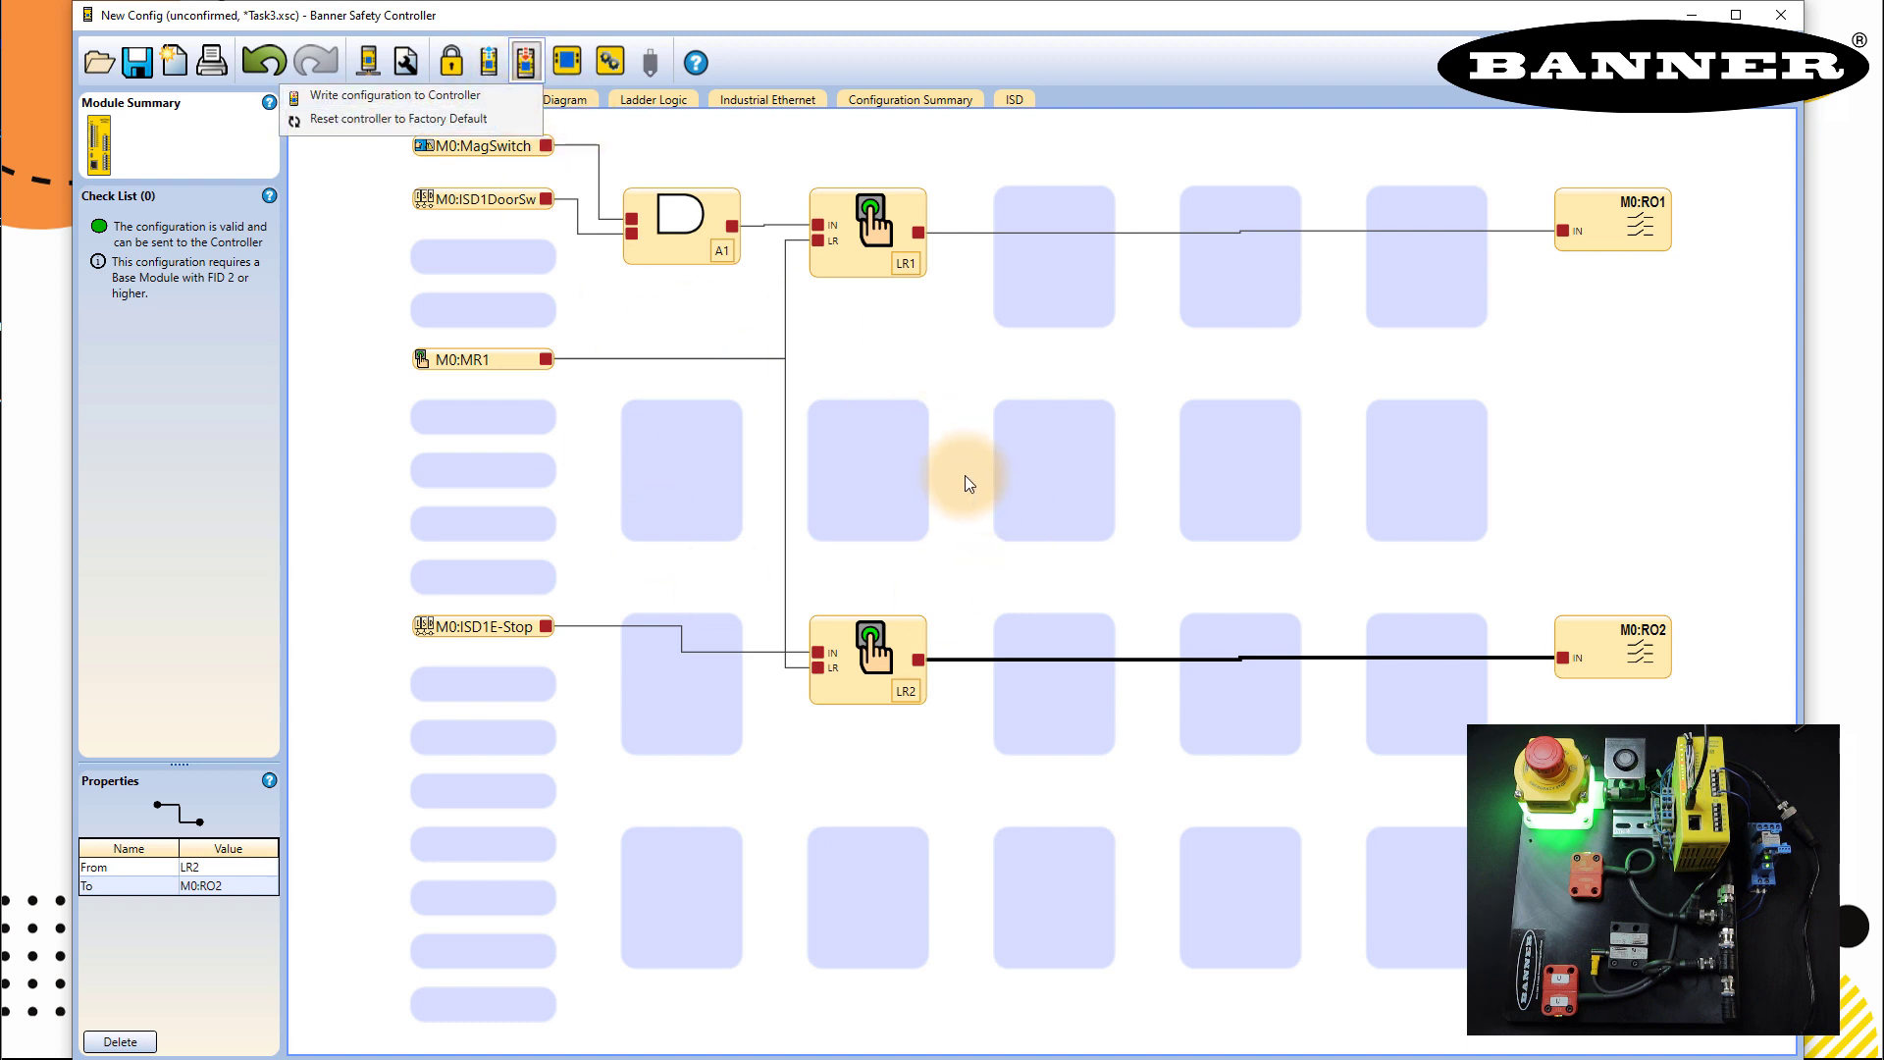
click(516, 98)
click(862, 575)
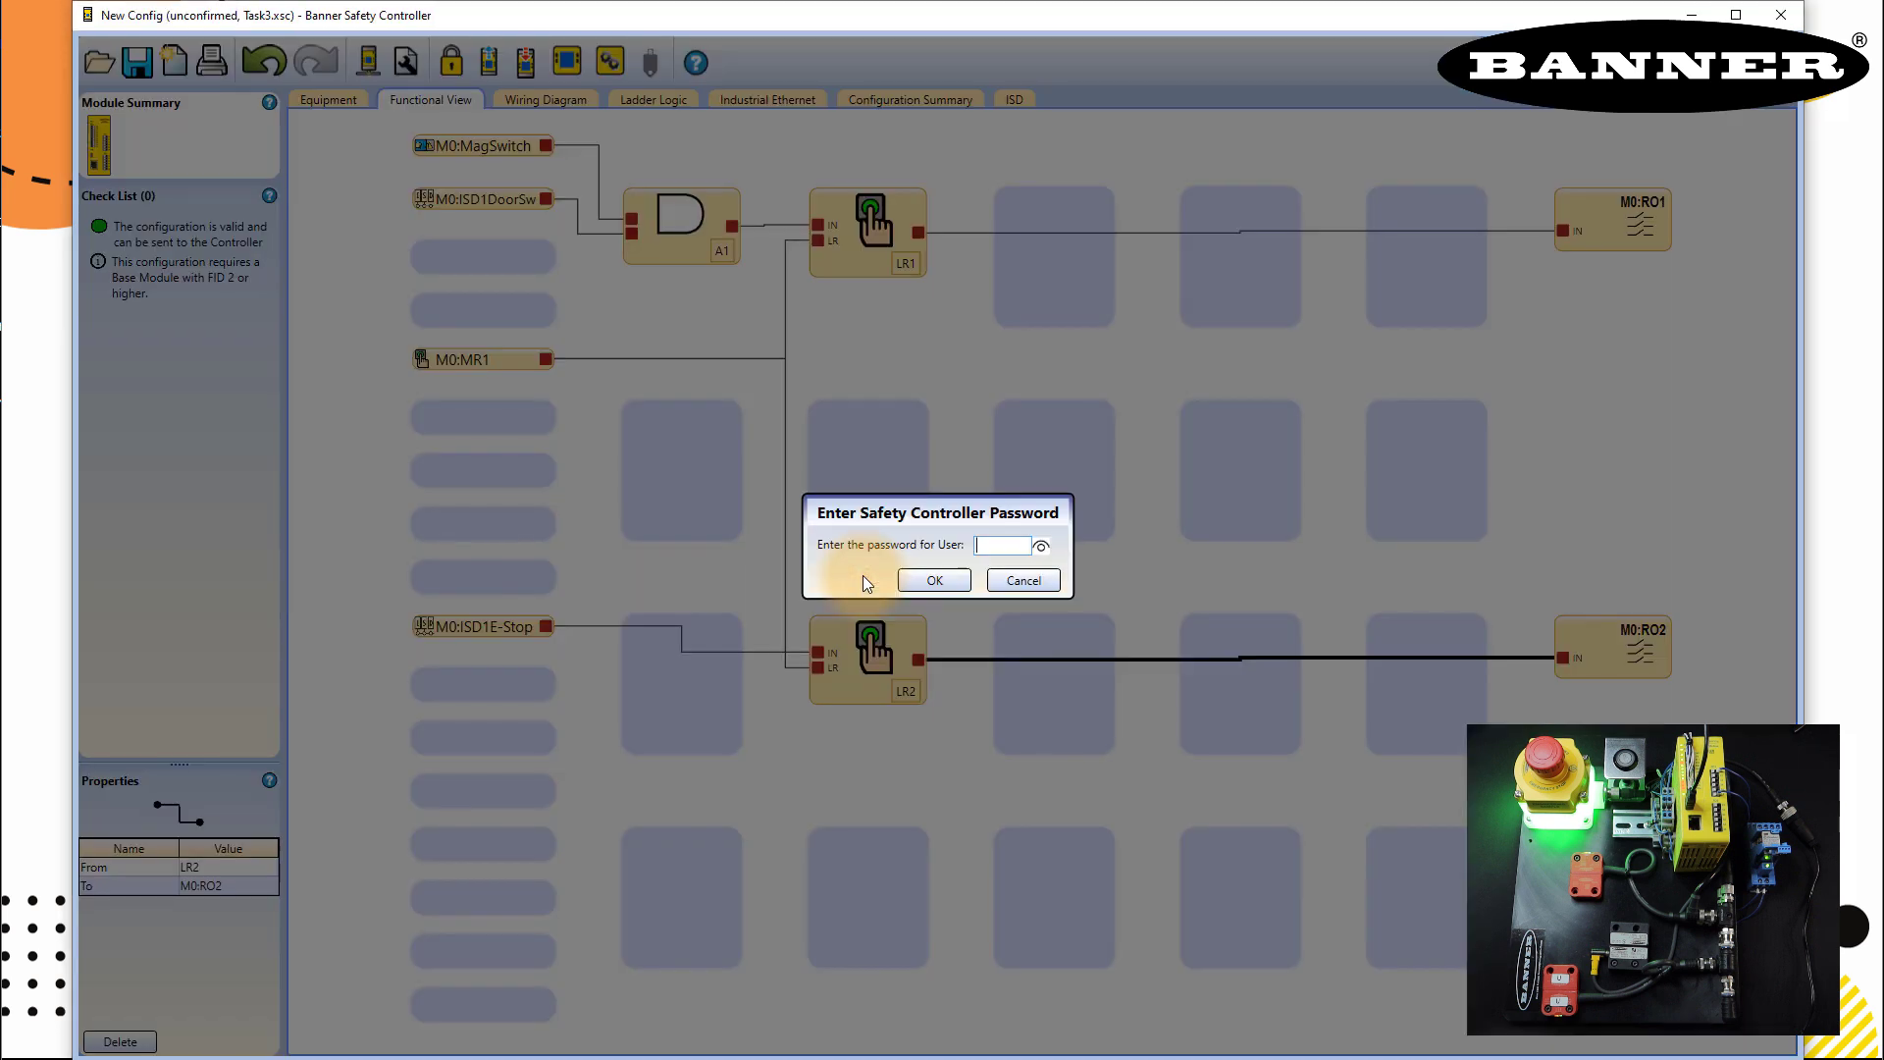
text(1)
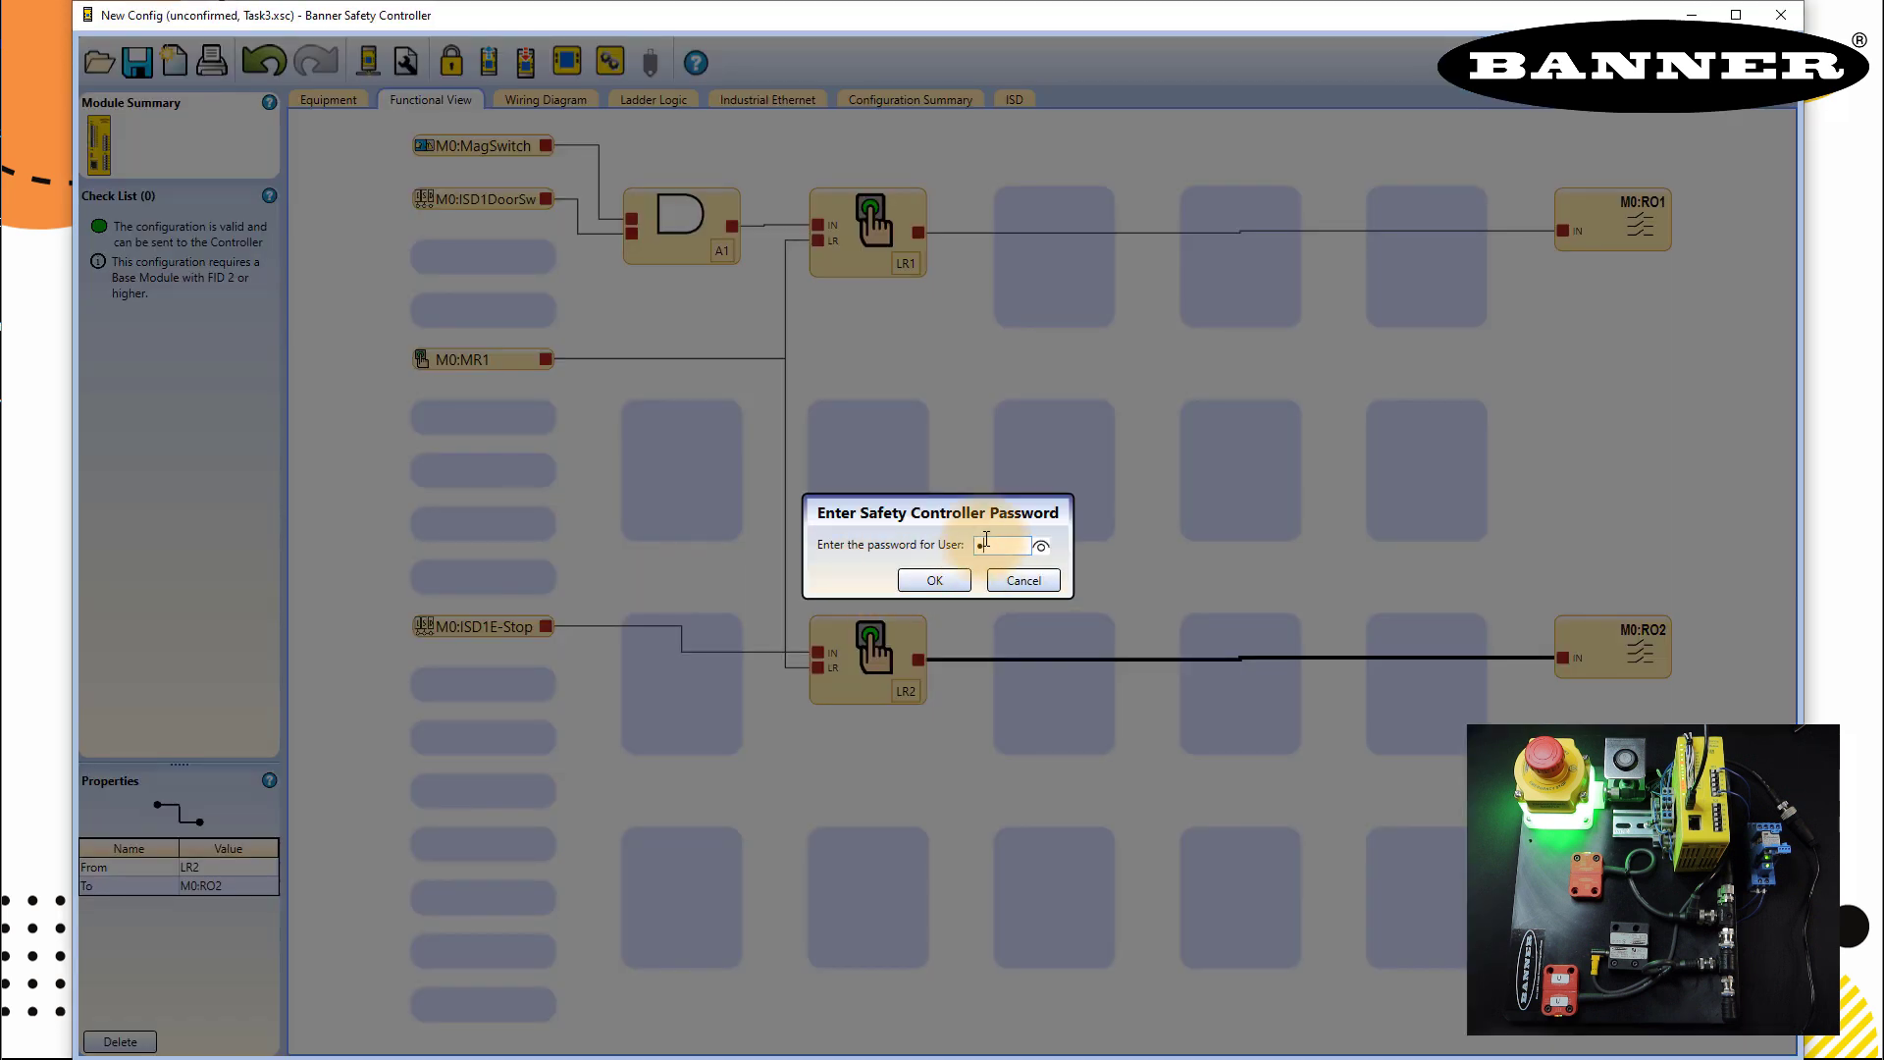
text(901)
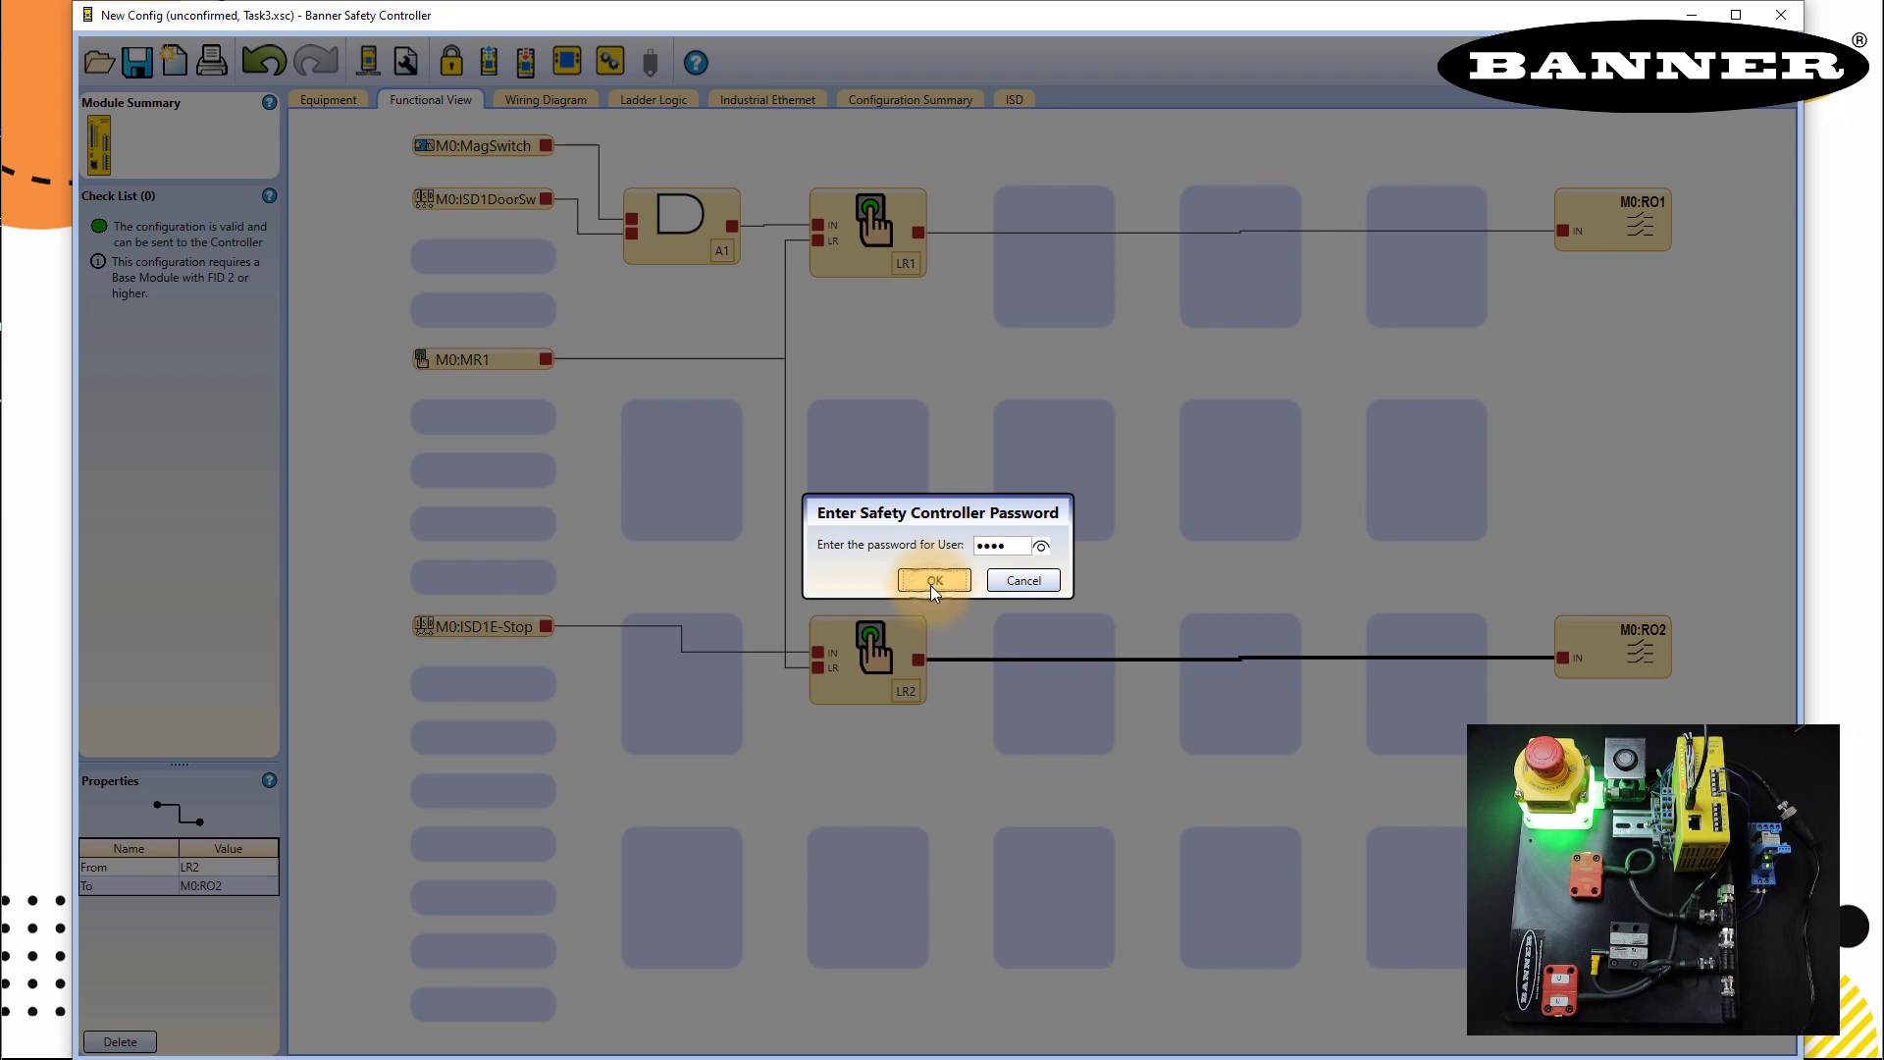
click(932, 581)
- Confirm the configuration summary and finish the write, declining to change the controller passwords
click(989, 618)
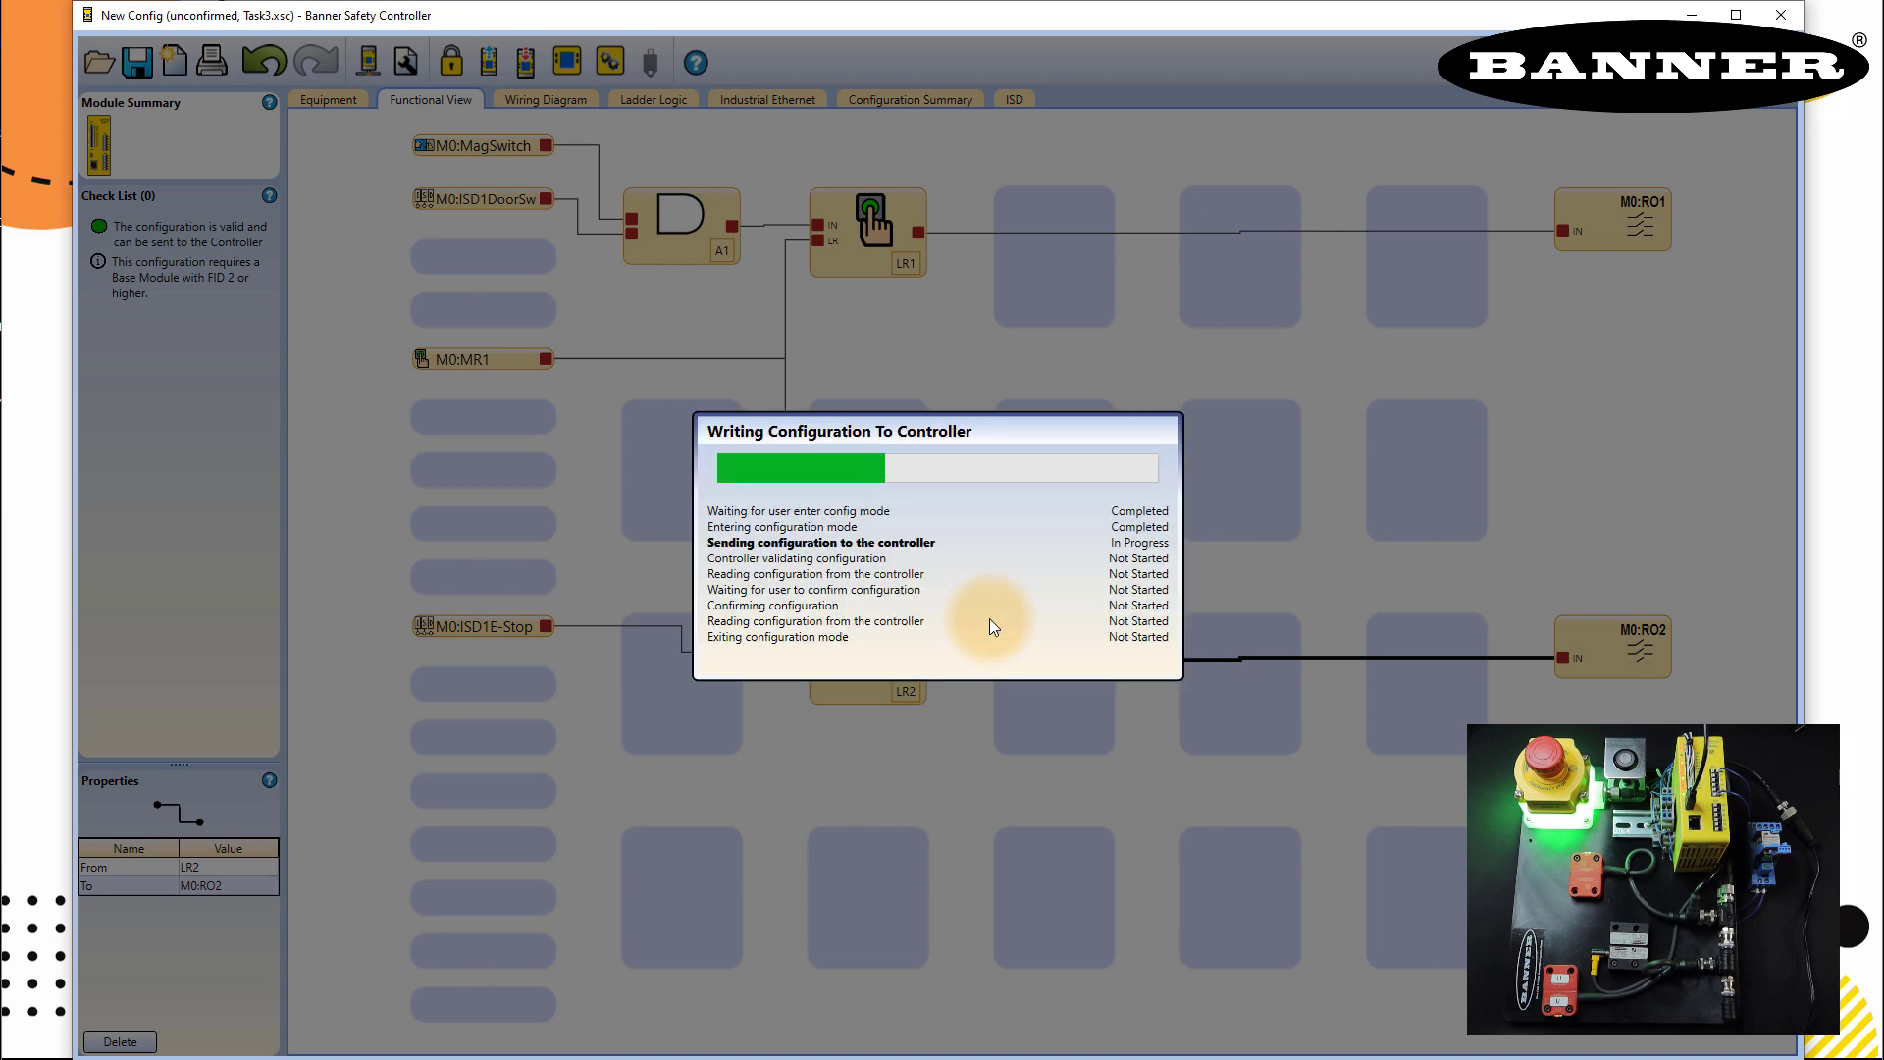
scroll(1151, 759, down, 3)
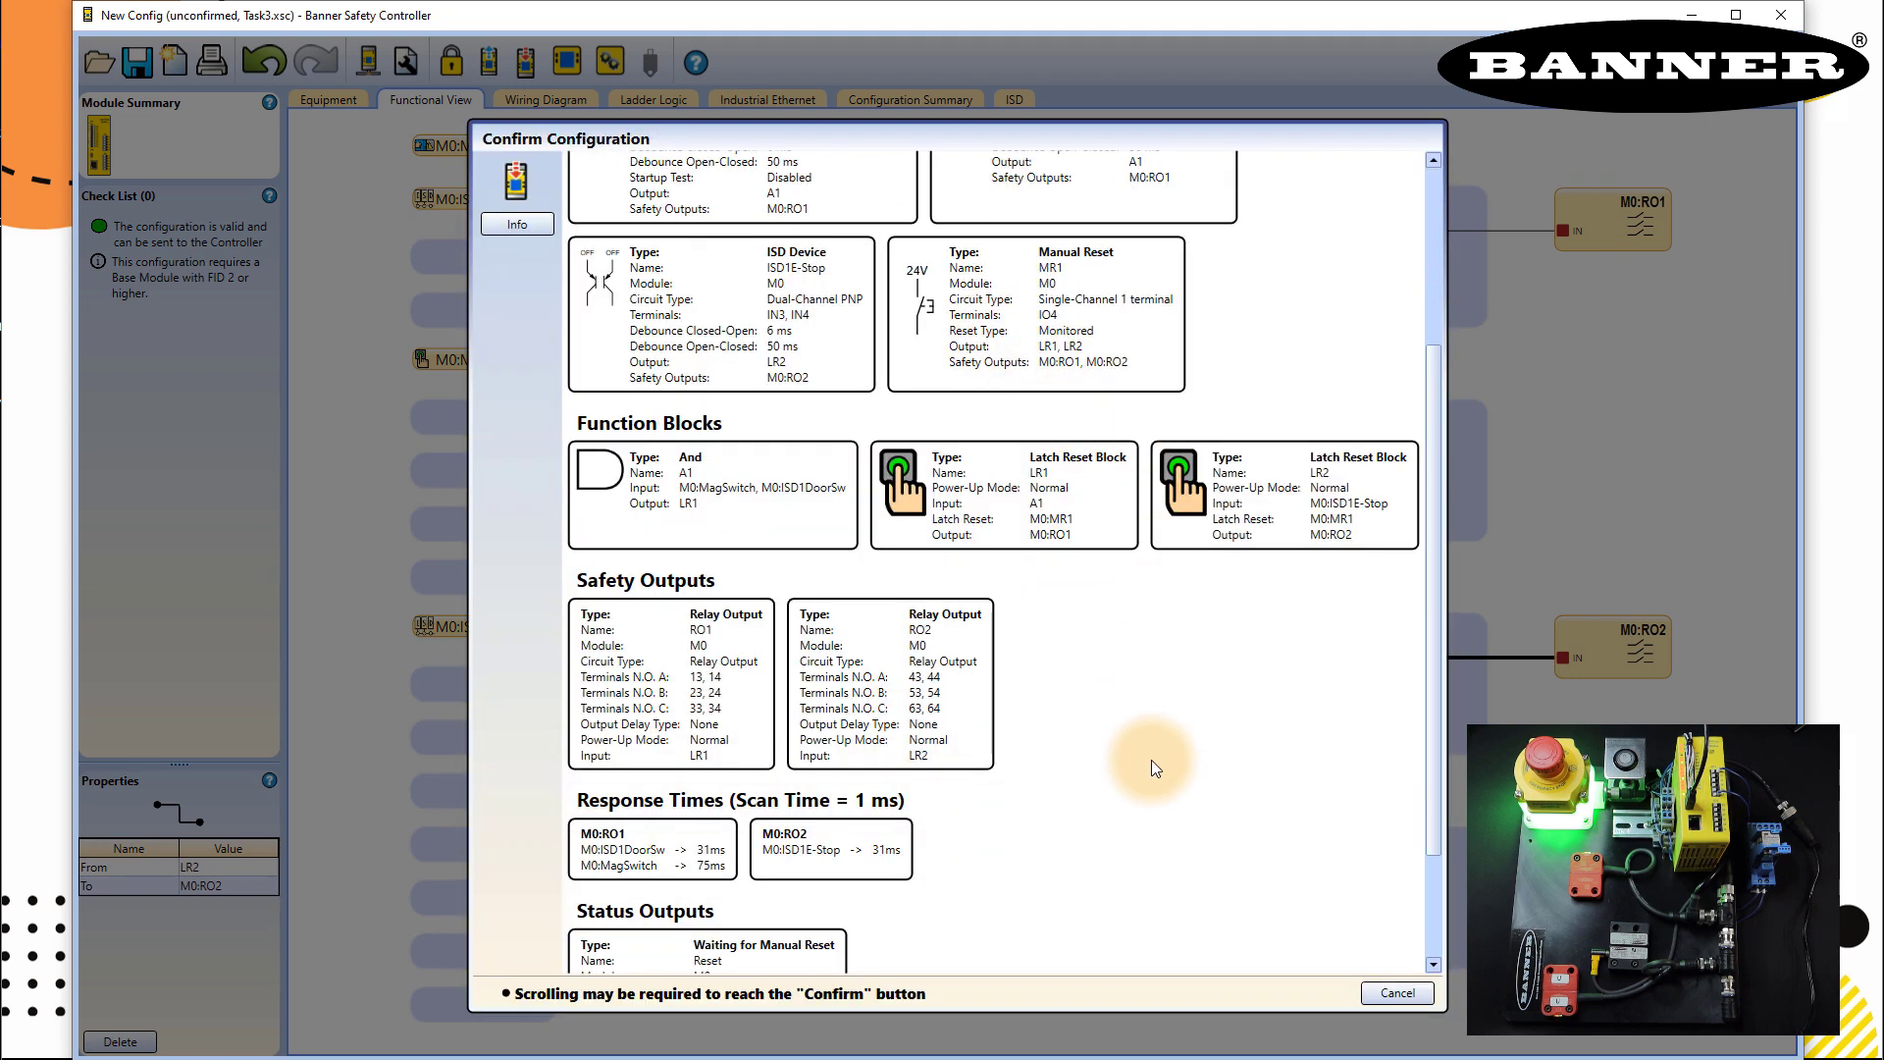
scroll(1152, 760, down, 3)
click(1362, 950)
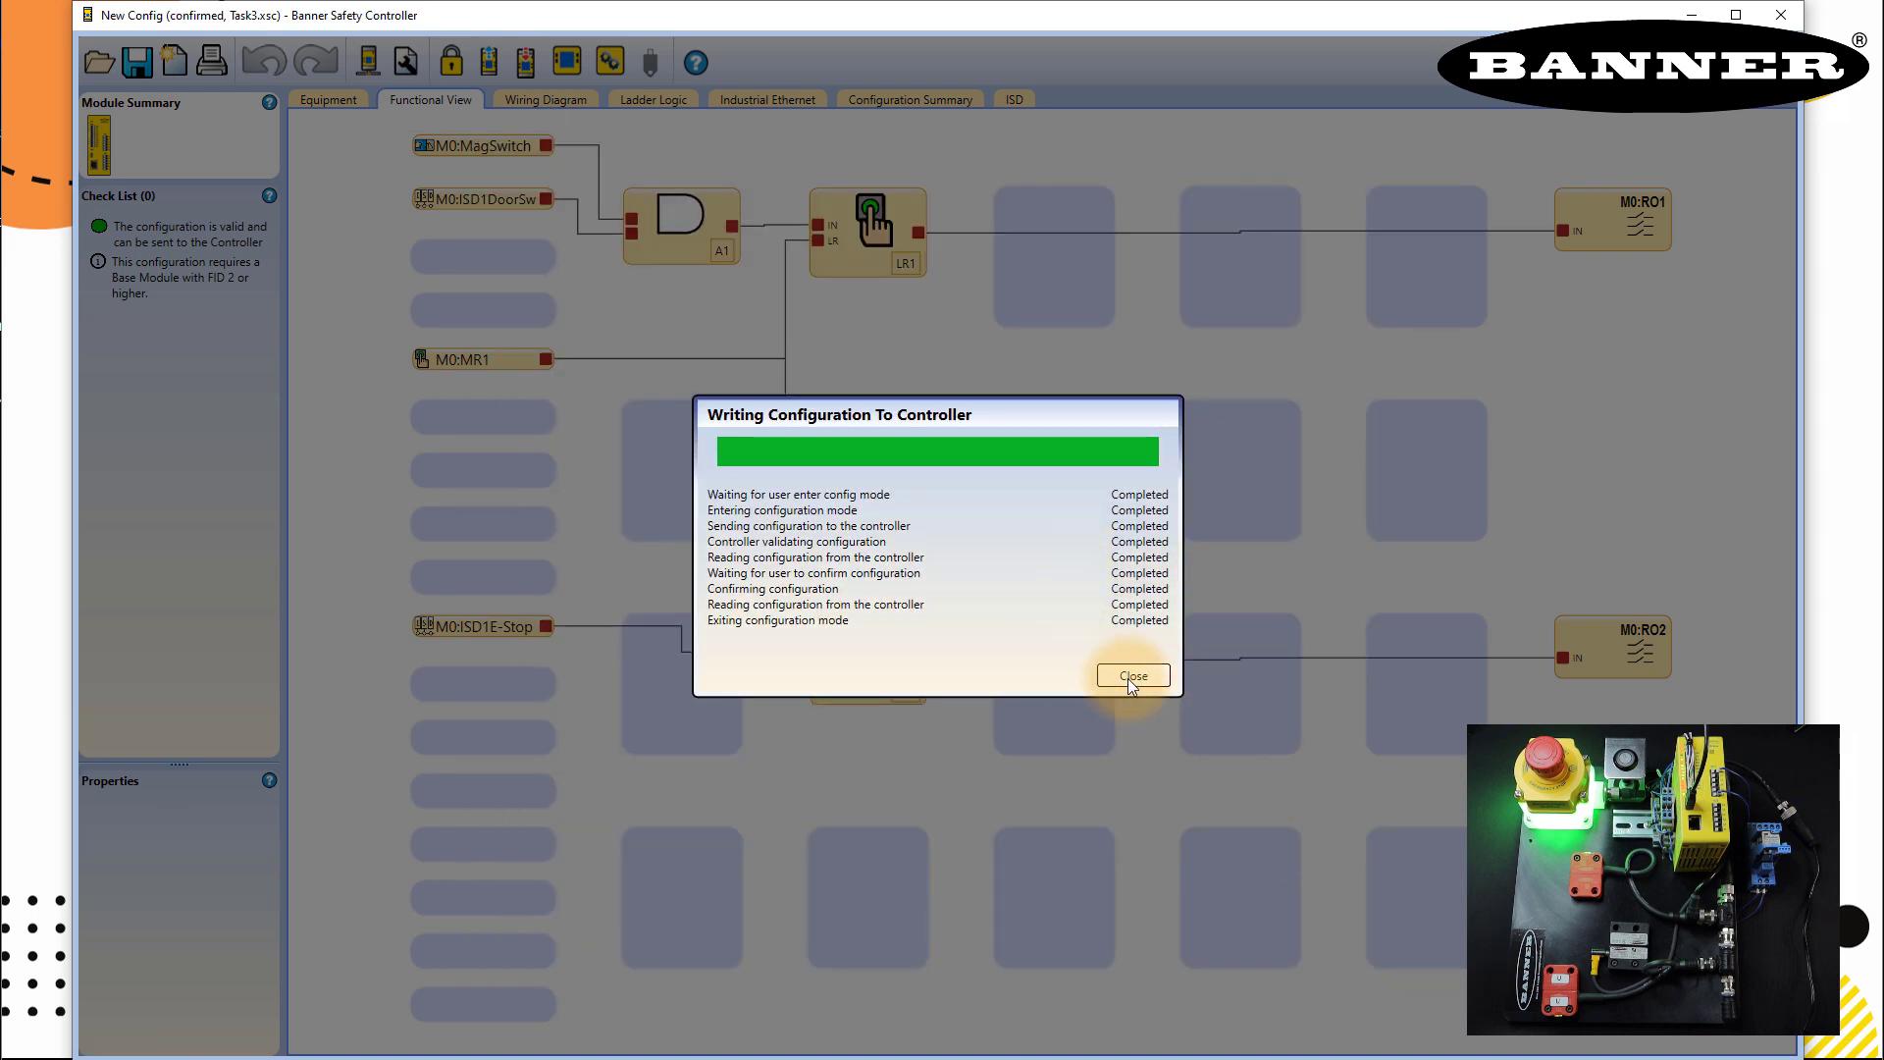
click(1132, 676)
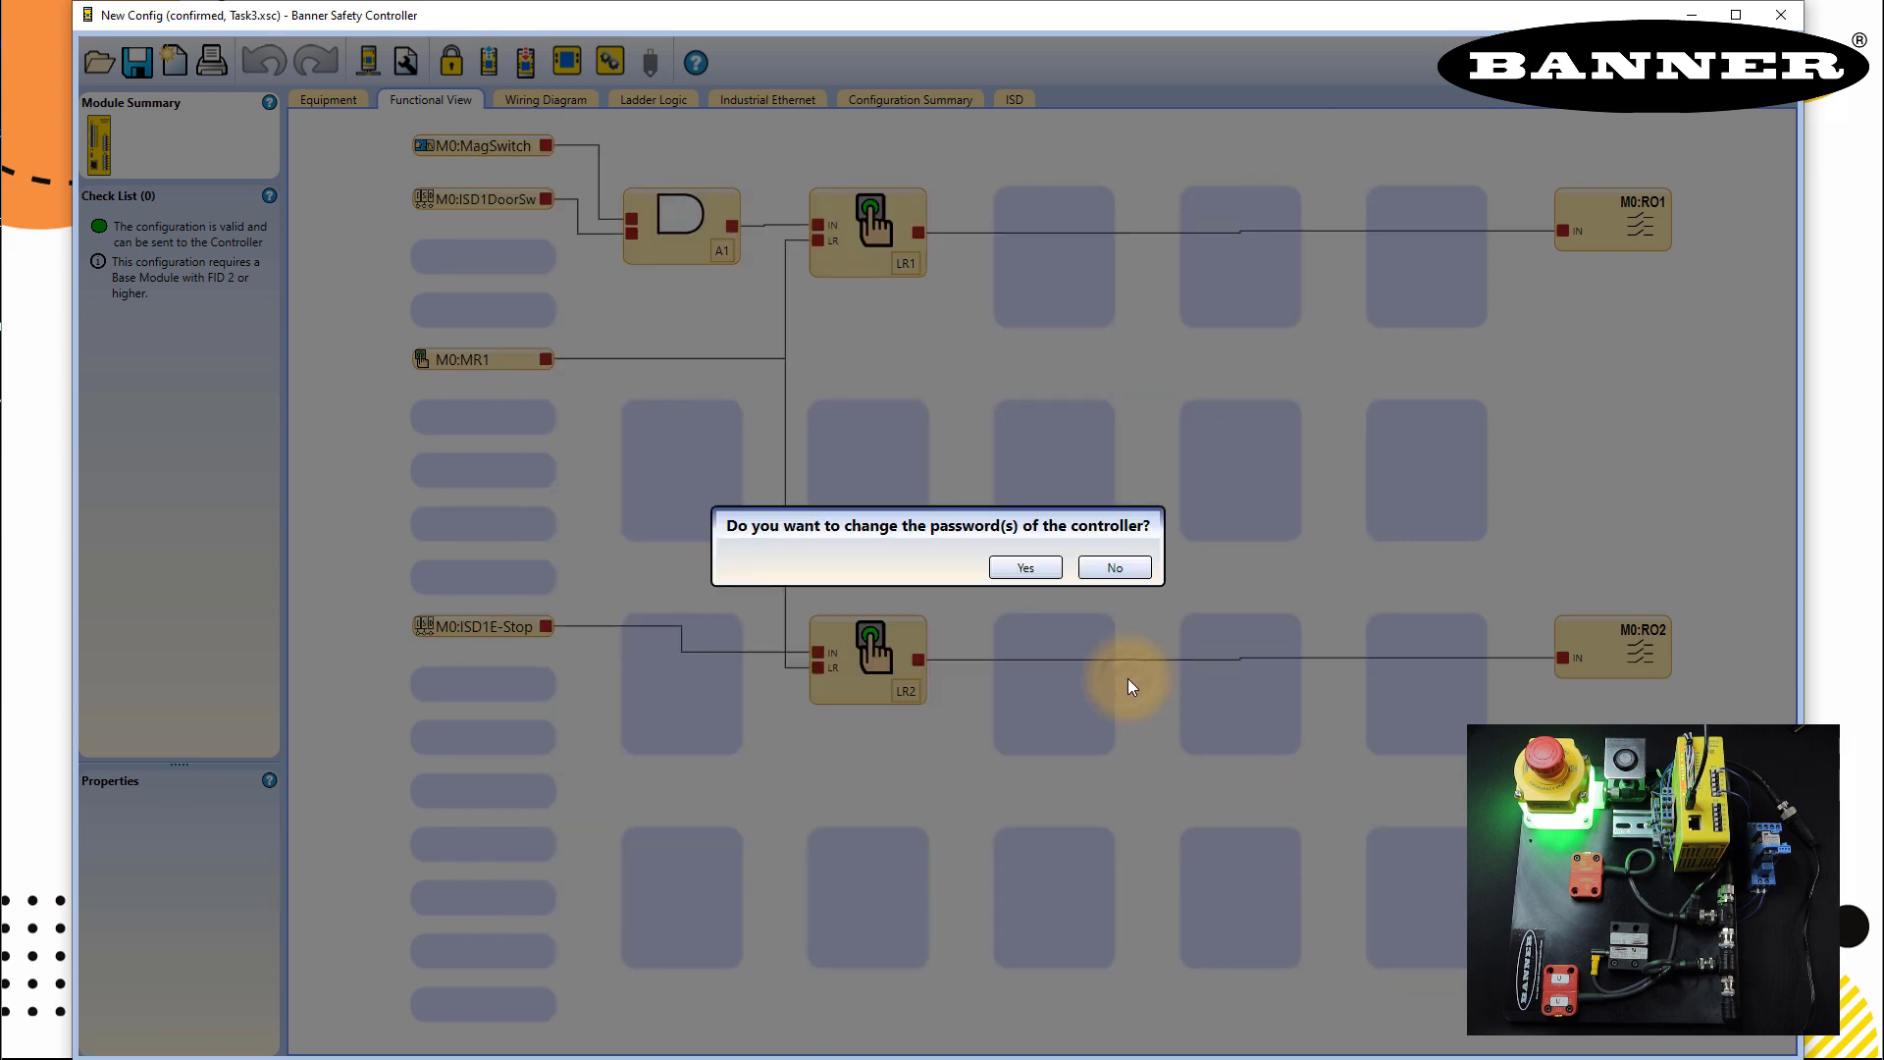
click(1105, 567)
click(1105, 583)
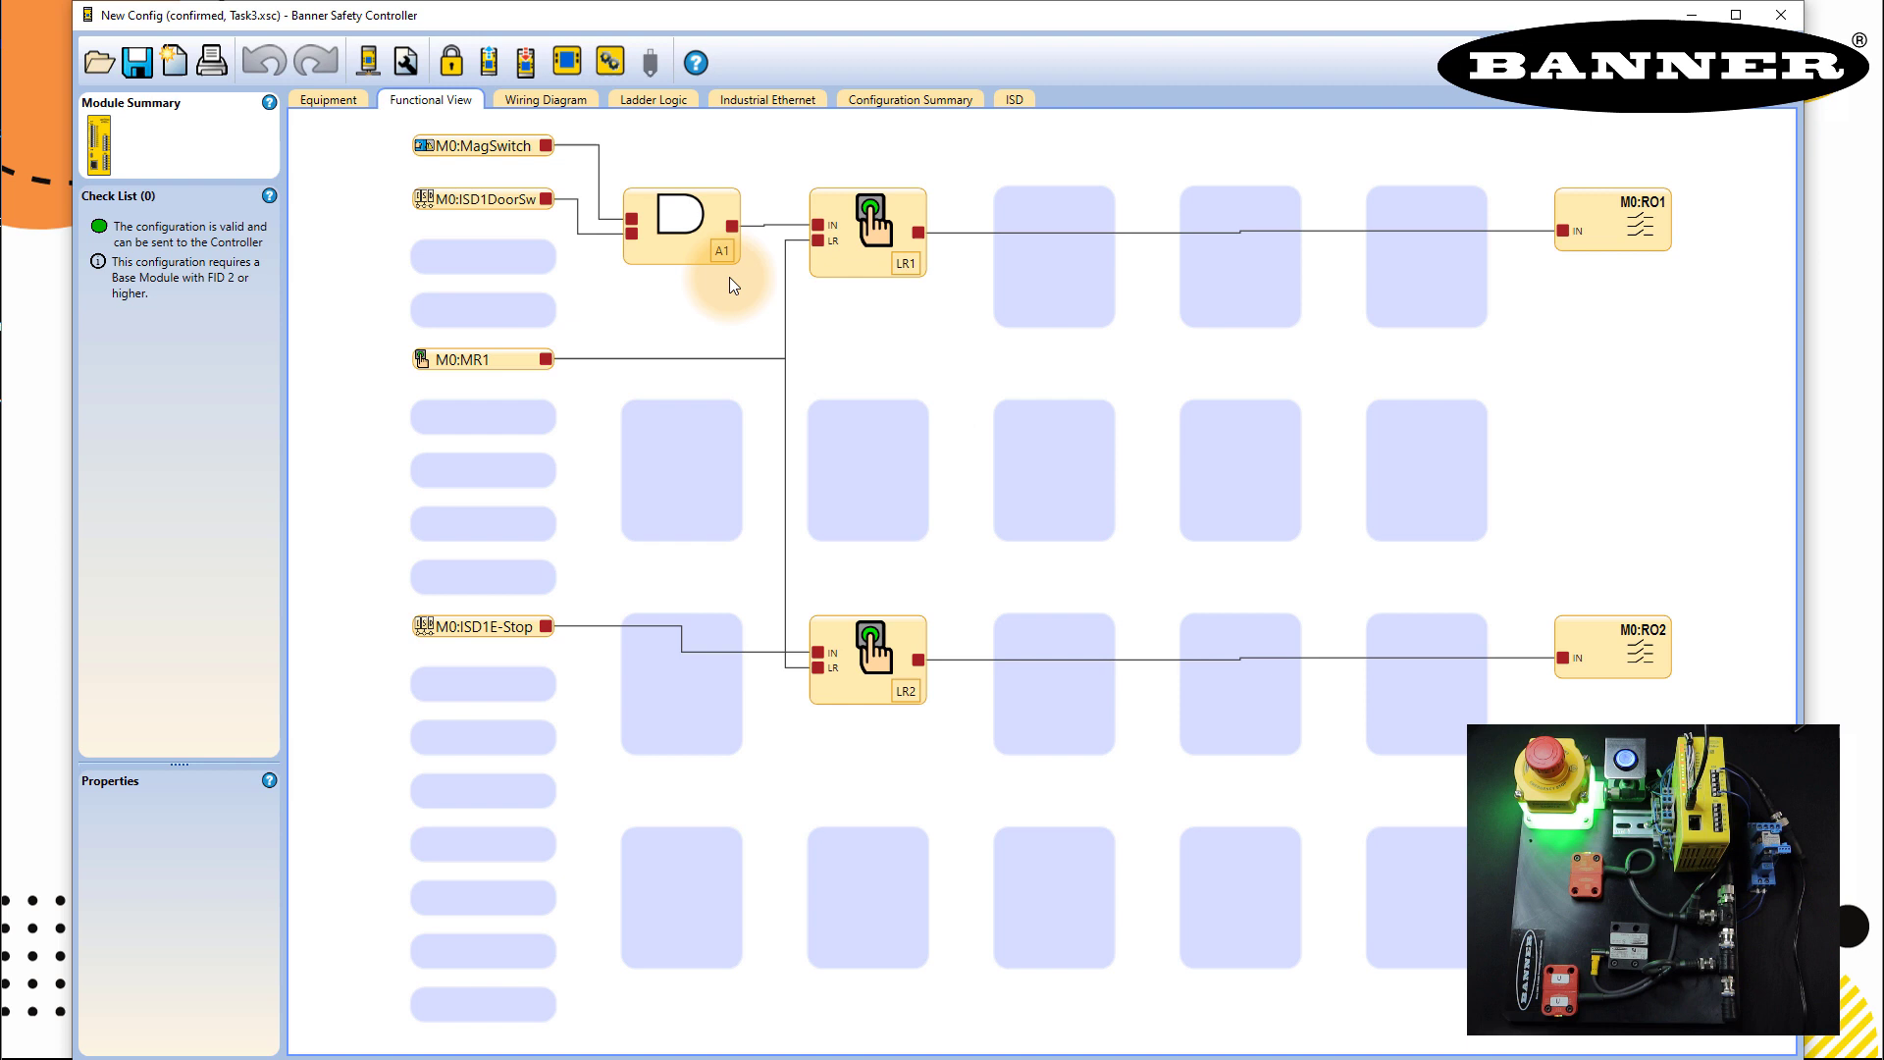
click(566, 65)
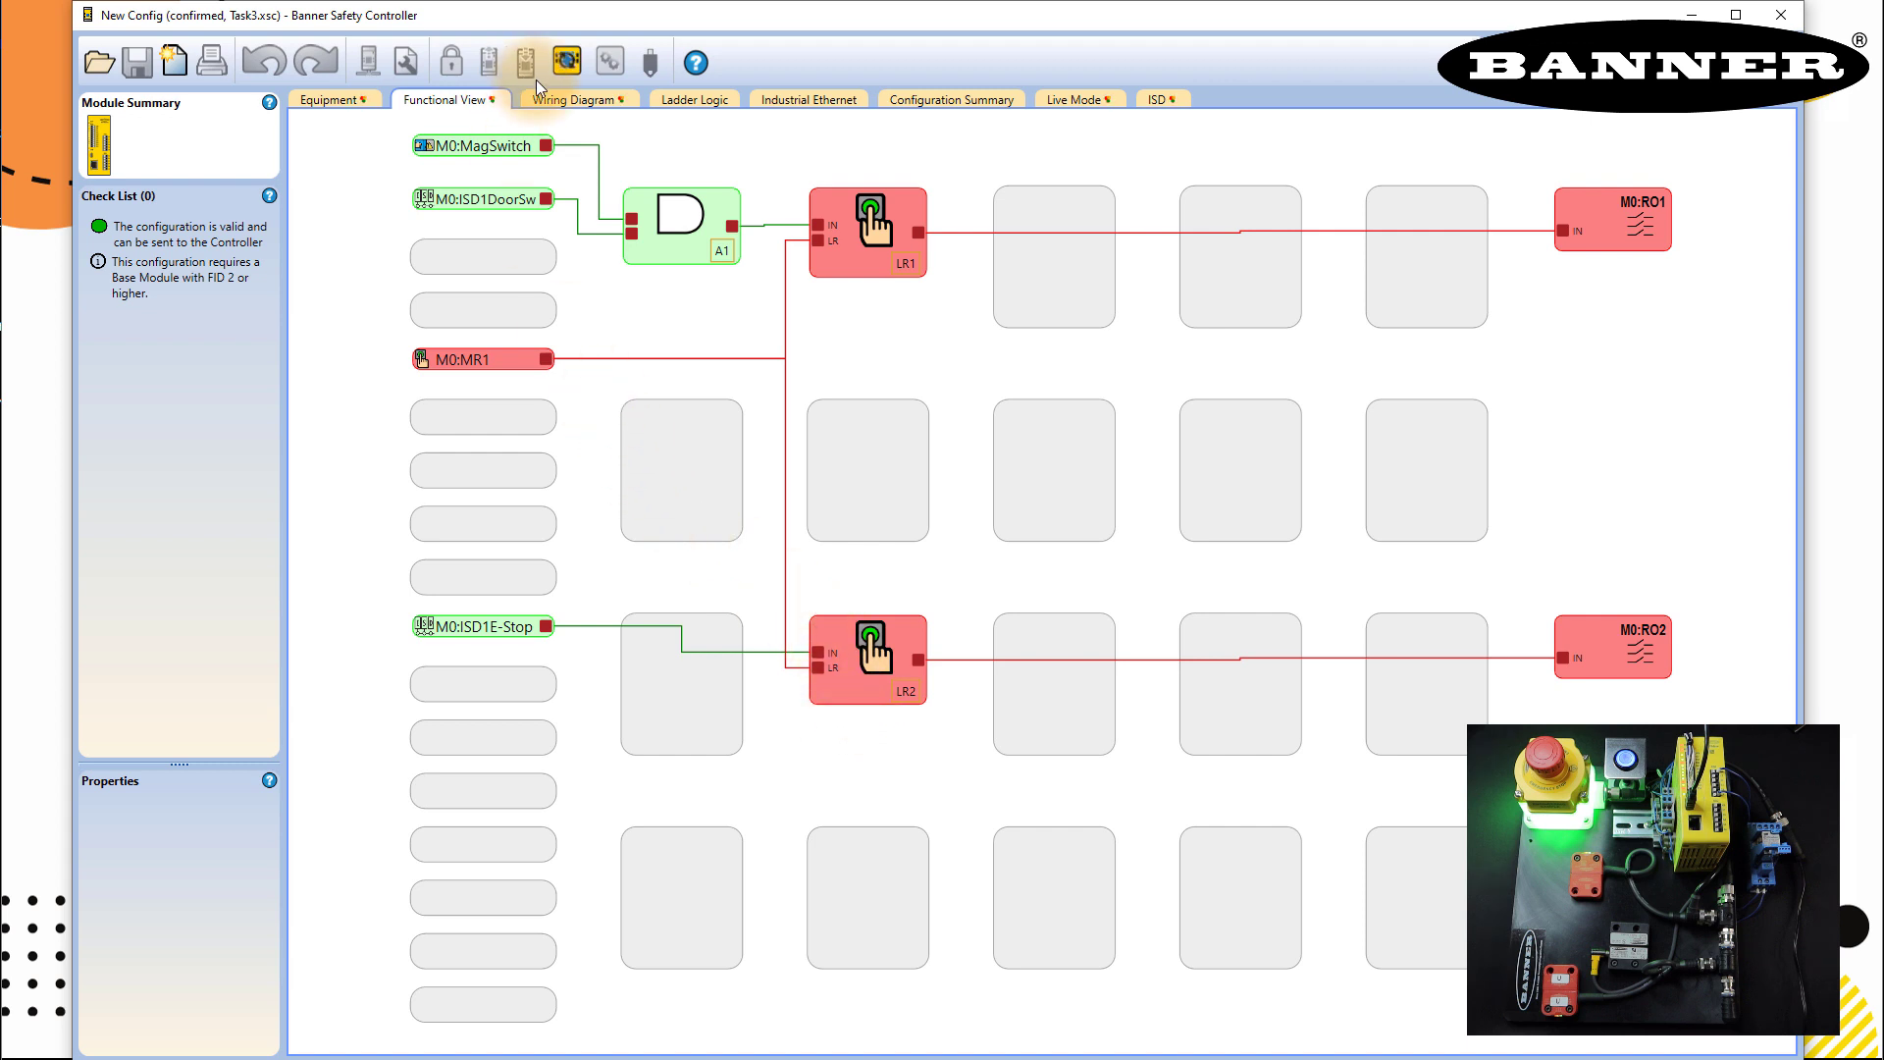
click(568, 61)
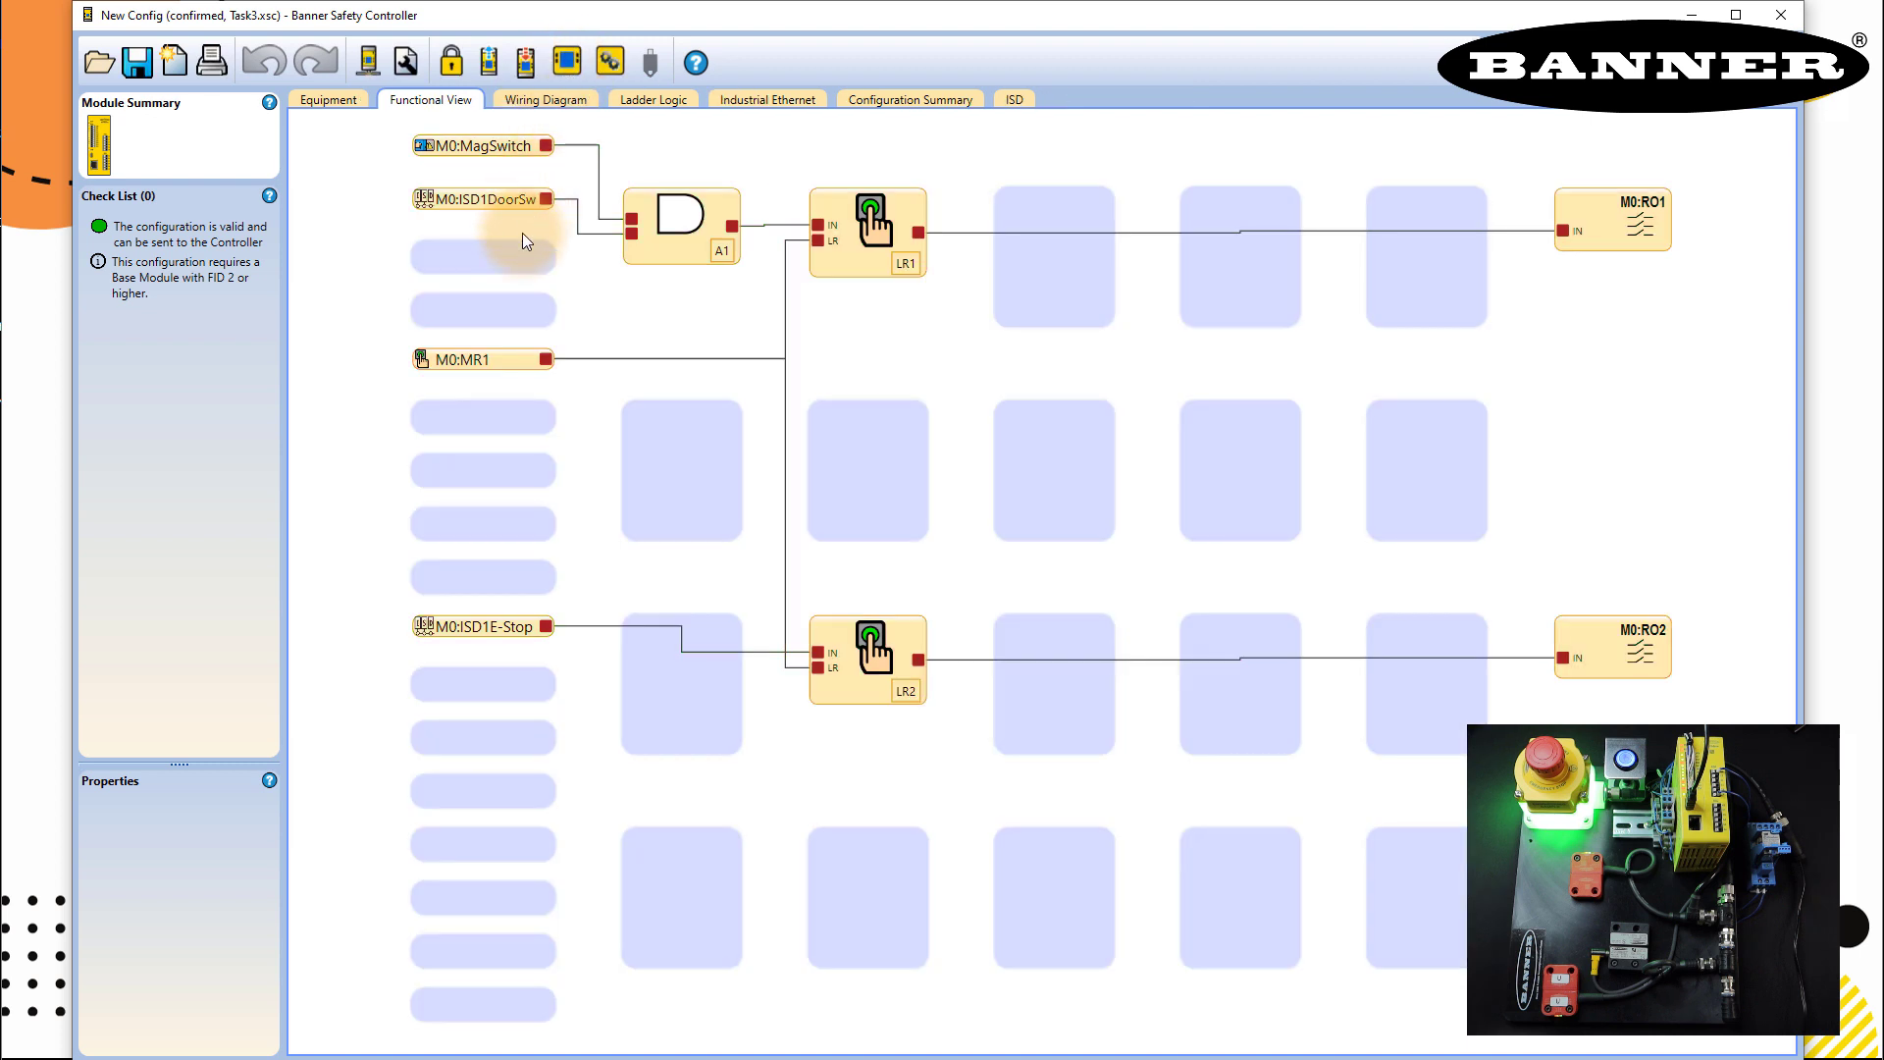
double_click(481, 359)
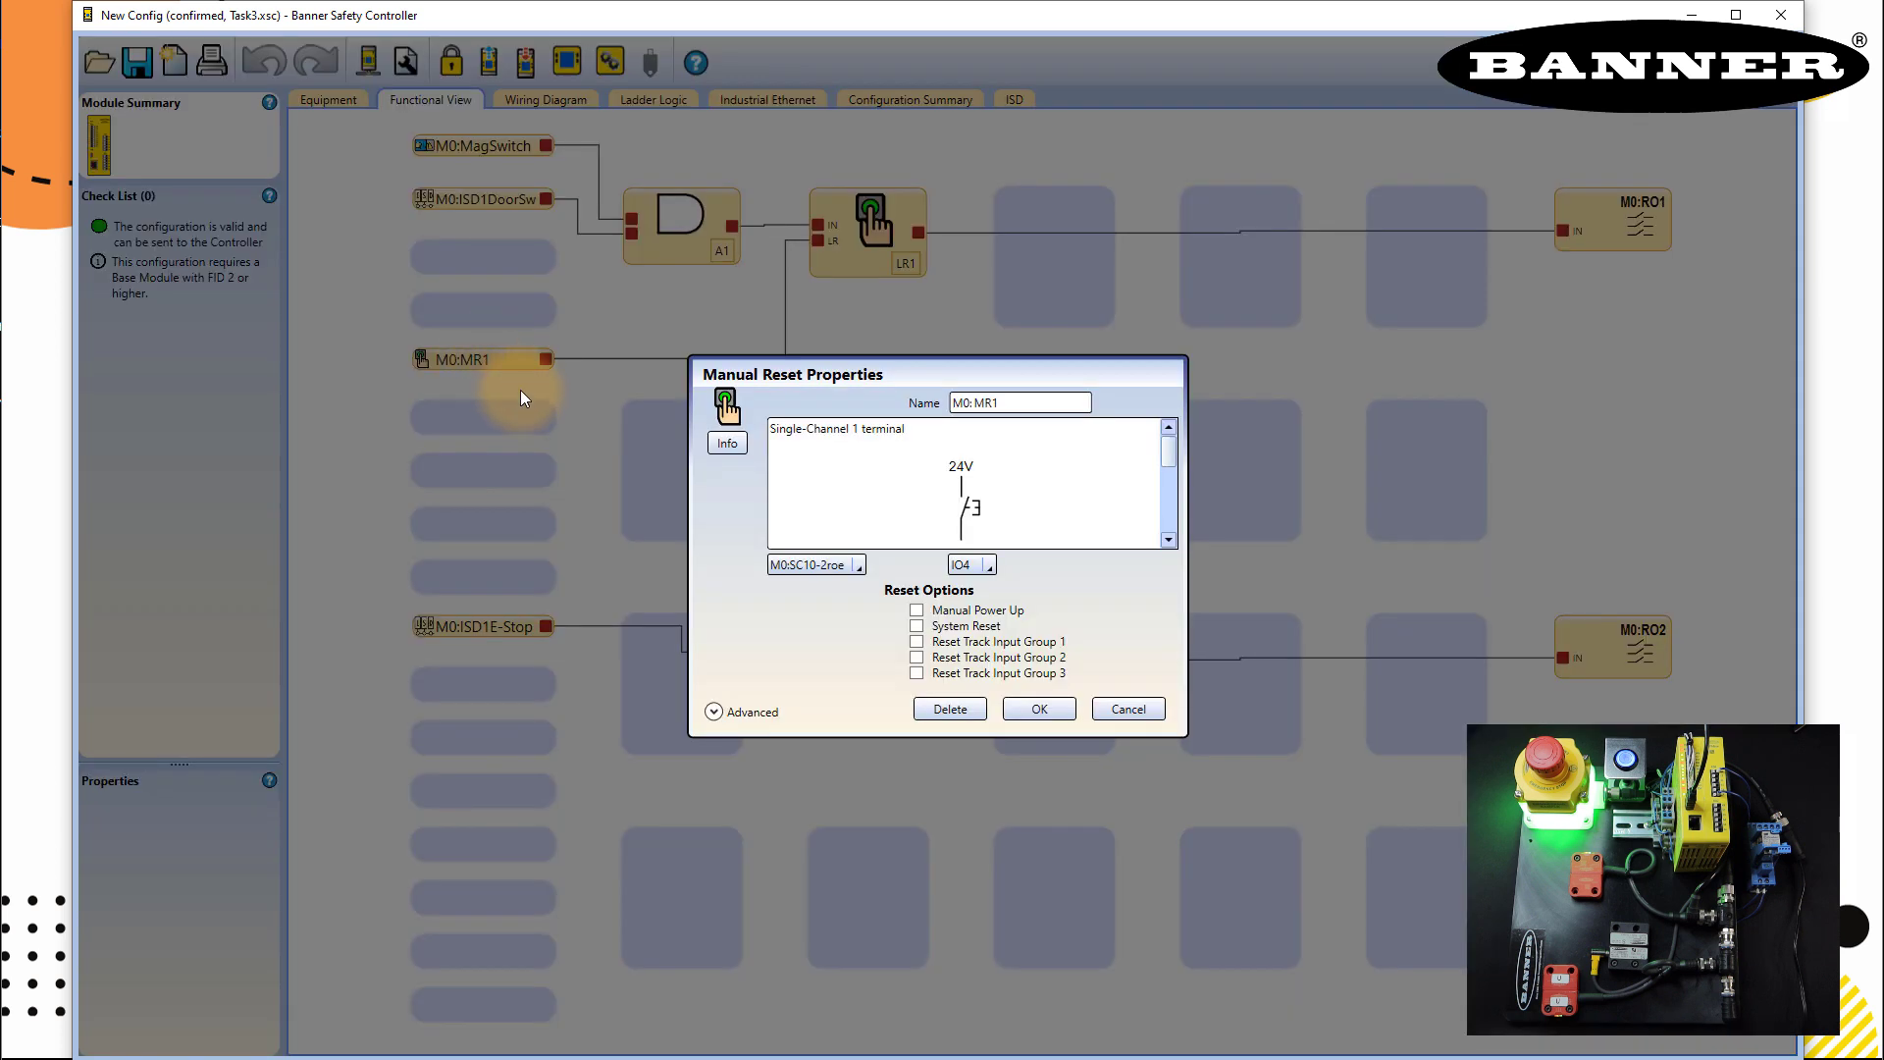
click(760, 710)
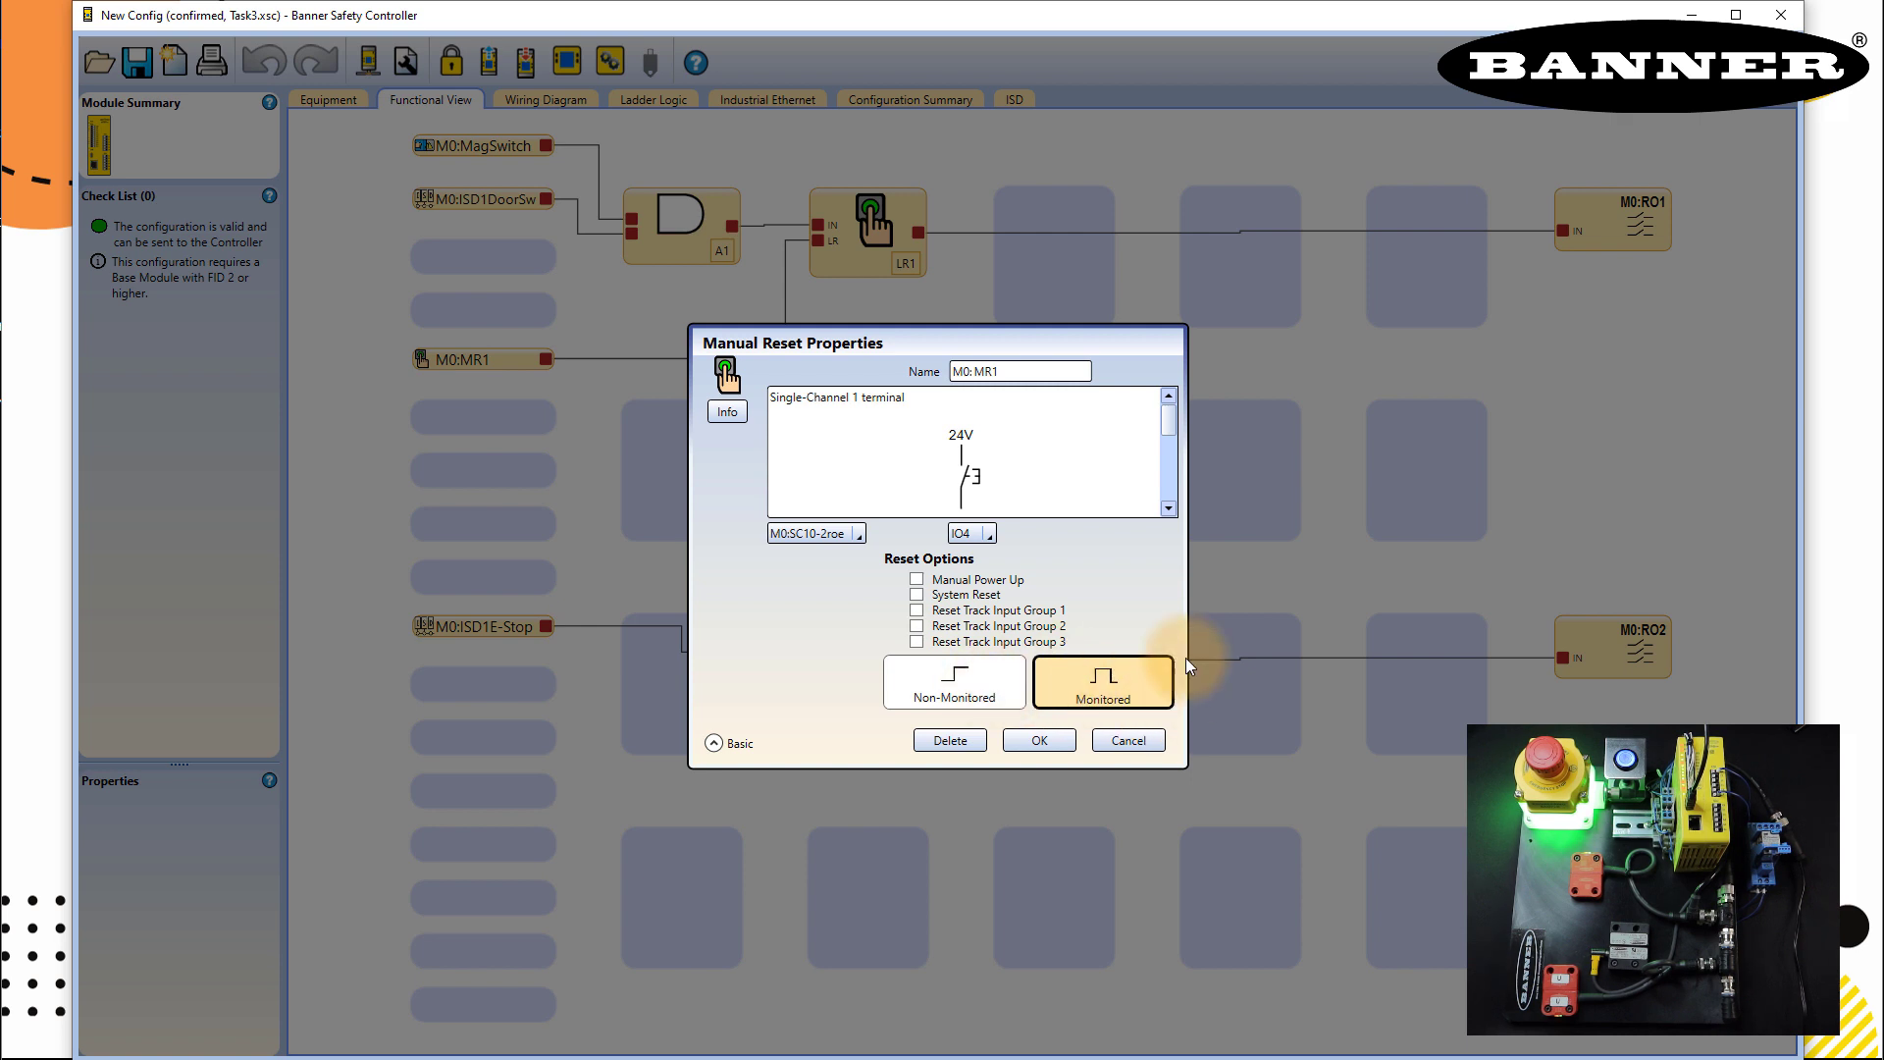
- Close the reset settings and turn Live Mode back on to monitor the blocks
click(1041, 741)
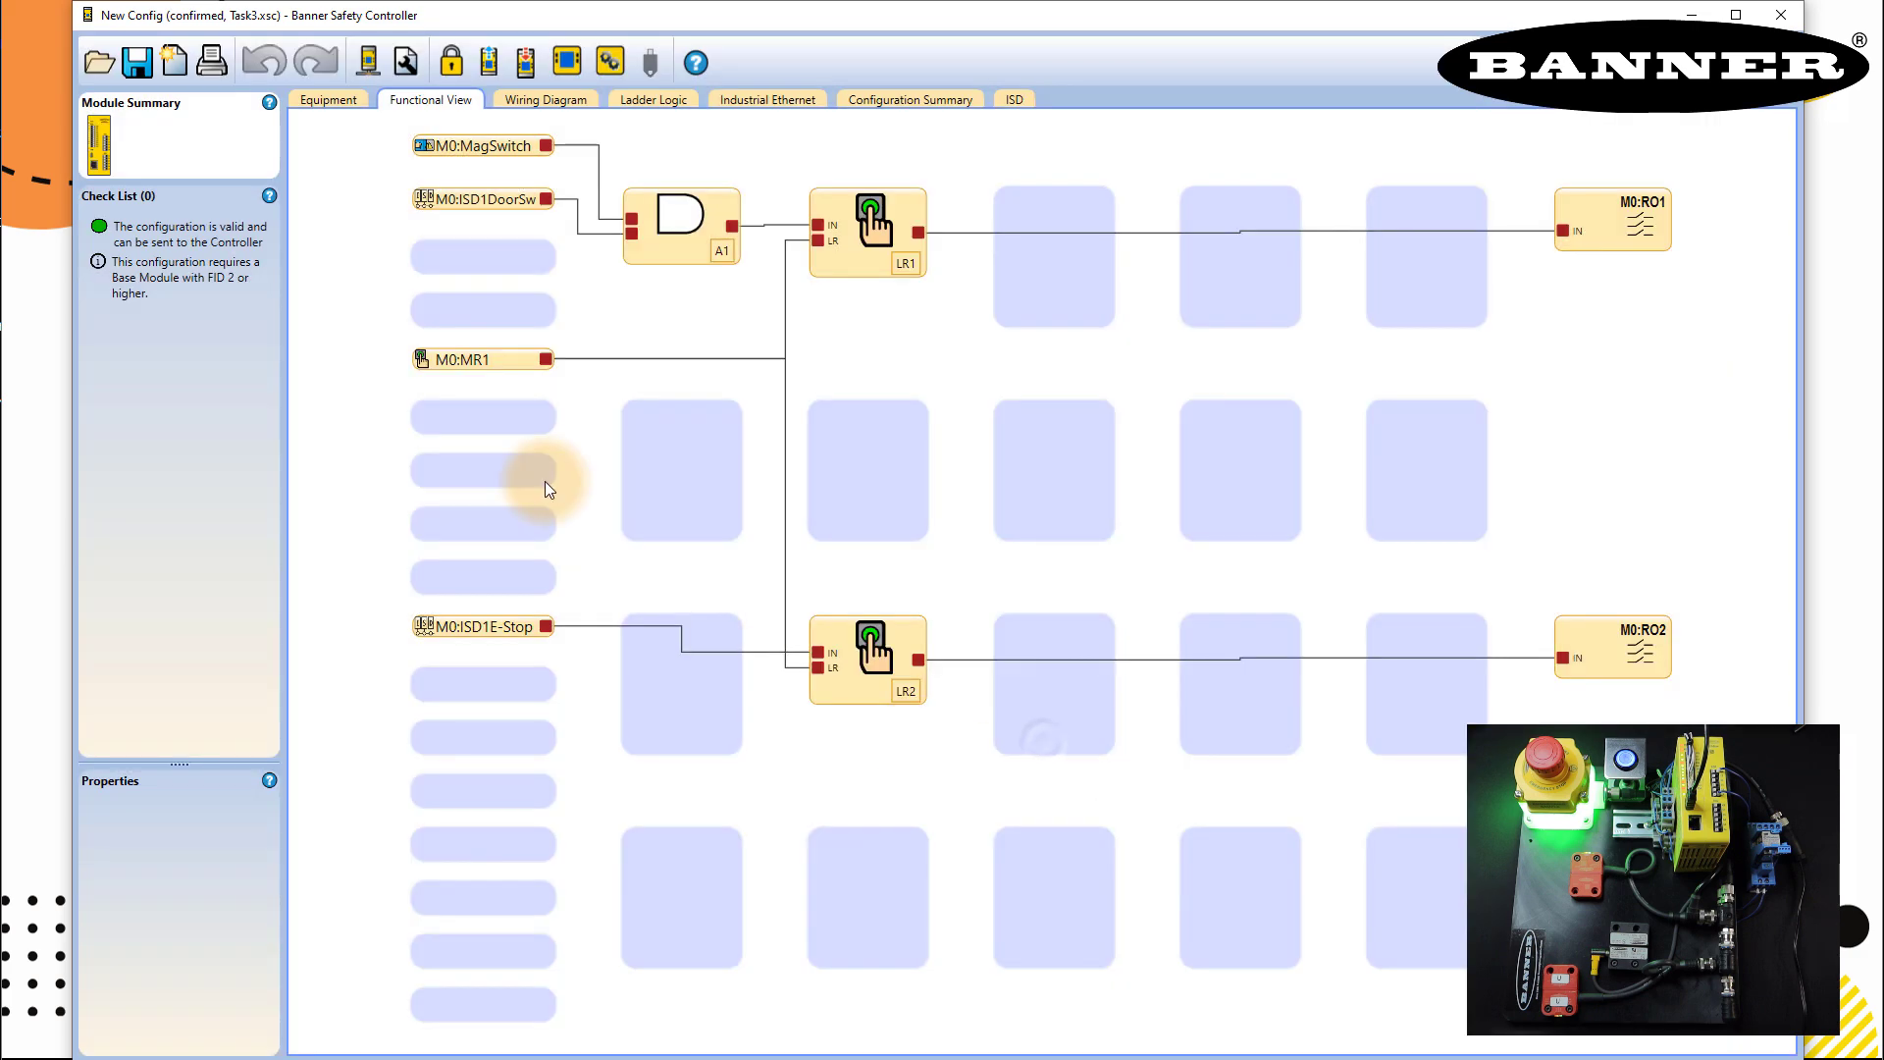
click(566, 65)
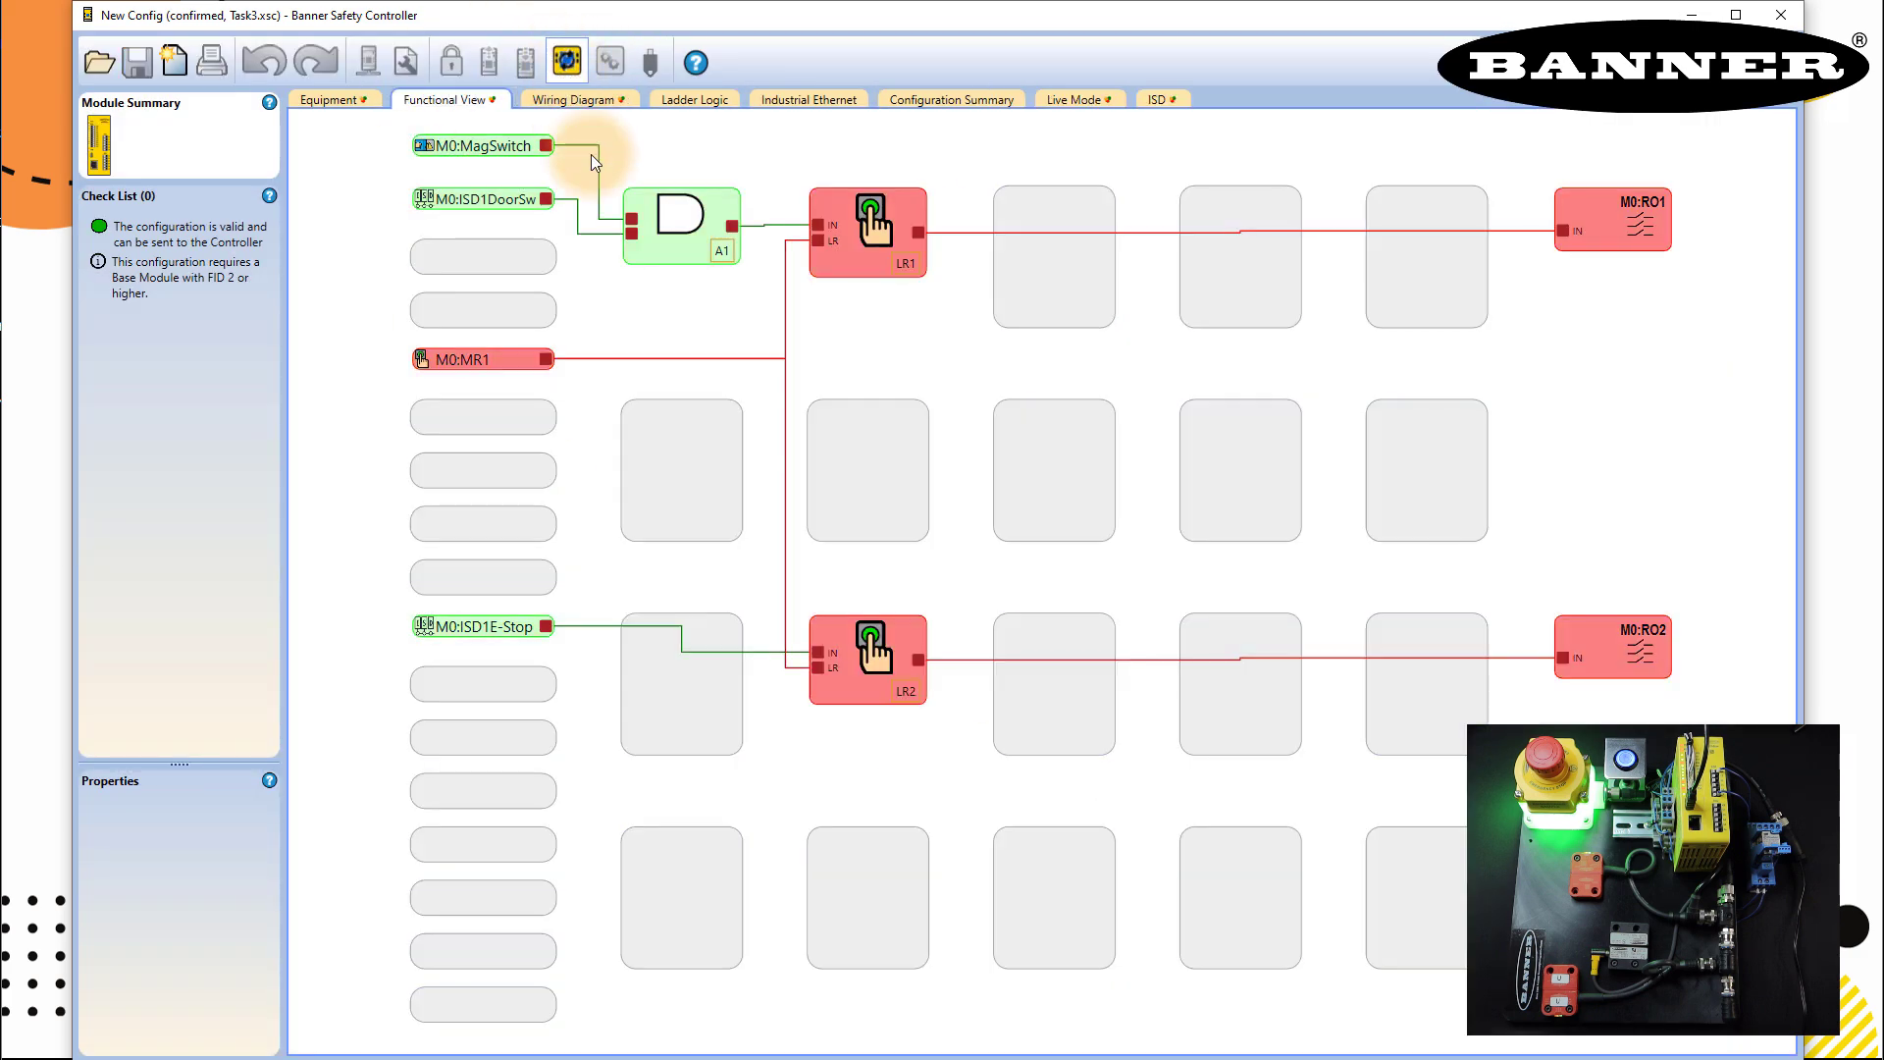